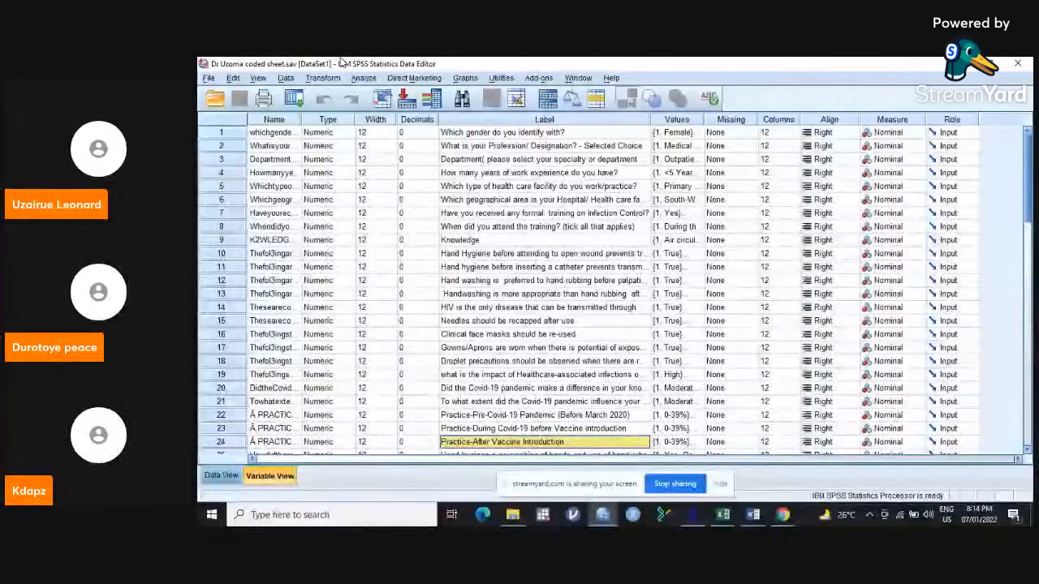
pyautogui.click(209, 78)
pyautogui.moveTo(245, 121)
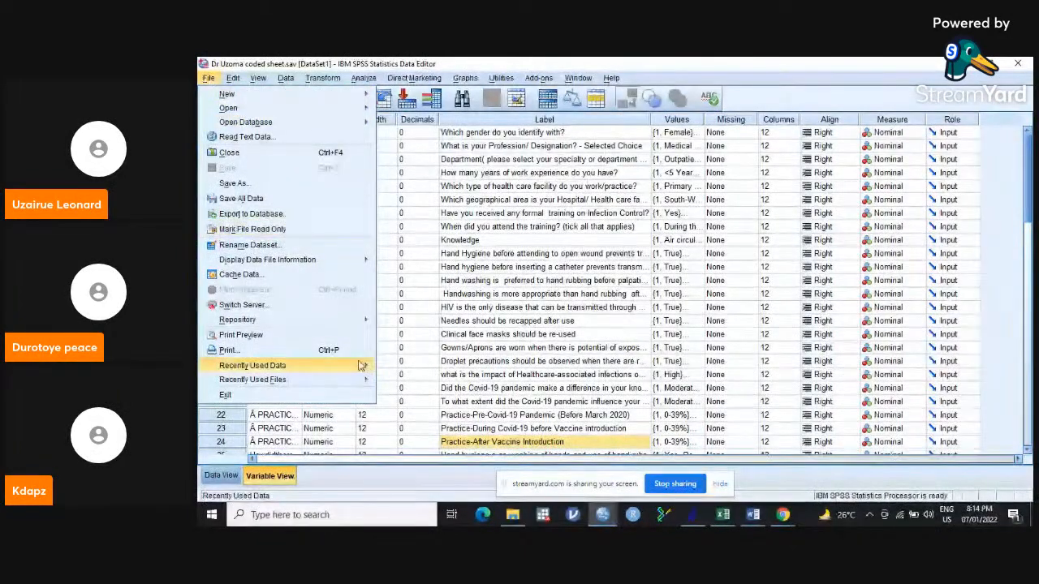
pyautogui.moveTo(361, 367)
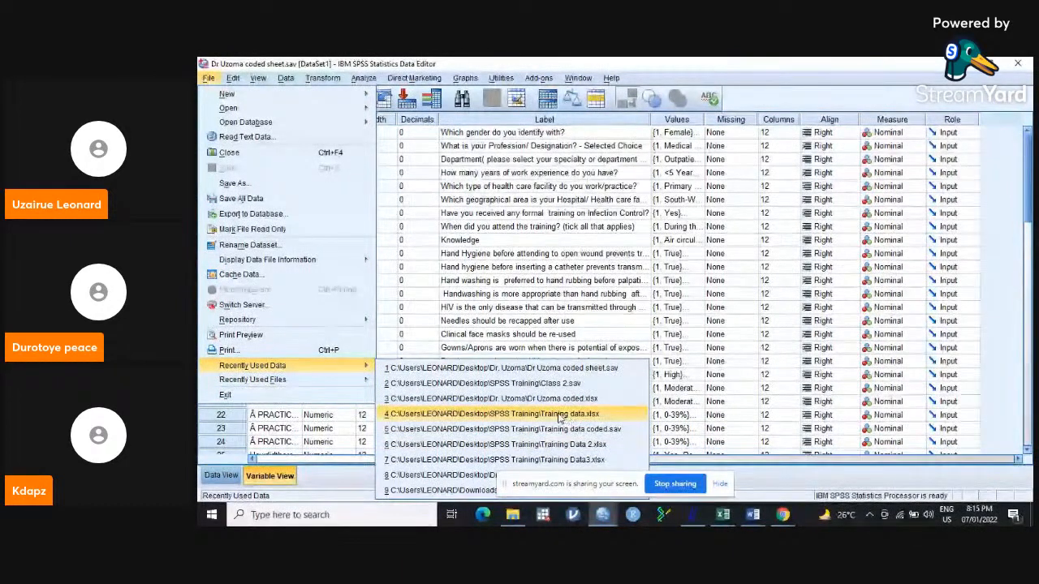
pyautogui.click(559, 414)
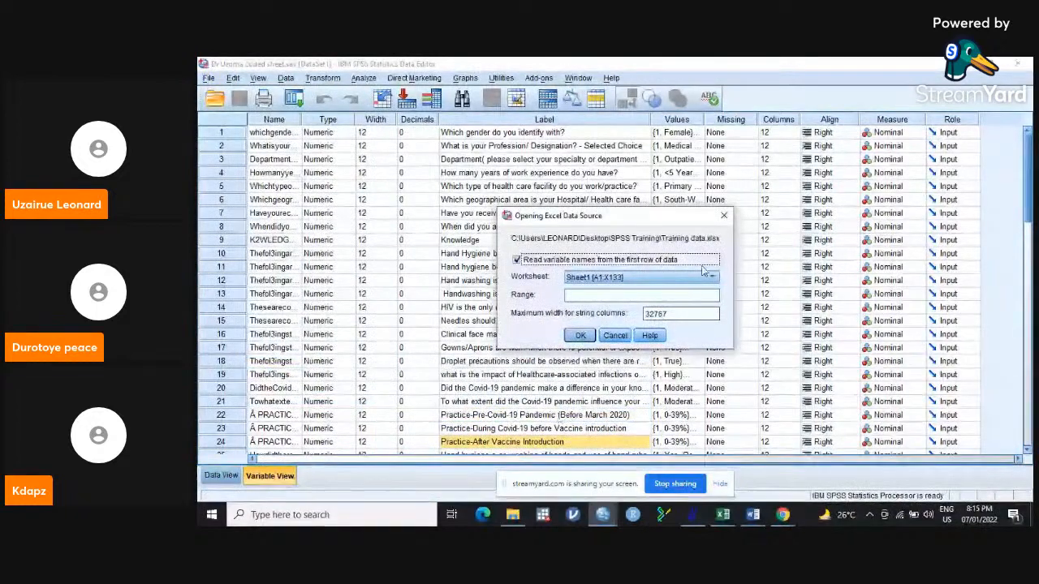
pyautogui.click(724, 216)
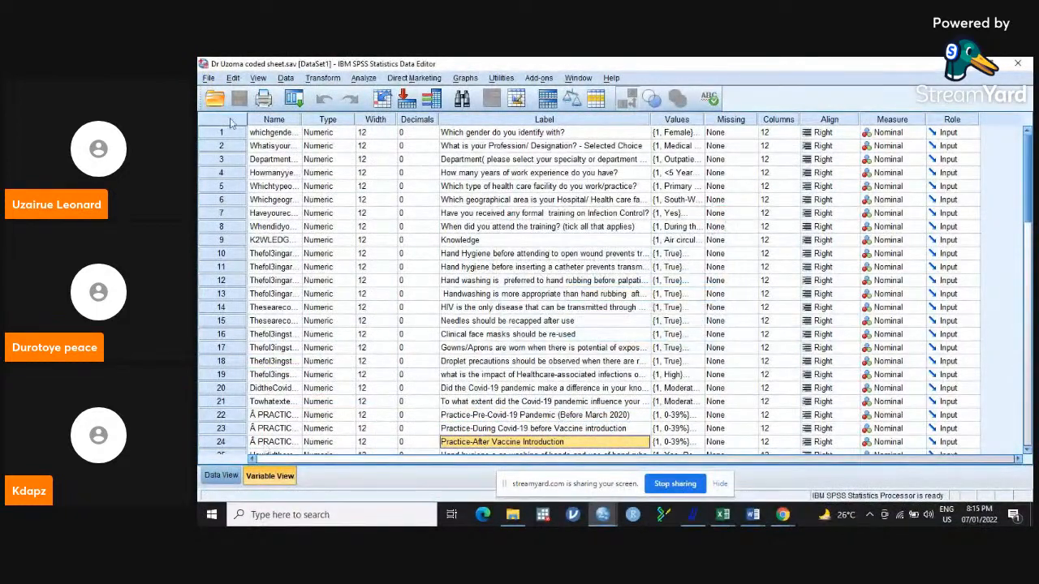
# Start opening a data file and browse to the SPSS Training folder on the Desktop.
pyautogui.click(211, 78)
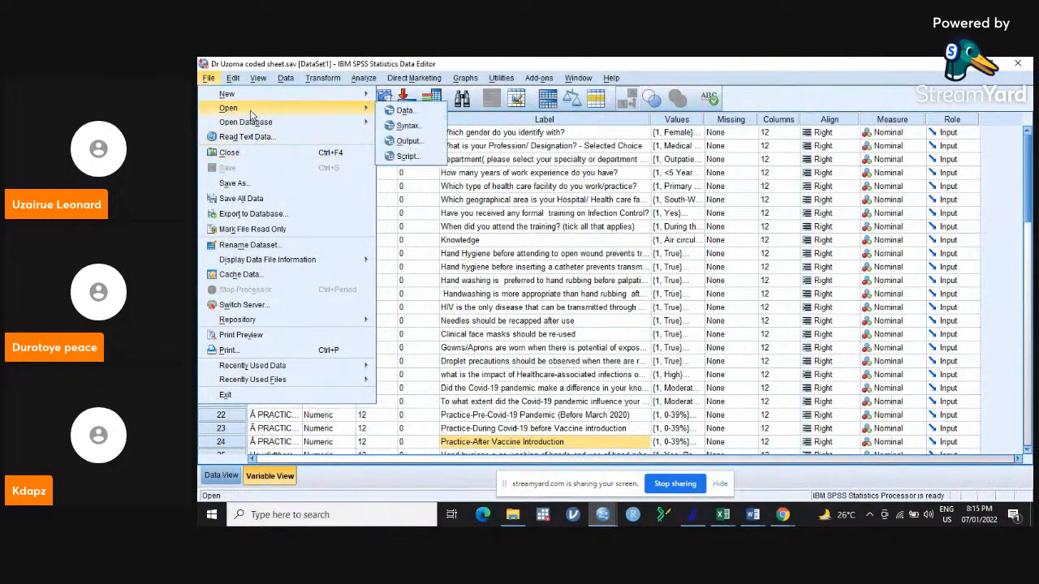
pyautogui.click(408, 111)
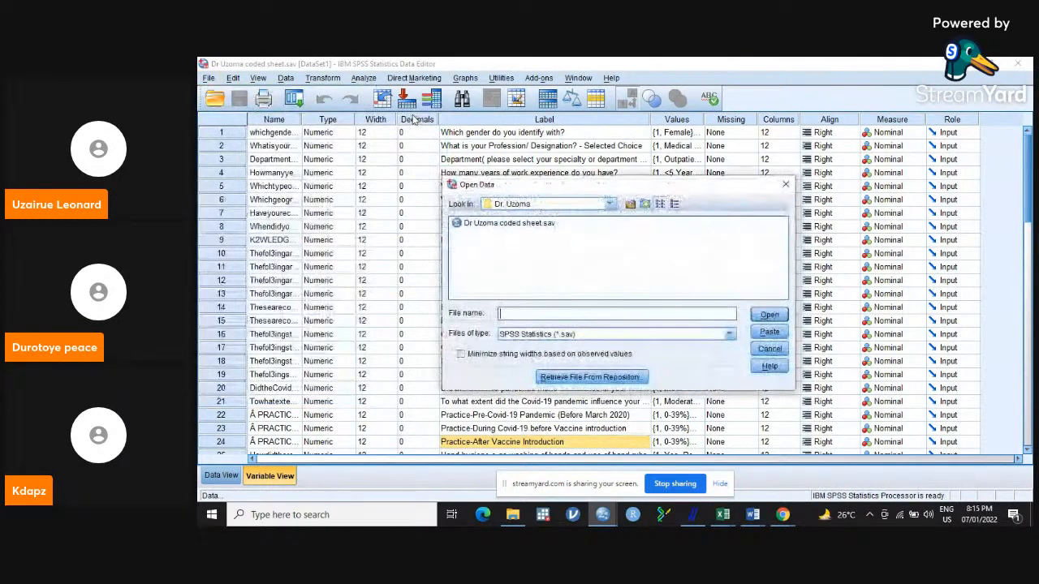
pyautogui.click(610, 204)
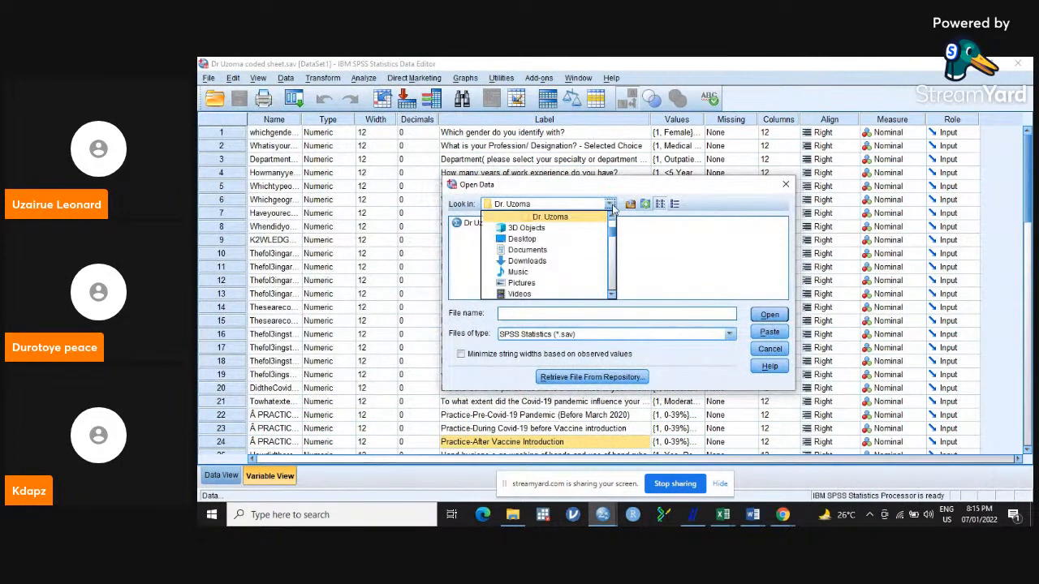
pyautogui.click(558, 239)
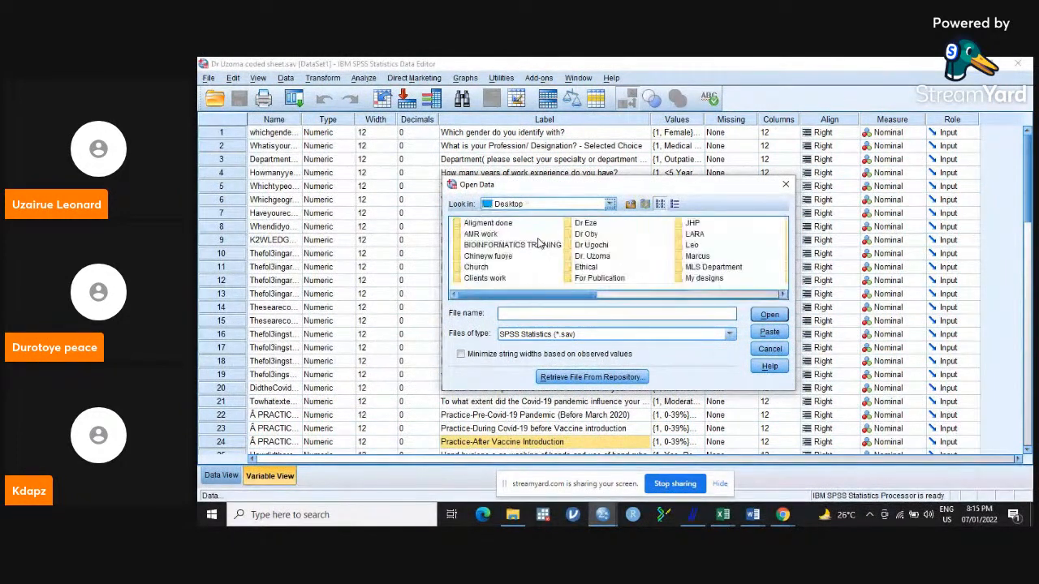
pyautogui.click(642, 296)
pyautogui.moveTo(644, 300); pyautogui.dragTo(663, 300)
pyautogui.click(664, 236)
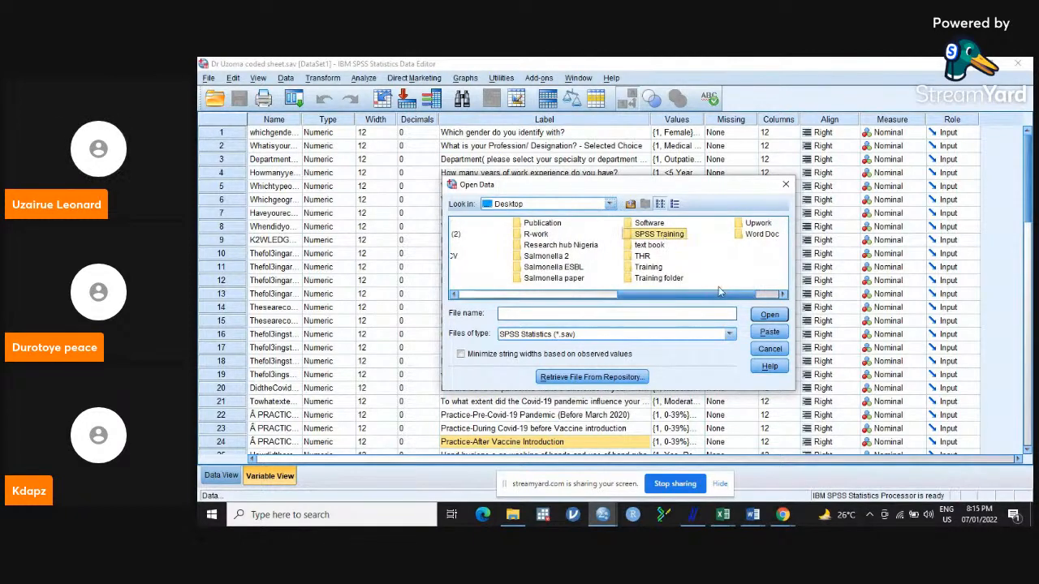
pyautogui.click(770, 317)
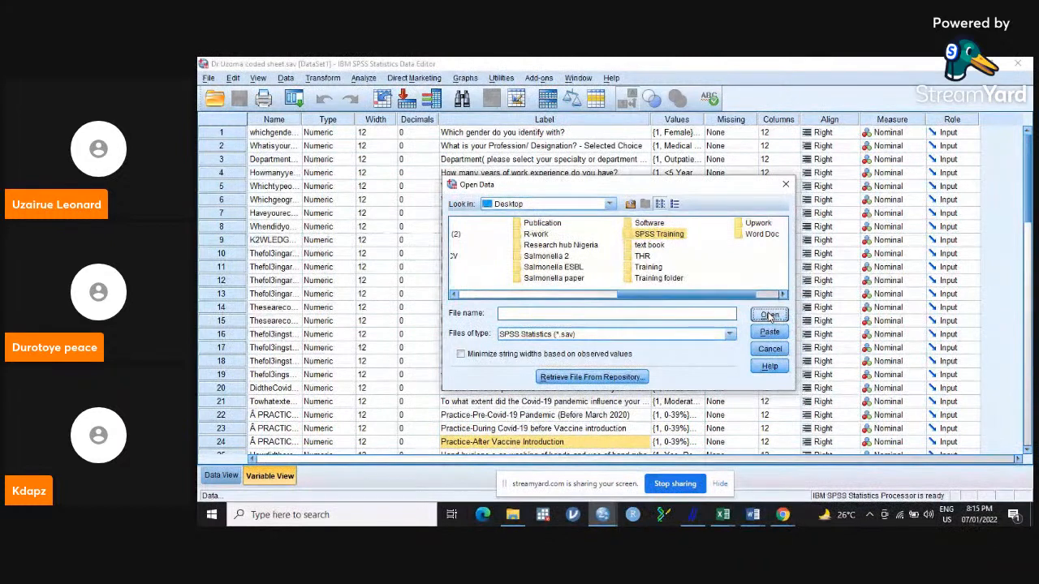
pyautogui.doubleClick(672, 235)
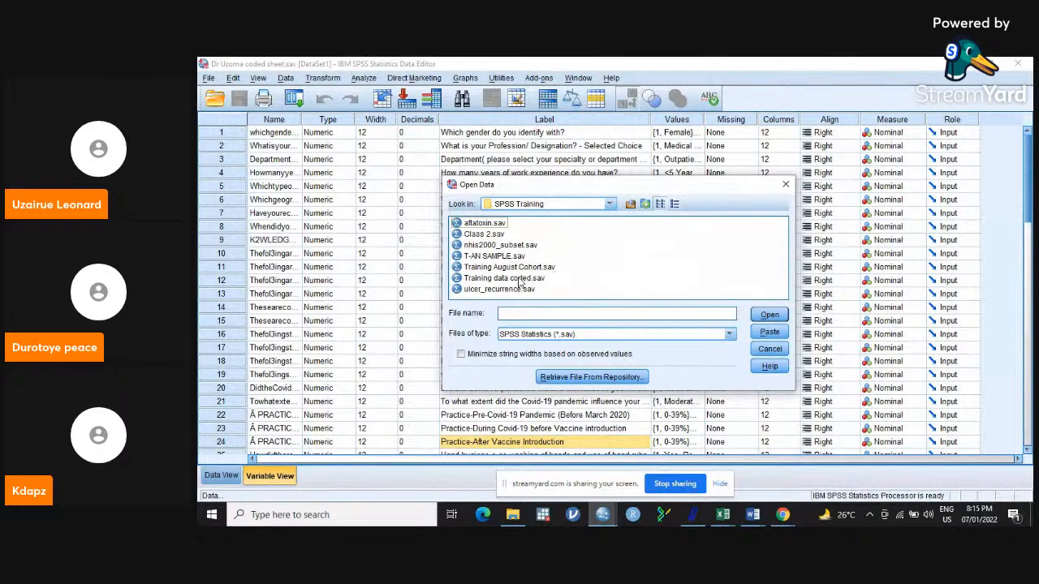
# Open the Training data coded.sav file and display its cases in Data View.
pyautogui.click(535, 270)
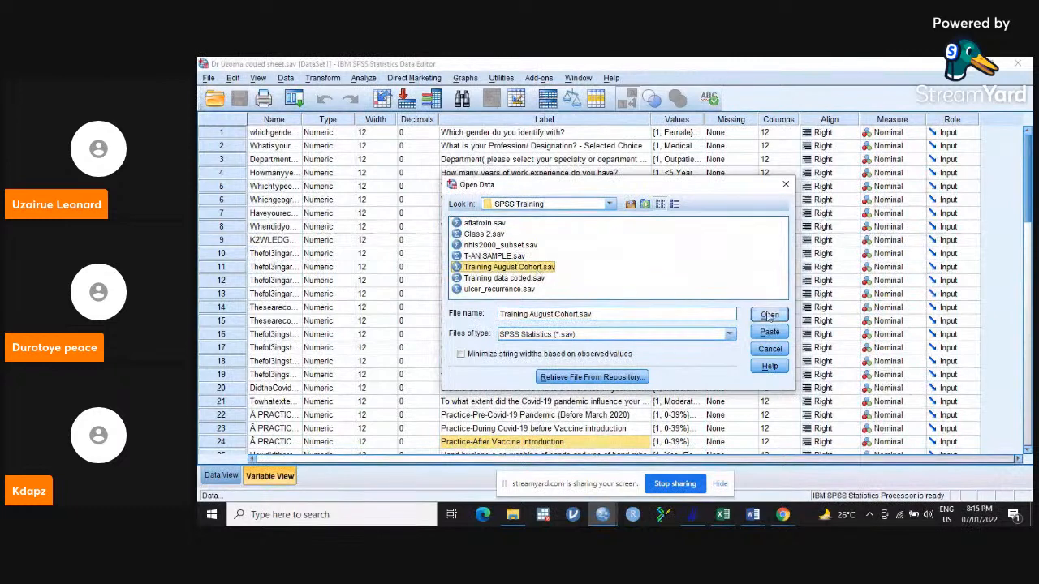
pyautogui.click(491, 235)
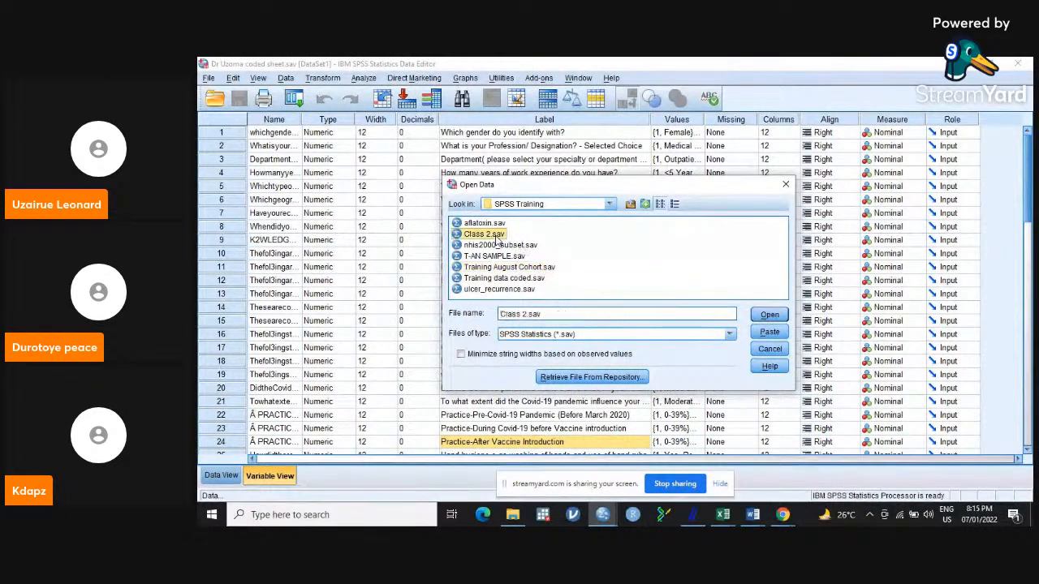
pyautogui.click(526, 281)
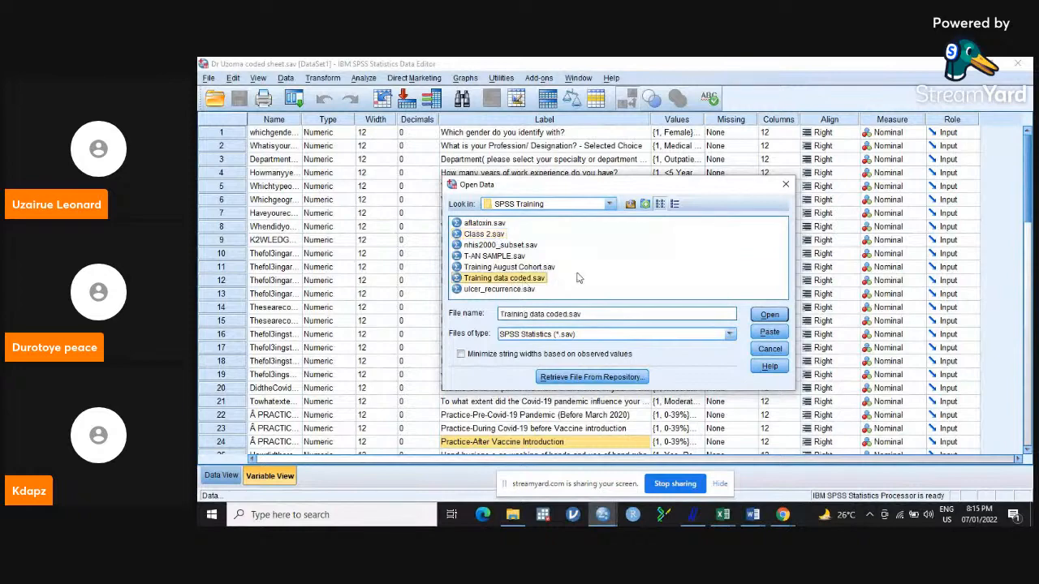
pyautogui.click(770, 319)
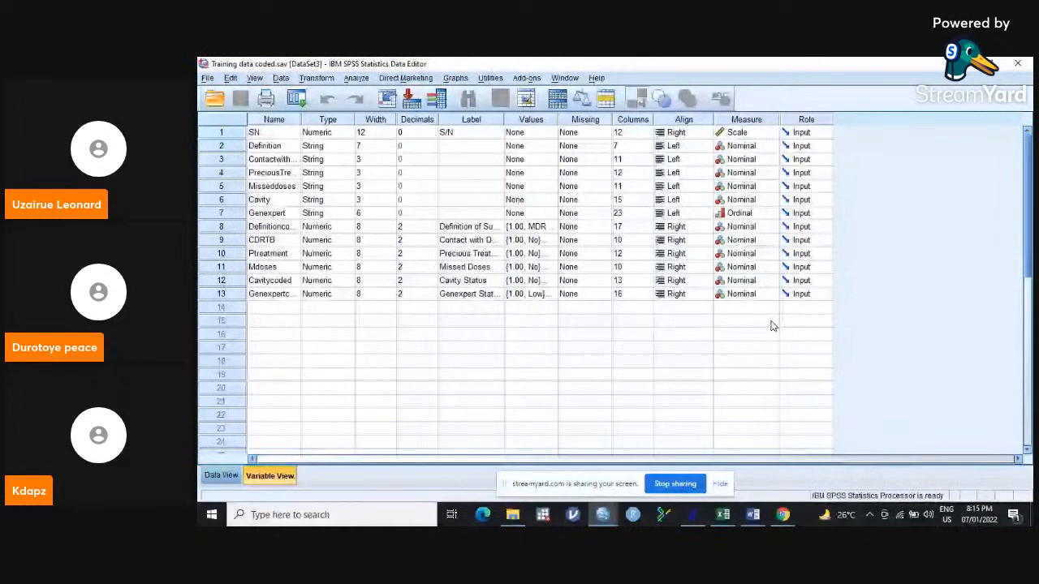
pyautogui.click(220, 475)
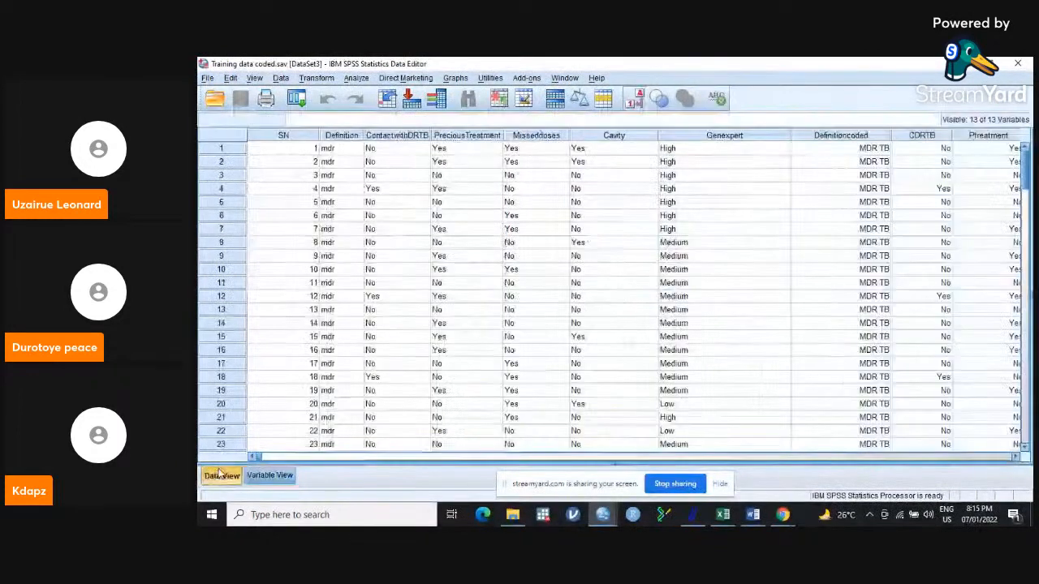
# Open the Training August Cohort.sav dataset from the SPSS Training folder and look over its rows.
pyautogui.click(209, 79)
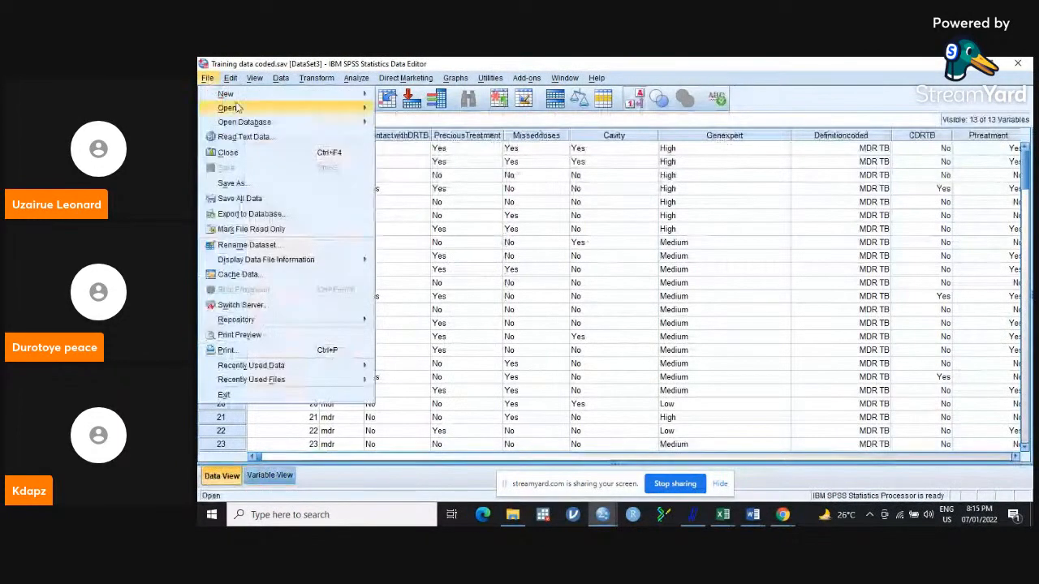
pyautogui.moveTo(236, 108)
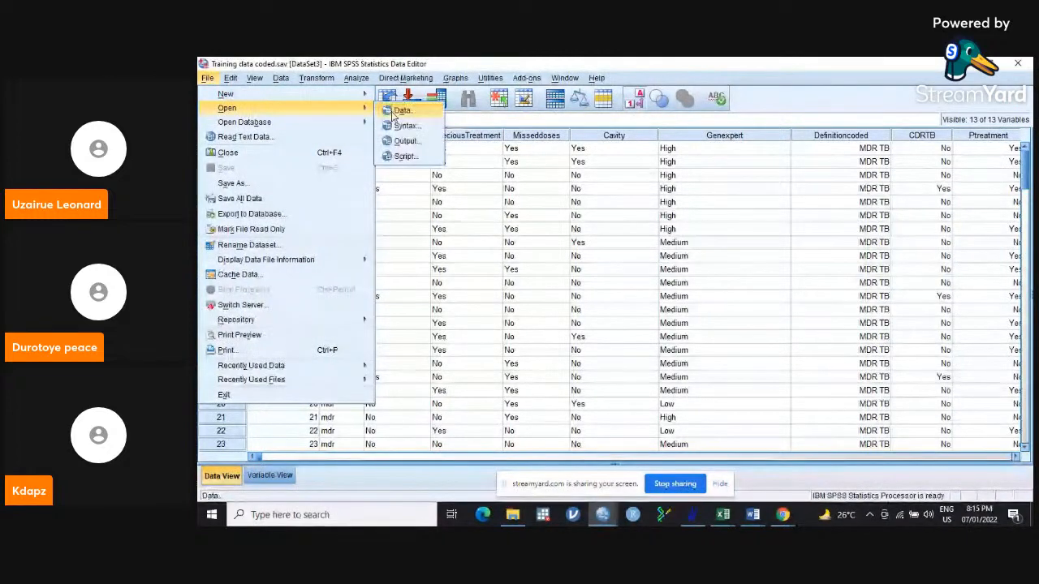
pyautogui.click(393, 109)
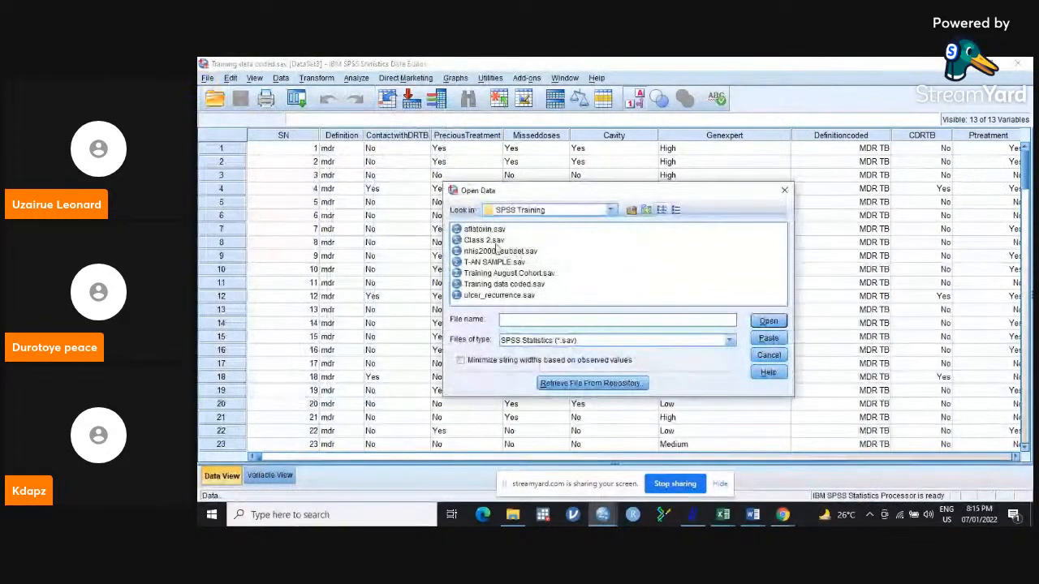
pyautogui.click(523, 276)
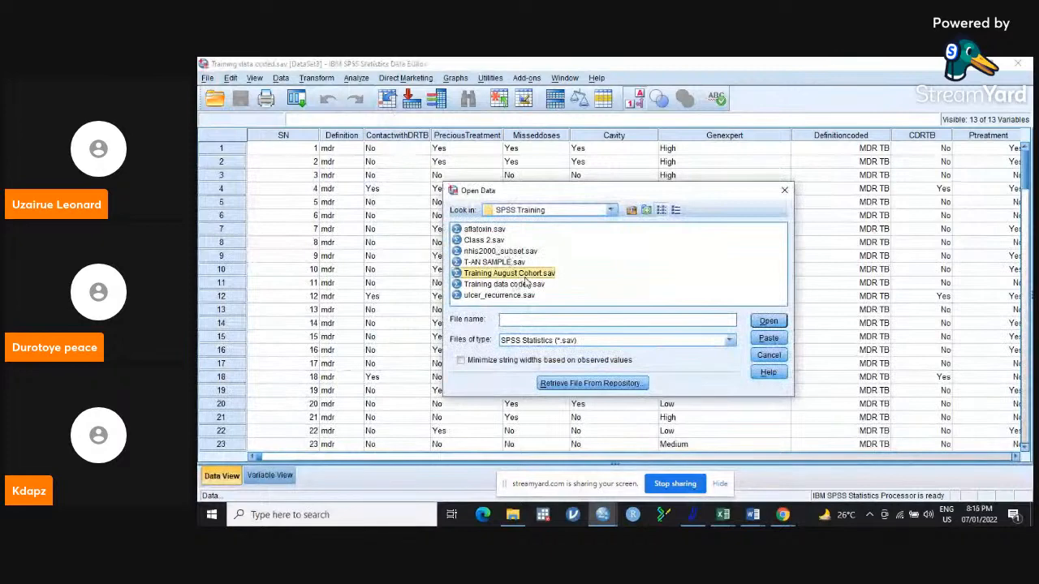
pyautogui.click(773, 324)
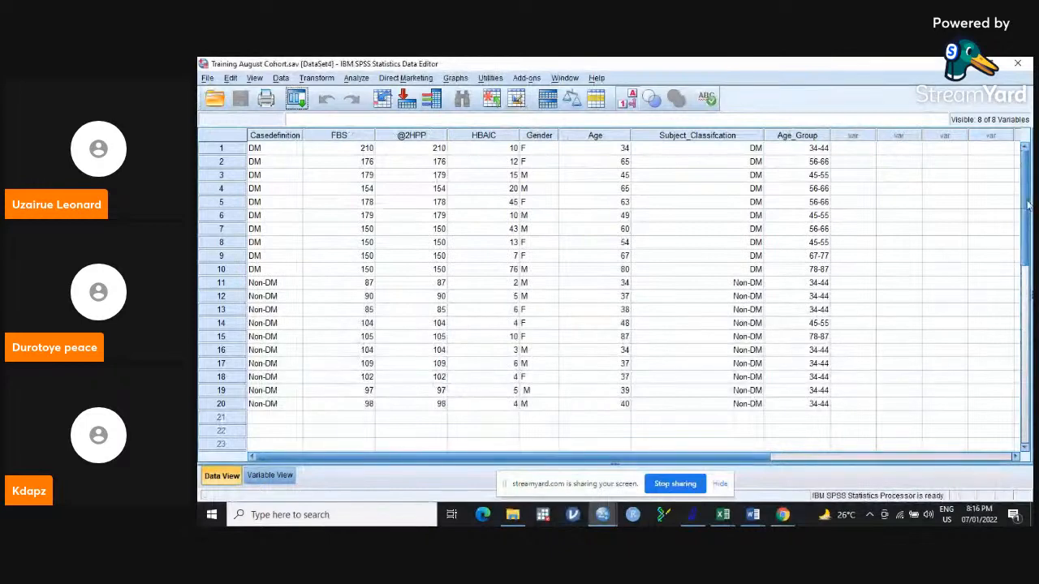
pyautogui.scroll(-3, 1027, 205)
pyautogui.scroll(3, 1027, 205)
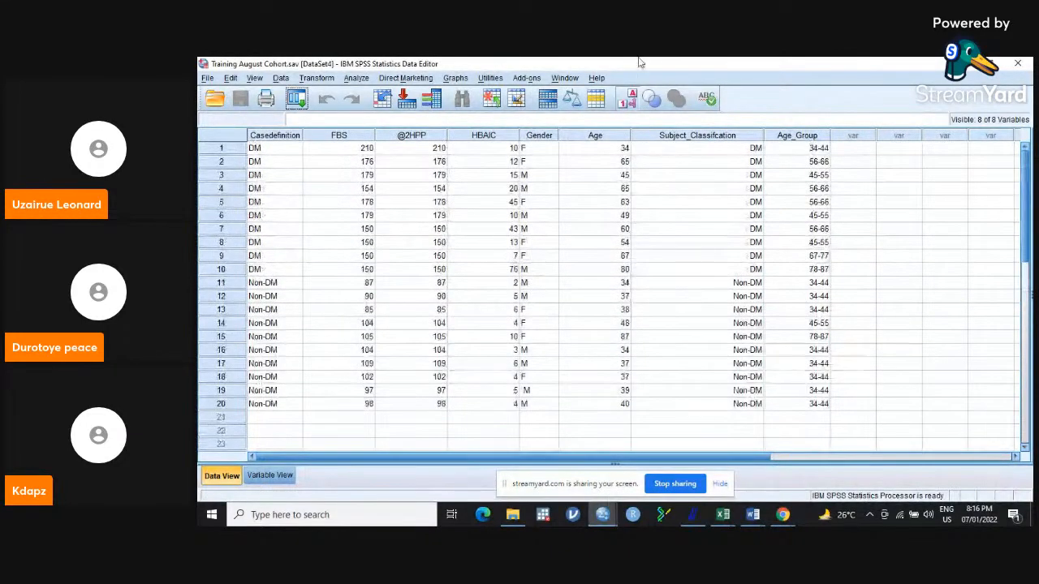
# Toggle the value labels off and back on to compare codes with labels in the classification and age group columns.
pyautogui.click(631, 100)
pyautogui.click(632, 100)
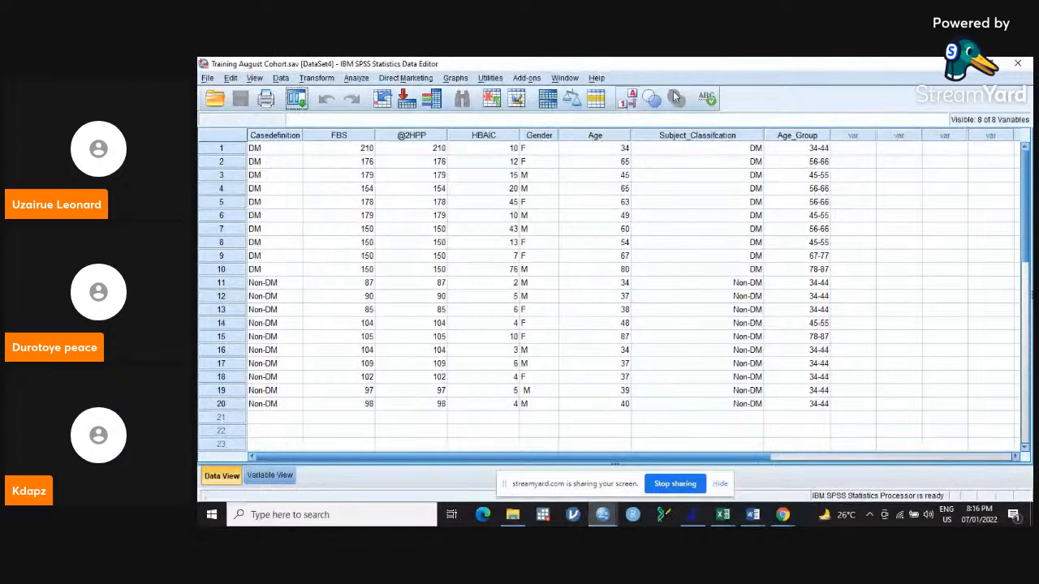
pyautogui.click(626, 101)
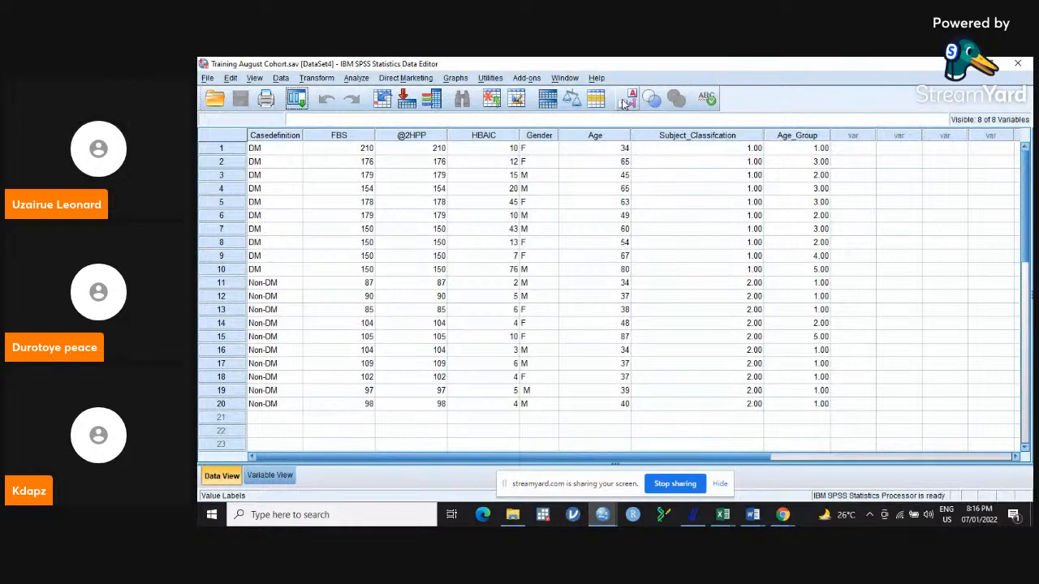
pyautogui.click(626, 100)
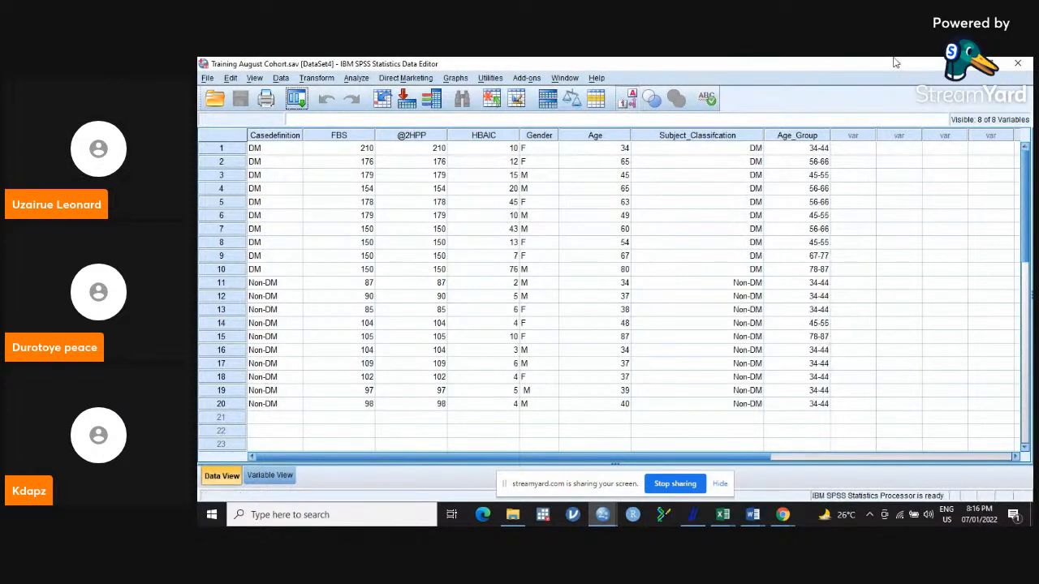
# Minimize the SPSS windows to check the StreamYard broadcast page, and return to the Training August Cohort.sav dataset in SPSS.
pyautogui.click(963, 64)
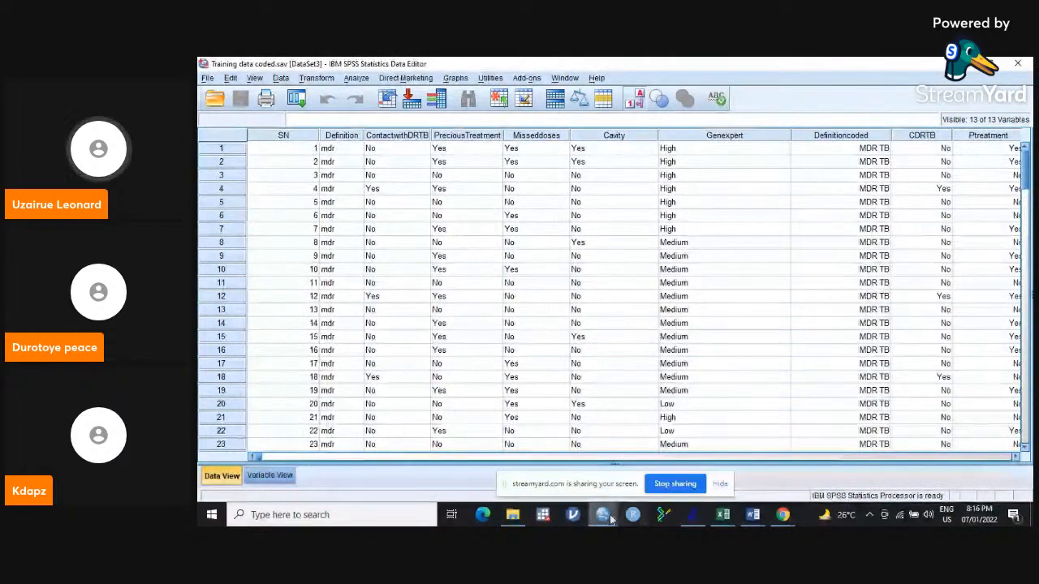
pyautogui.moveTo(607, 522)
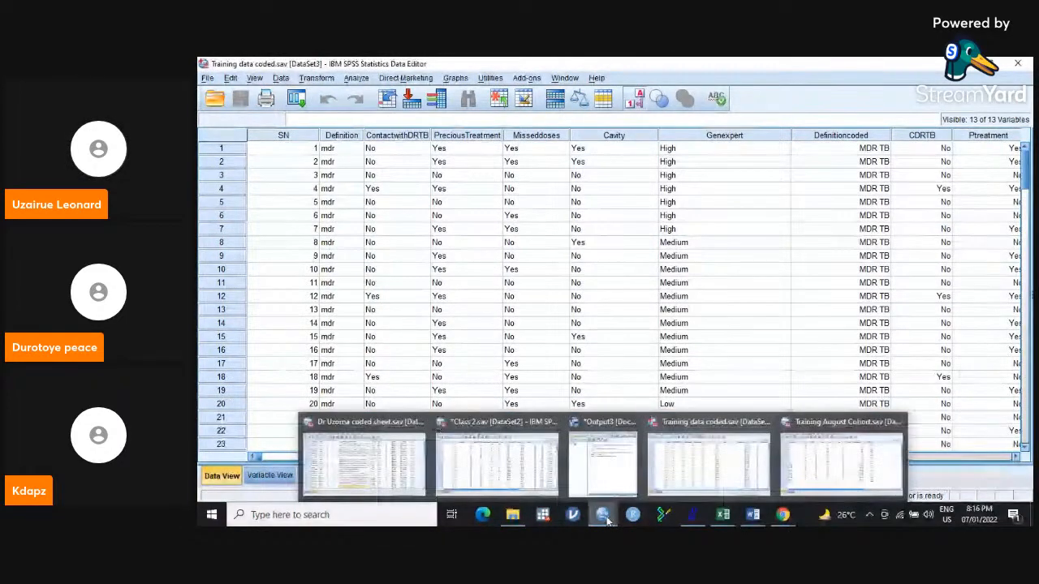
pyautogui.click(852, 461)
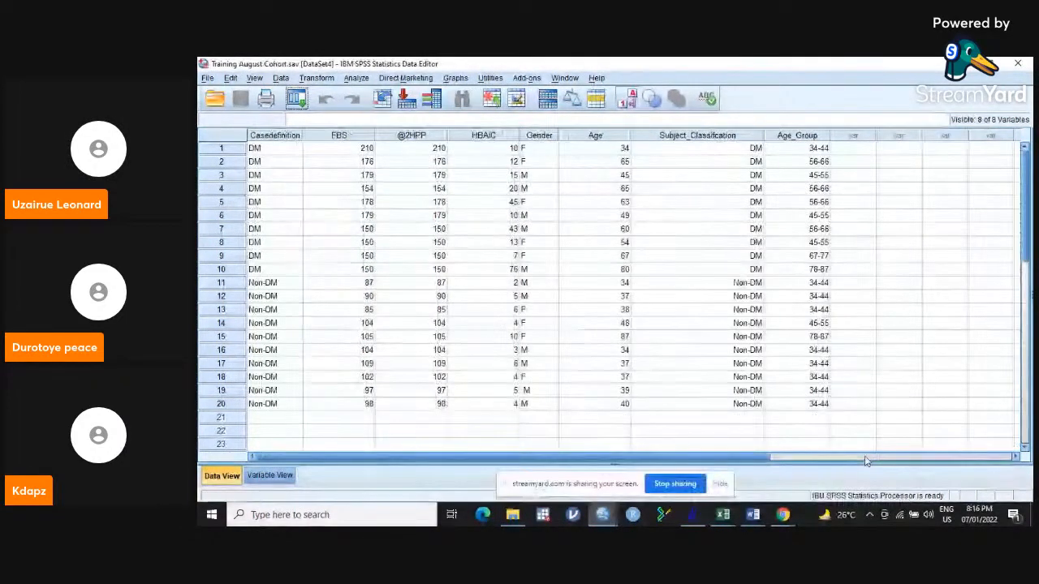
pyautogui.click(968, 68)
pyautogui.click(969, 68)
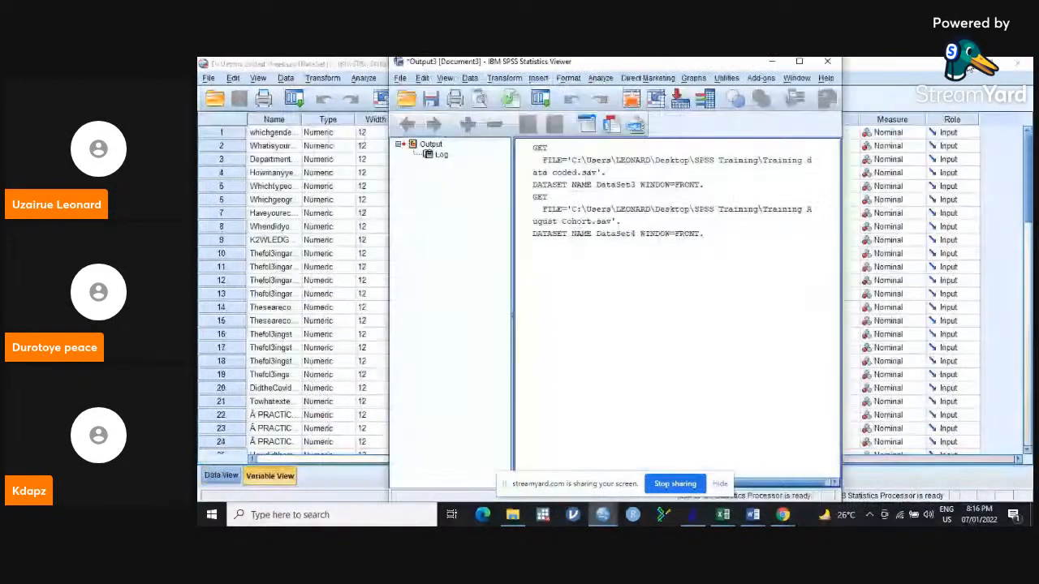
pyautogui.click(771, 62)
pyautogui.click(968, 65)
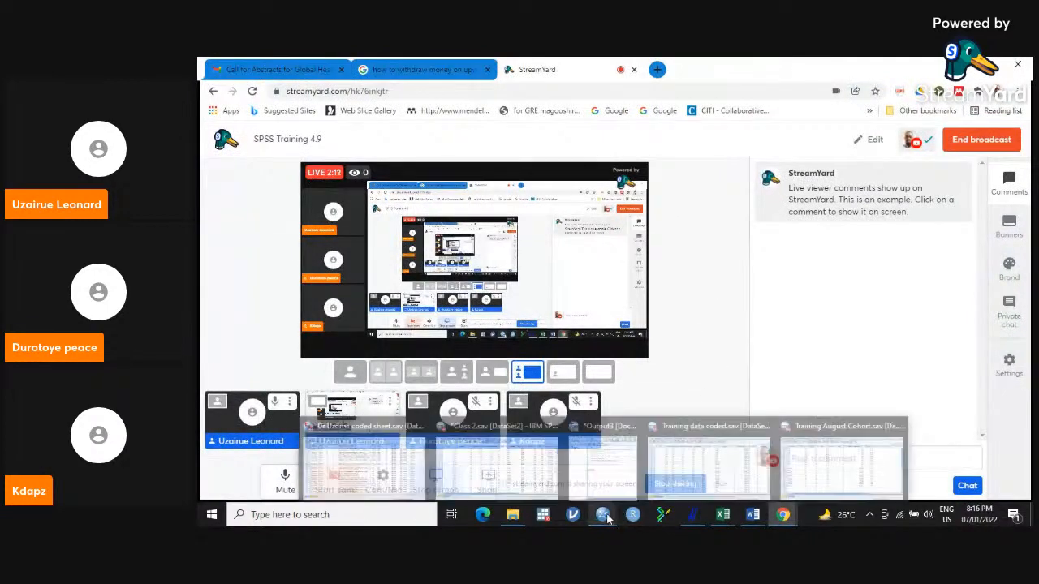
pyautogui.moveTo(606, 515)
pyautogui.click(836, 481)
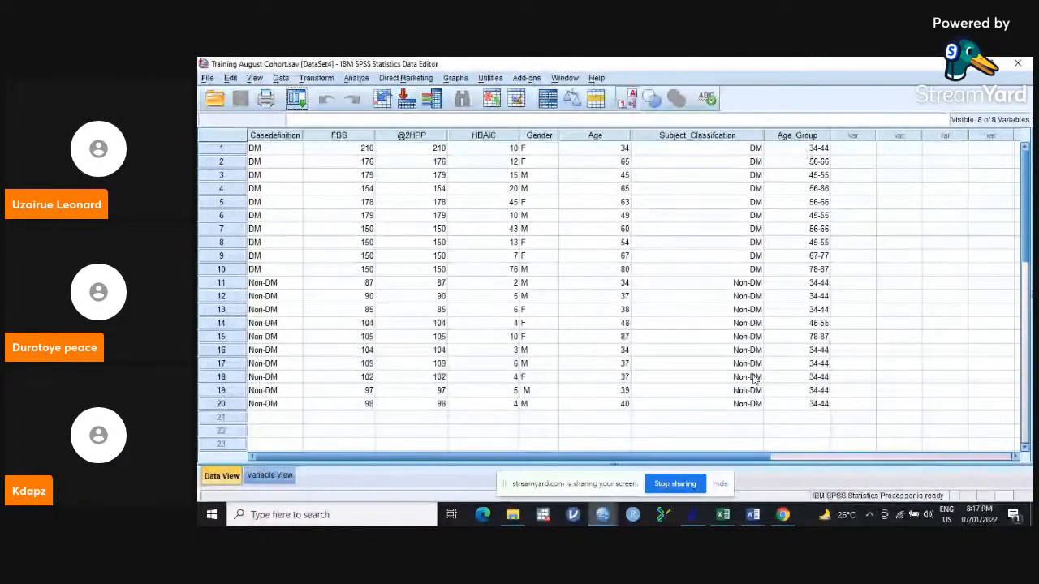
# Select the Gender column and toggle the value labels, leaving the dataset displayed as numeric codes.
pyautogui.click(631, 99)
pyautogui.click(632, 98)
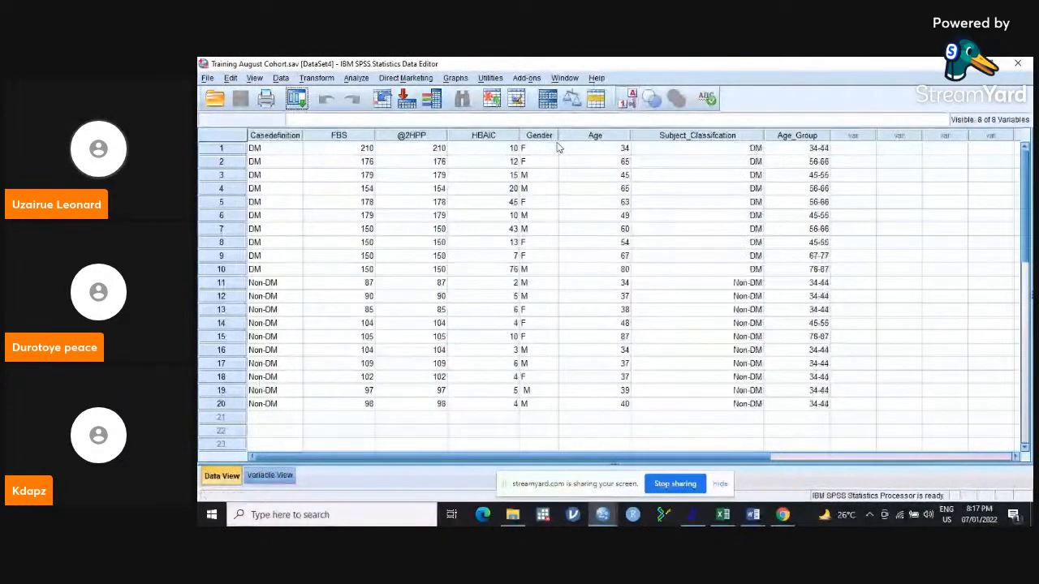
pyautogui.click(539, 134)
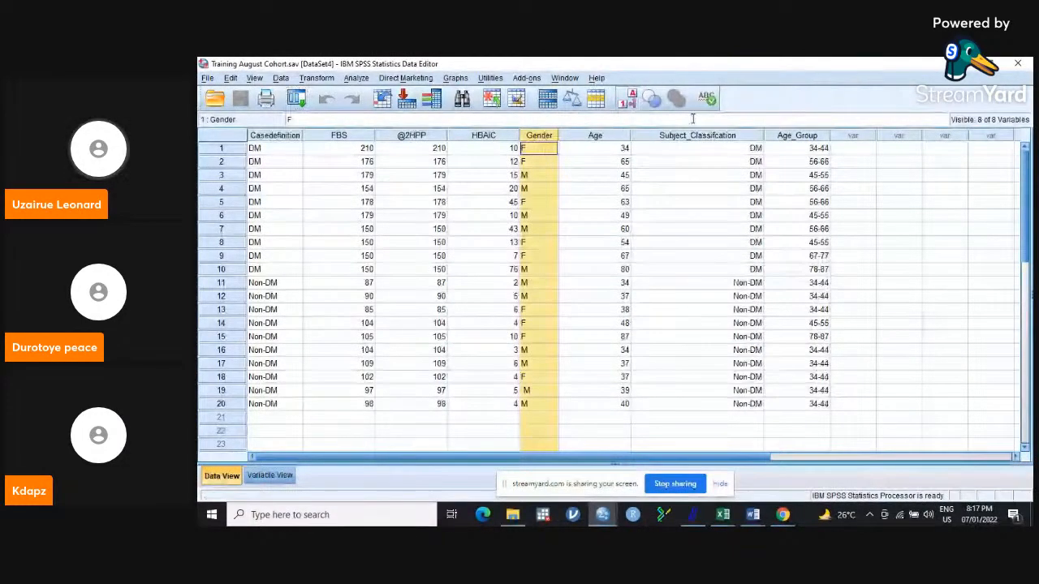
pyautogui.click(631, 101)
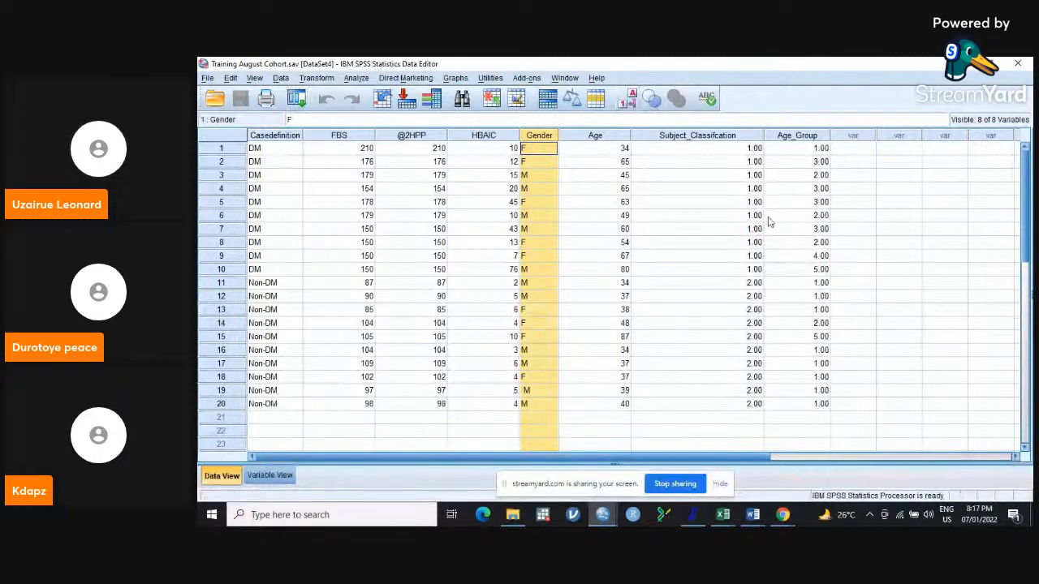
pyautogui.click(629, 99)
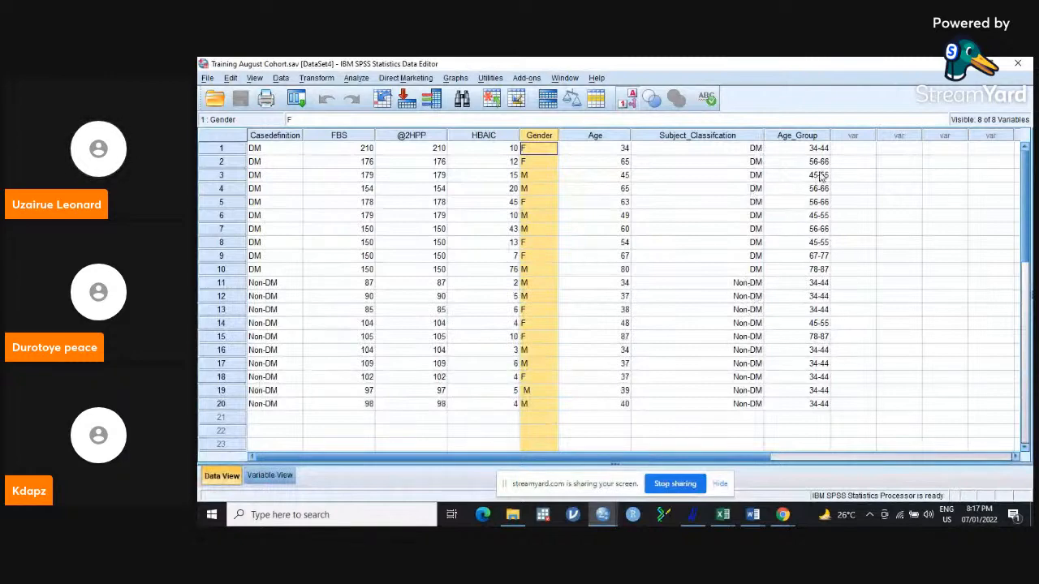
pyautogui.click(632, 99)
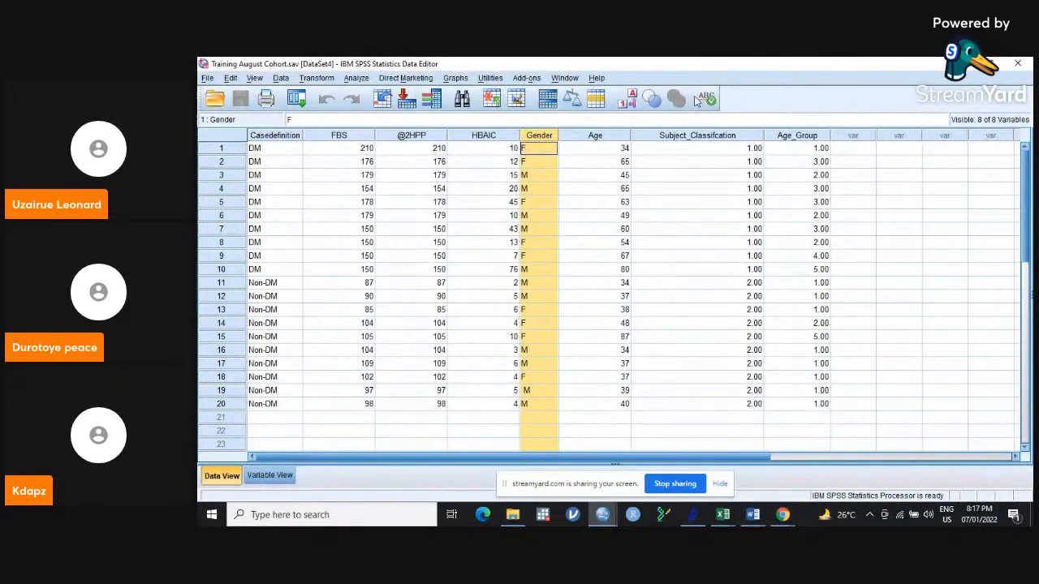
# Turn the value labels back on and set Gender as the input variable for Recode into Different Variables.
pyautogui.click(628, 100)
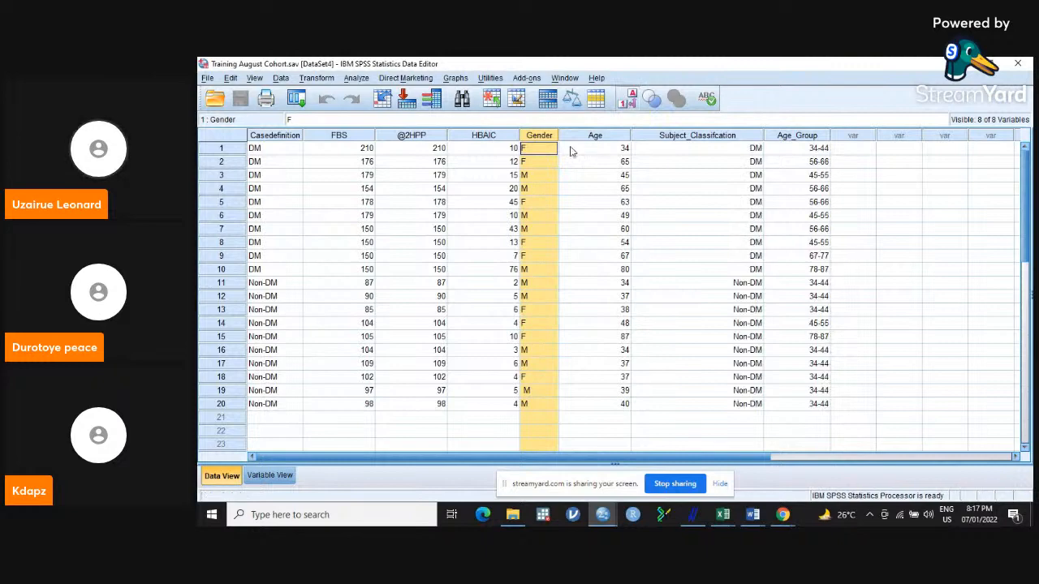
pyautogui.click(355, 79)
pyautogui.moveTo(316, 78)
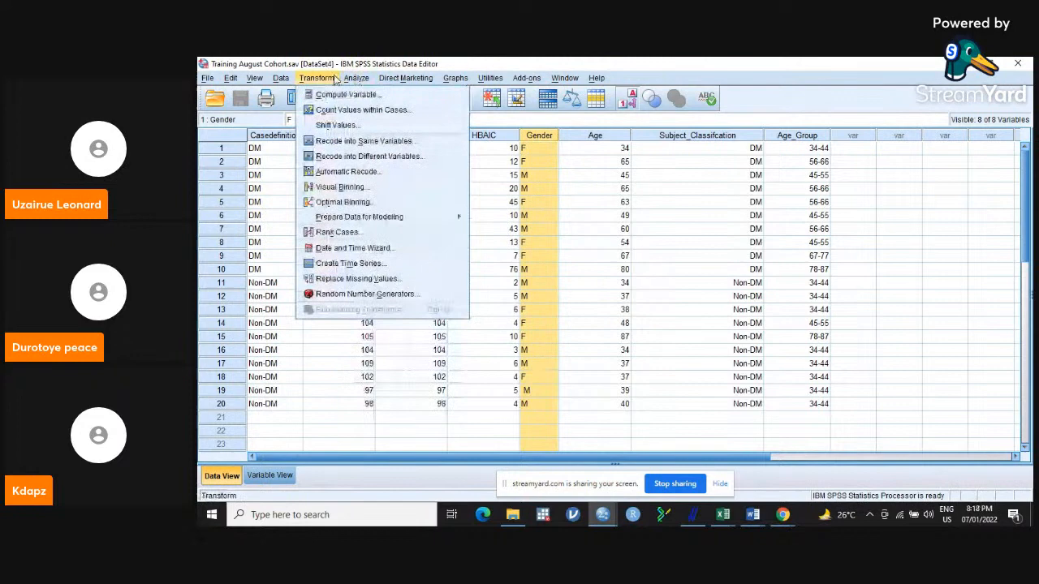
pyautogui.click(362, 157)
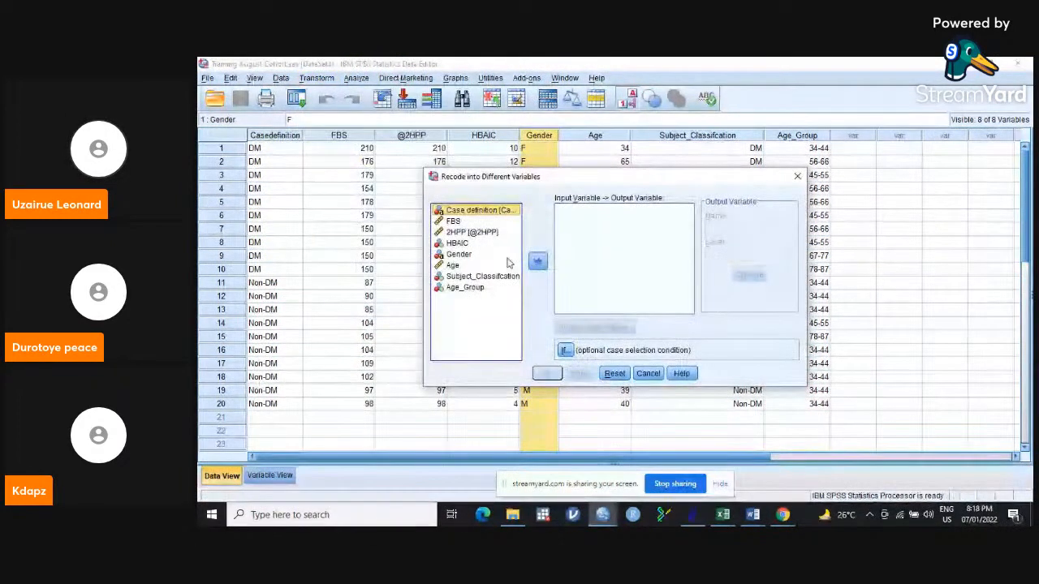
pyautogui.click(458, 254)
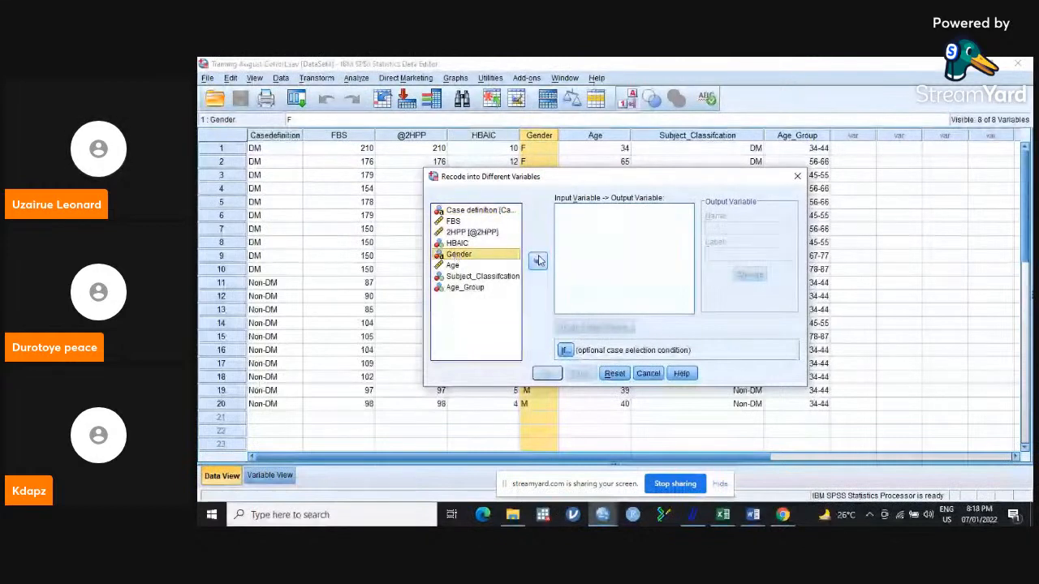
pyautogui.click(538, 260)
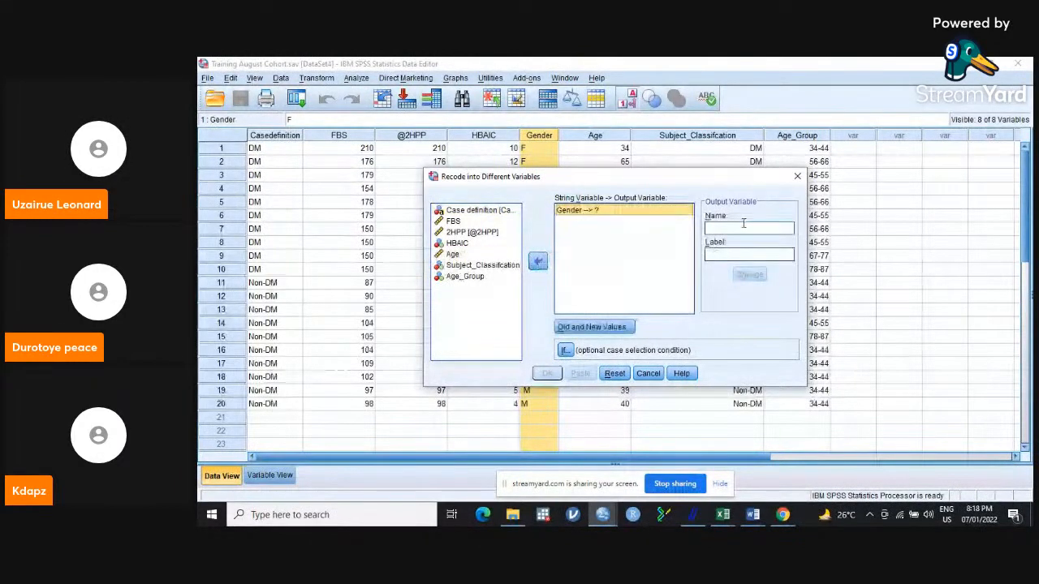
# Name the output variable of the Gender recode Gender_coded.
pyautogui.click(742, 225)
pyautogui.write('en')
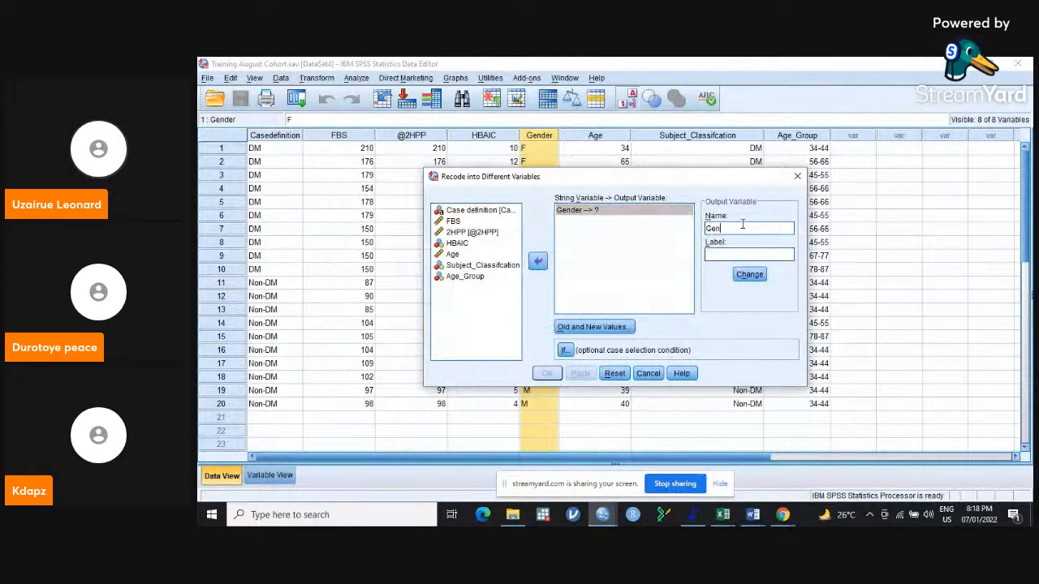
pyautogui.write('der_')
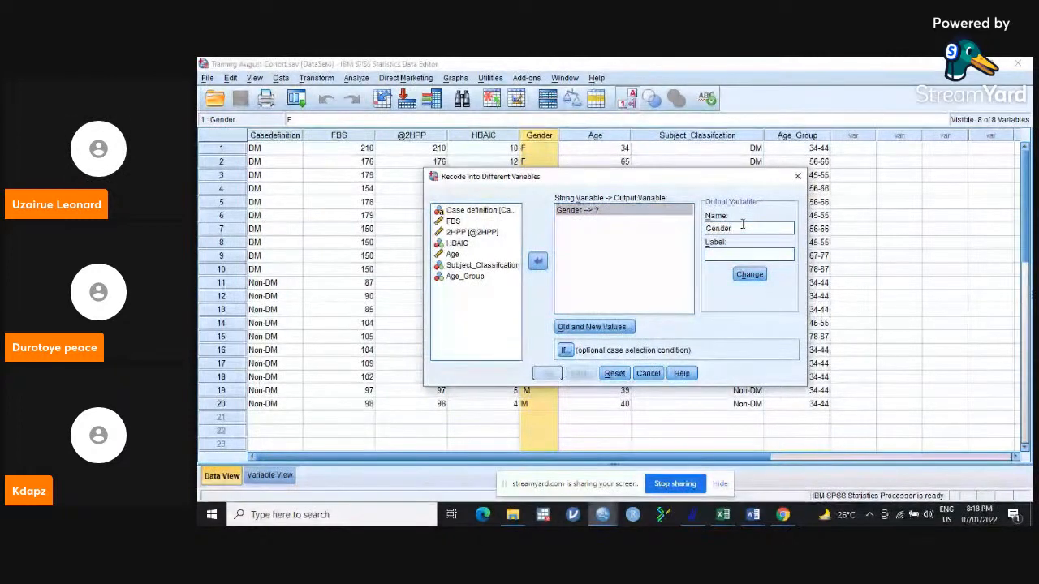
pyautogui.write('coded')
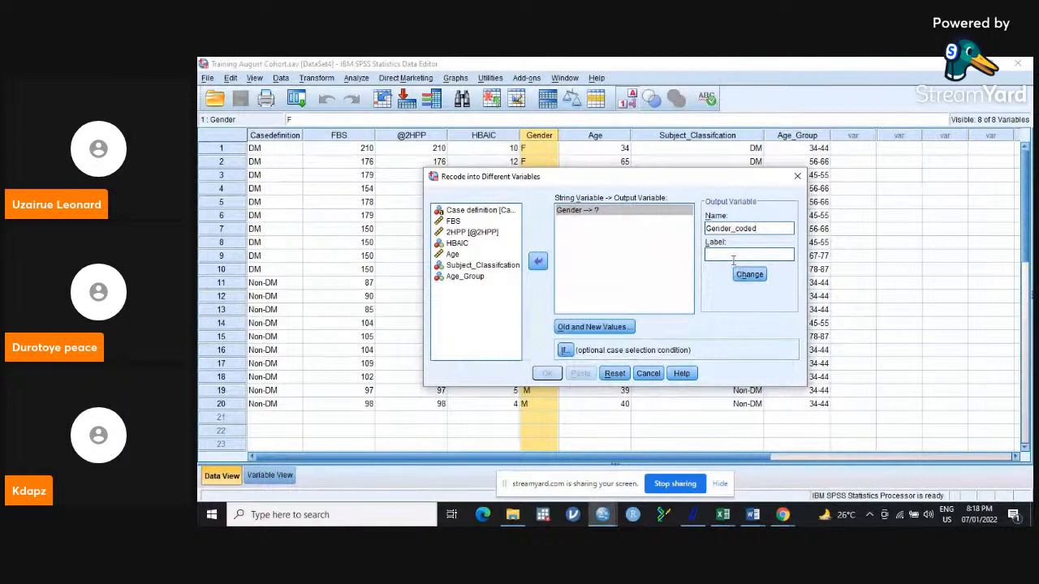
# Label the output variable "Gender of the Participants" and apply the output name and label to the Gender recode.
pyautogui.click(729, 256)
pyautogui.write('Gen')
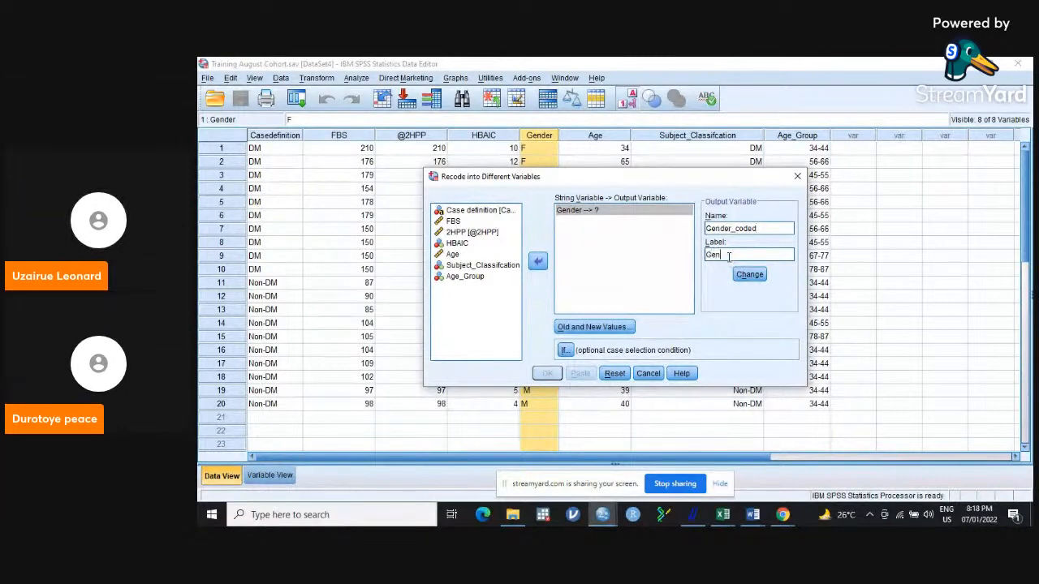
pyautogui.write('der of the ')
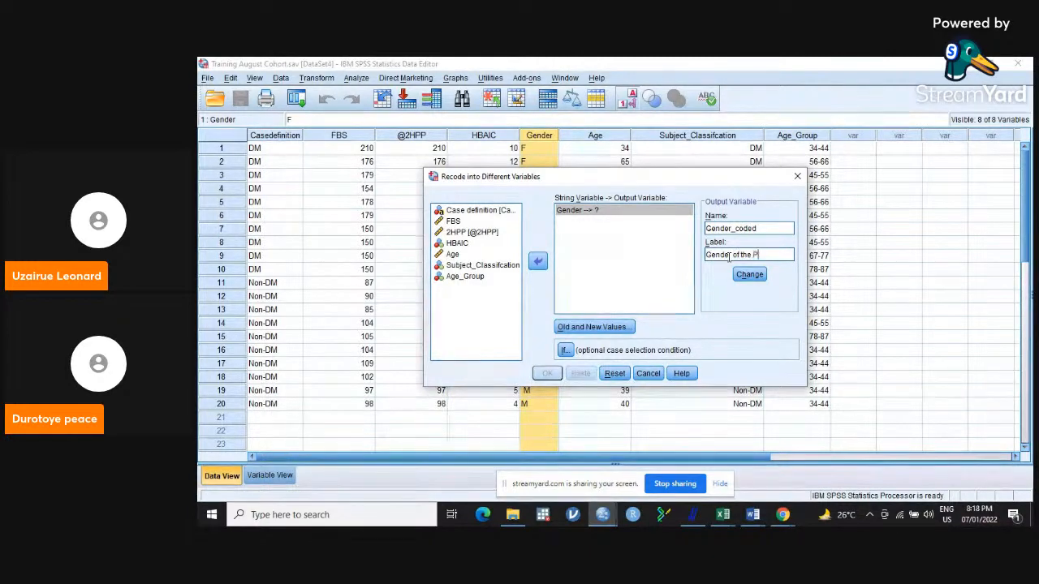
pyautogui.write('Parti')
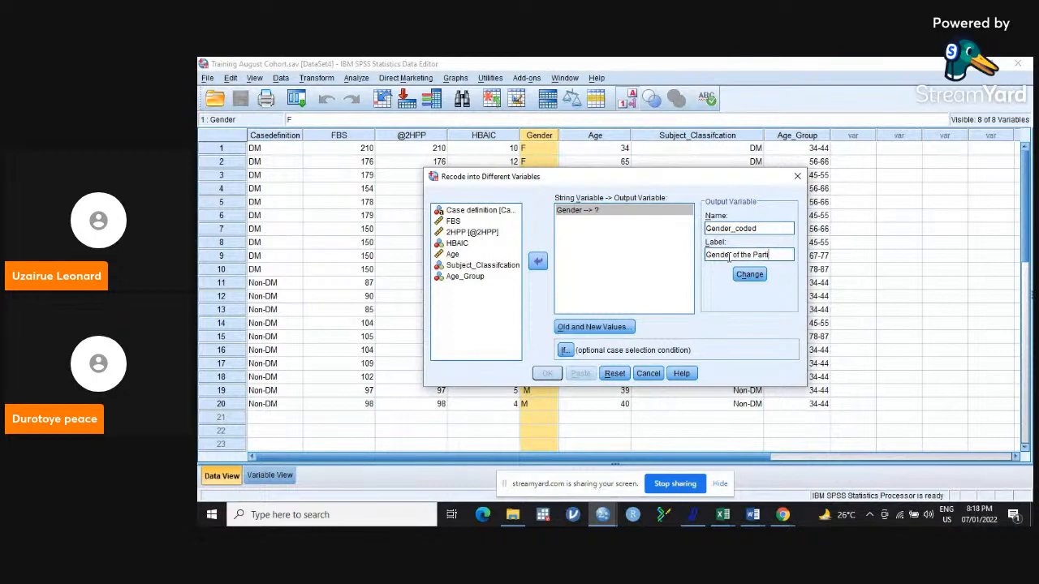
pyautogui.write('cipants')
pyautogui.click(749, 274)
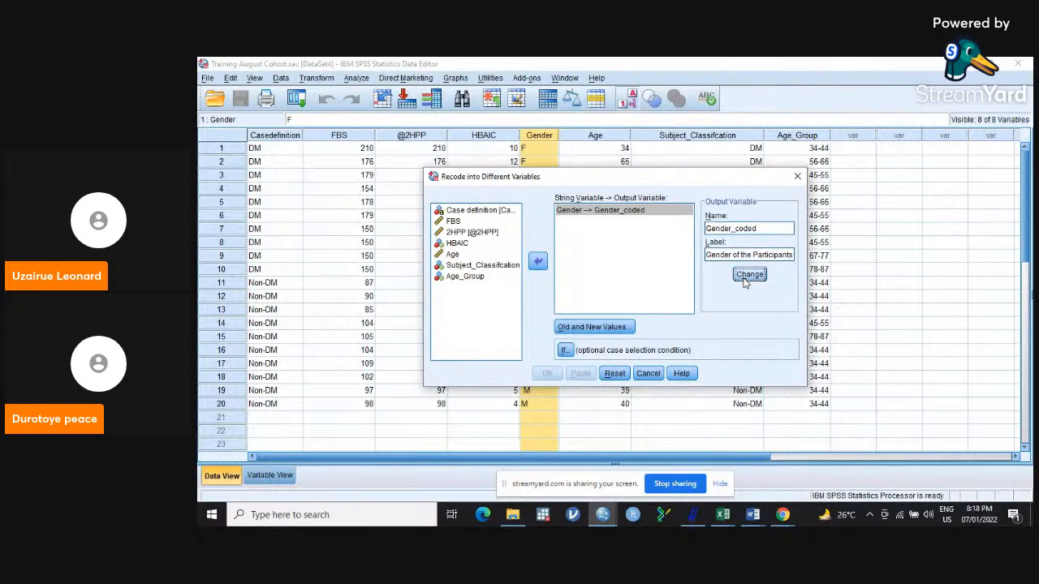
# Define the recode rule that converts the old value M to the new value 1.
pyautogui.click(615, 327)
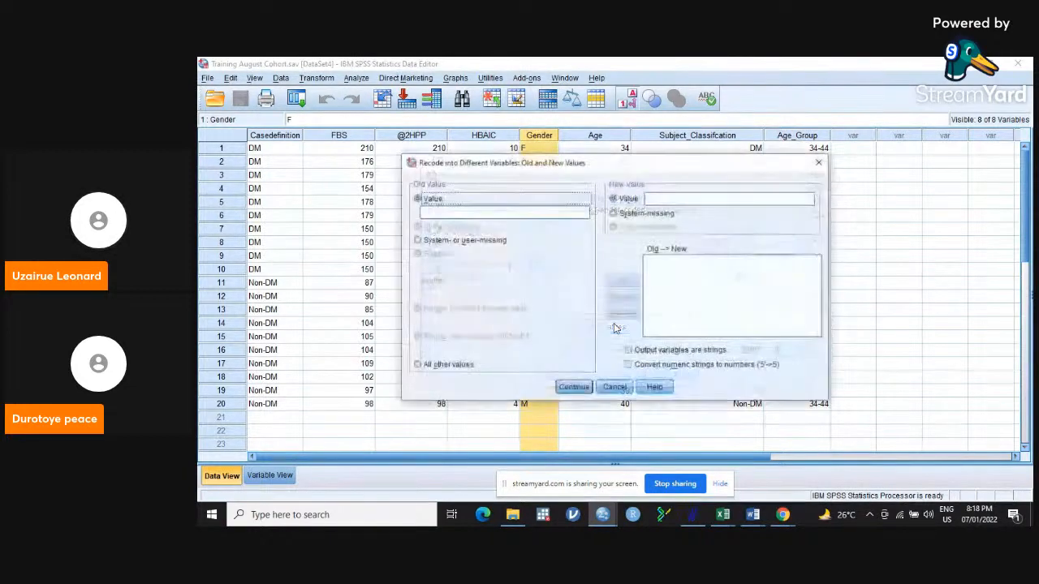
pyautogui.click(479, 213)
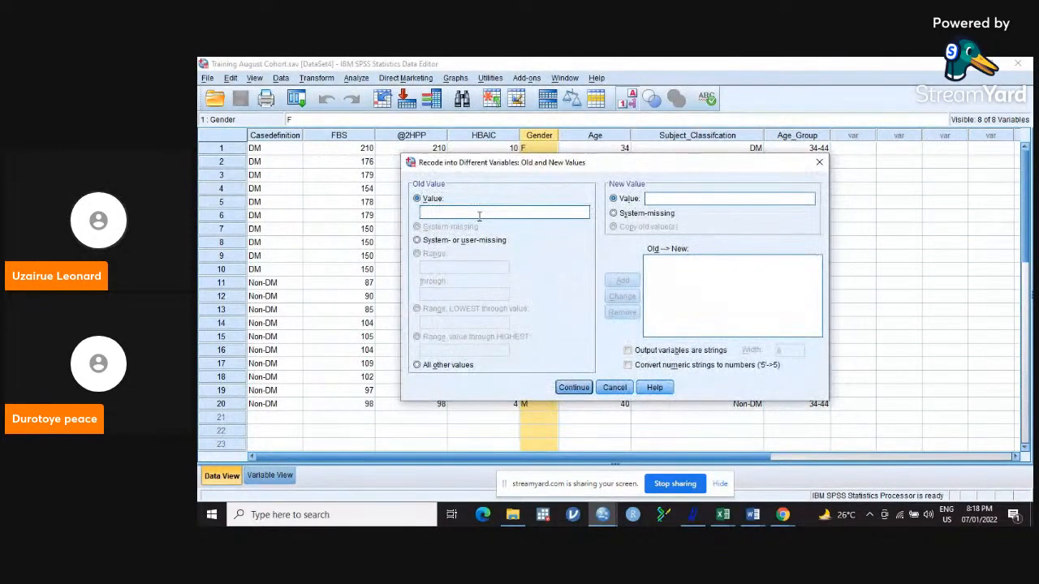
pyautogui.write('M')
pyautogui.click(674, 198)
pyautogui.write('1')
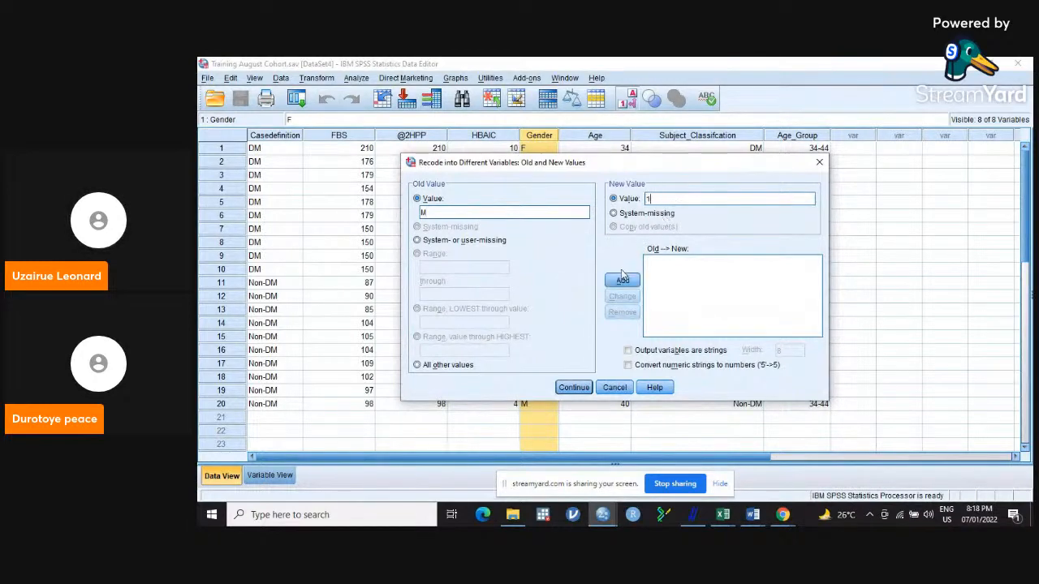
pyautogui.click(620, 281)
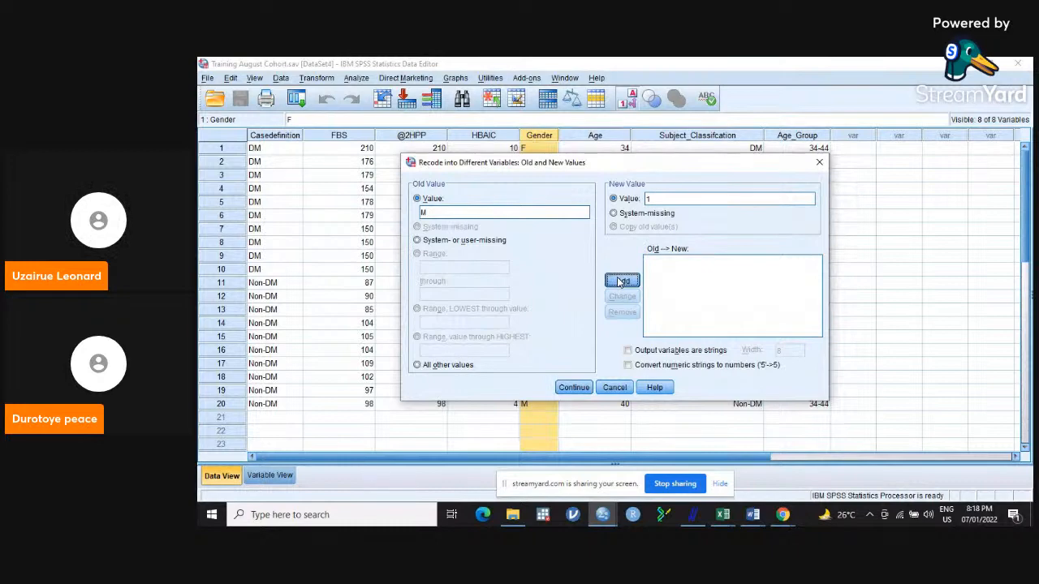
# Add the rule that converts the old value F to 2, and run the Gender recode.
pyautogui.click(499, 213)
pyautogui.write('F')
pyautogui.click(686, 200)
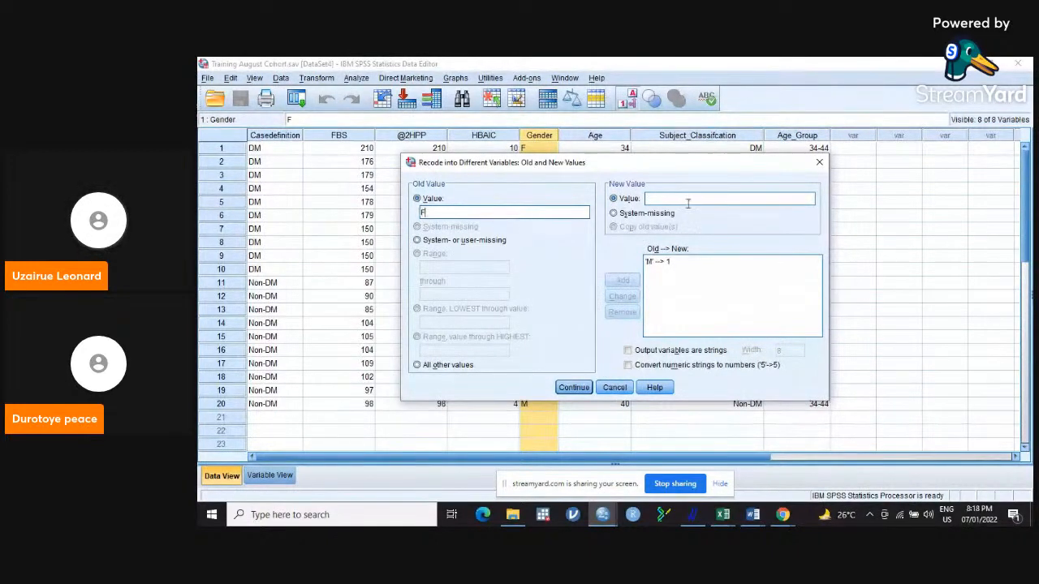
pyautogui.write('1')
pyautogui.press('BackSpace')
pyautogui.write('2')
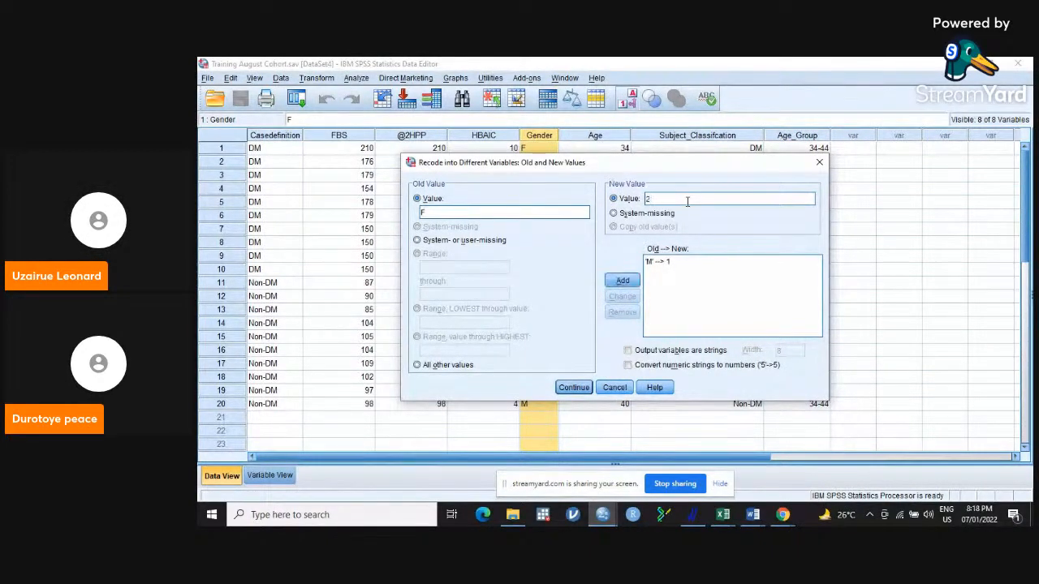
pyautogui.click(623, 281)
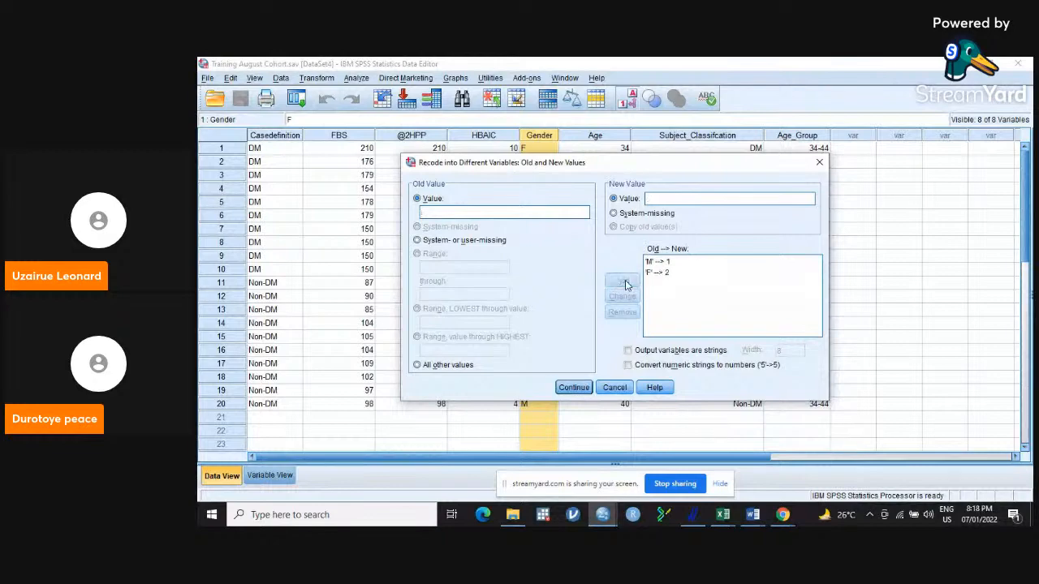
pyautogui.click(575, 387)
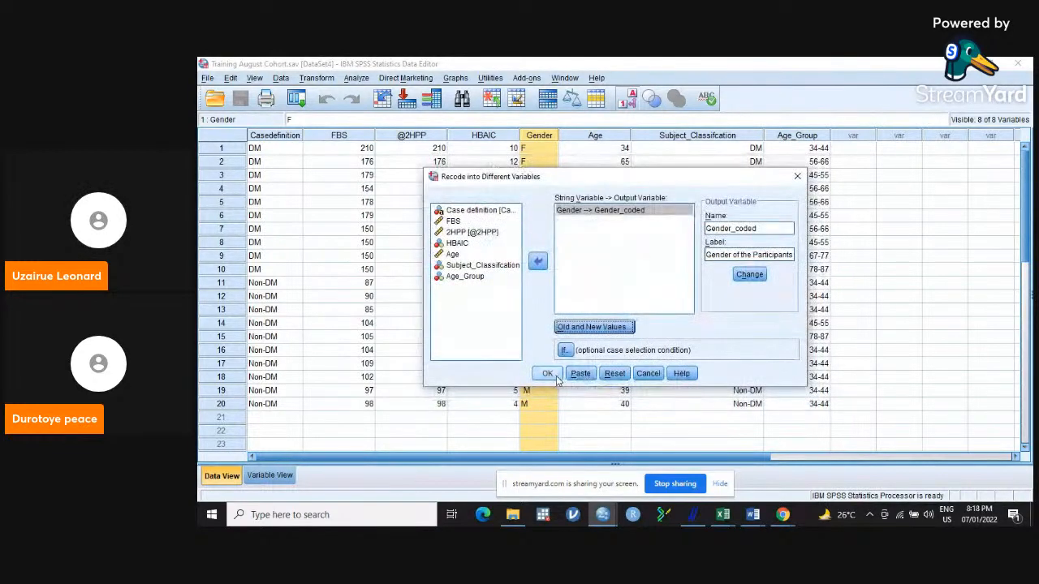
pyautogui.click(548, 374)
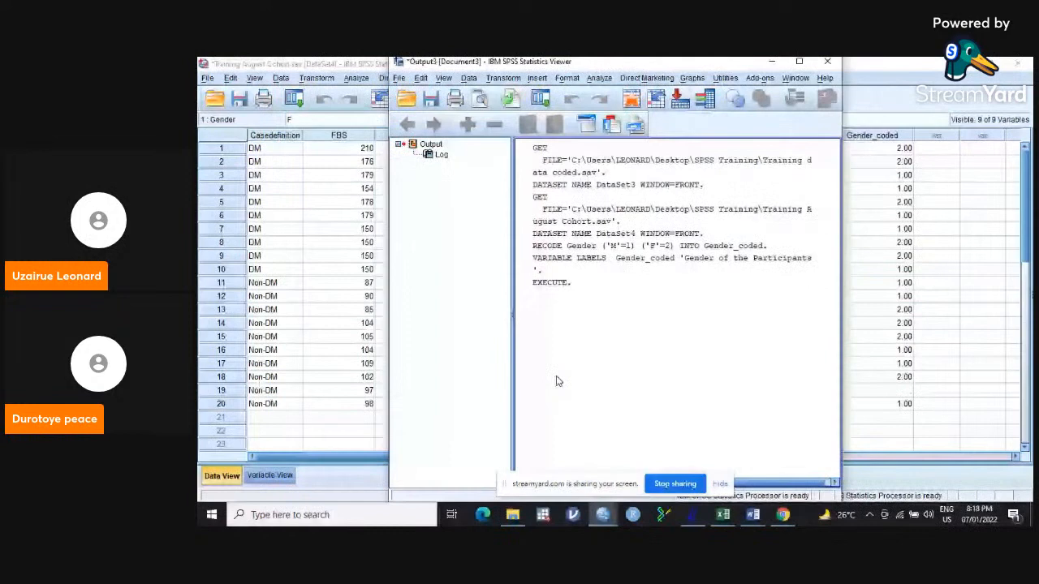
# Minimize the output viewer and remove the leading space before the M in row 19 of the Gender column.
pyautogui.click(772, 61)
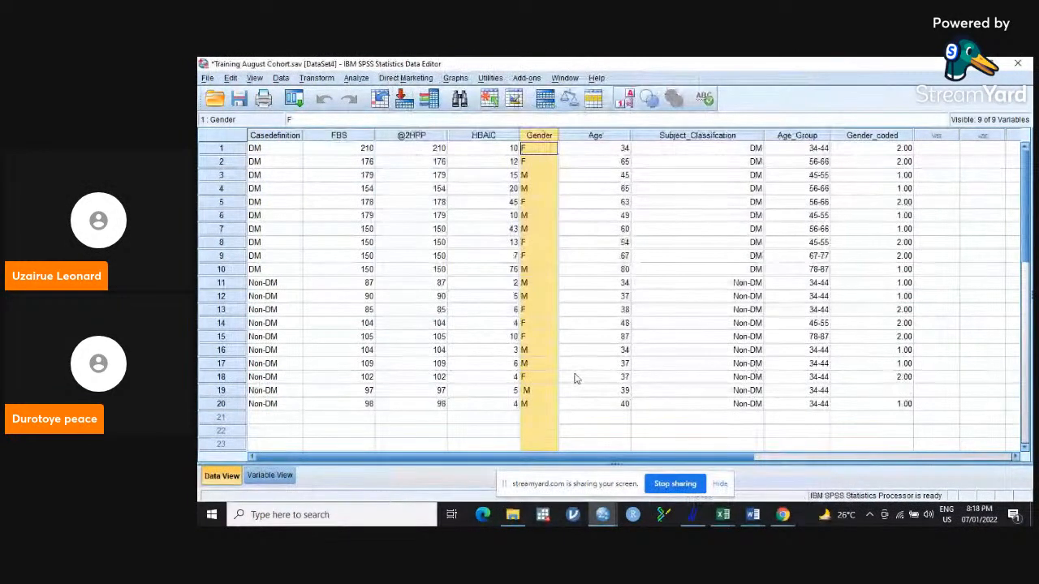
pyautogui.click(526, 393)
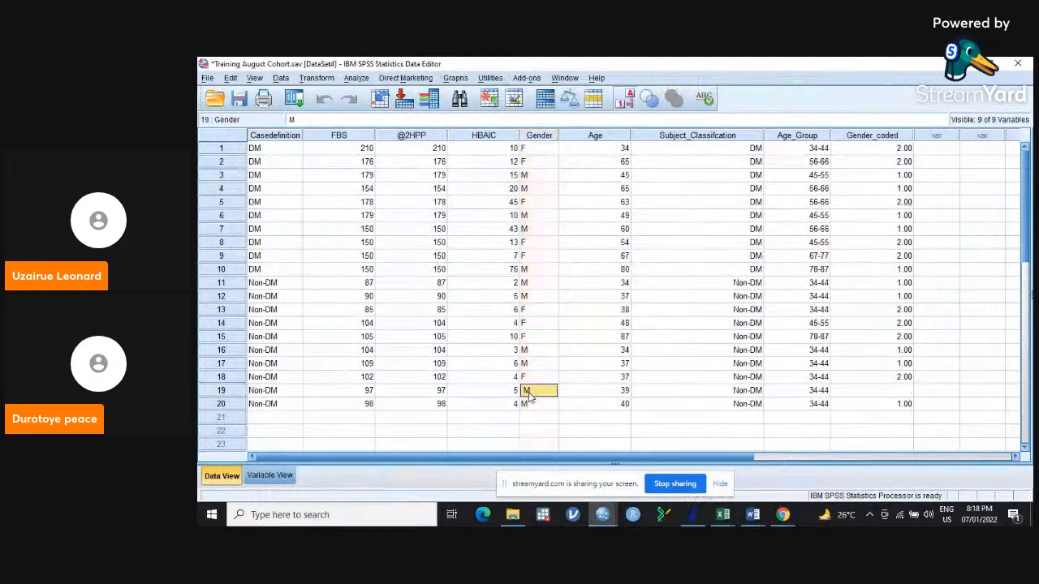
pyautogui.doubleClick(525, 391)
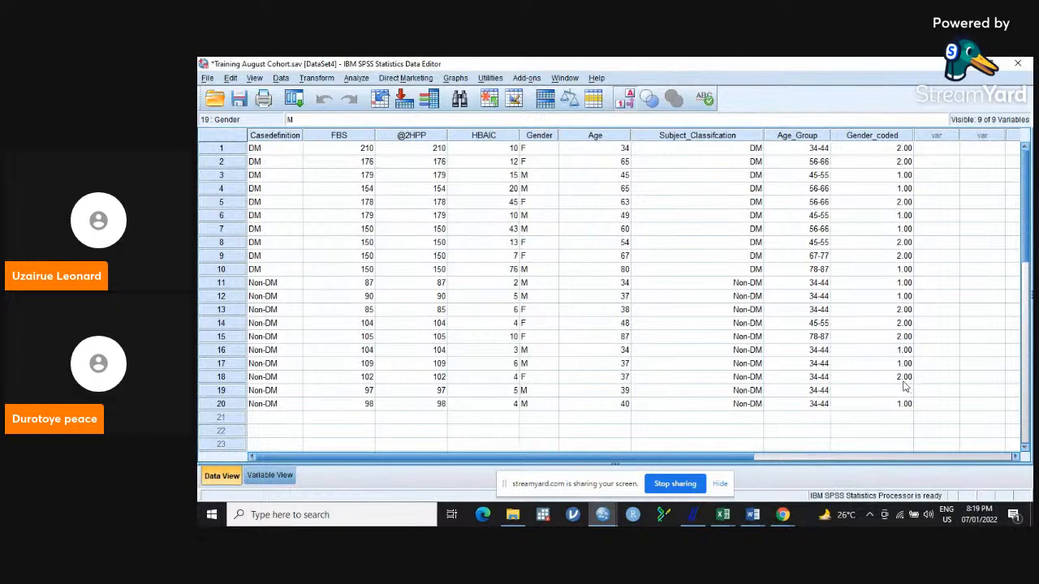
pyautogui.click(870, 378)
# Enter 1 in the empty Gender_coded cell of row 19.
pyautogui.click(907, 393)
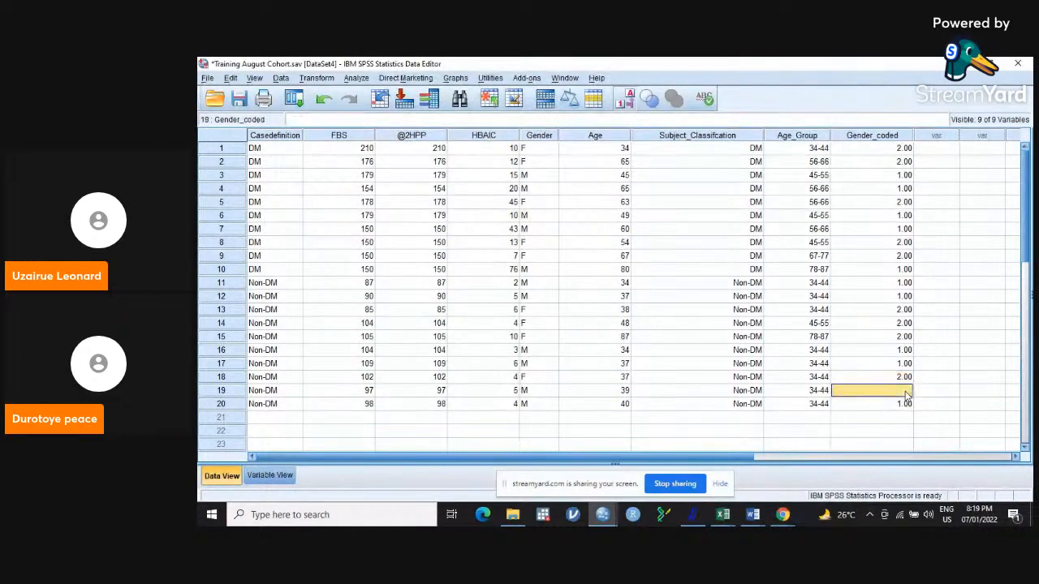
pyautogui.write('1')
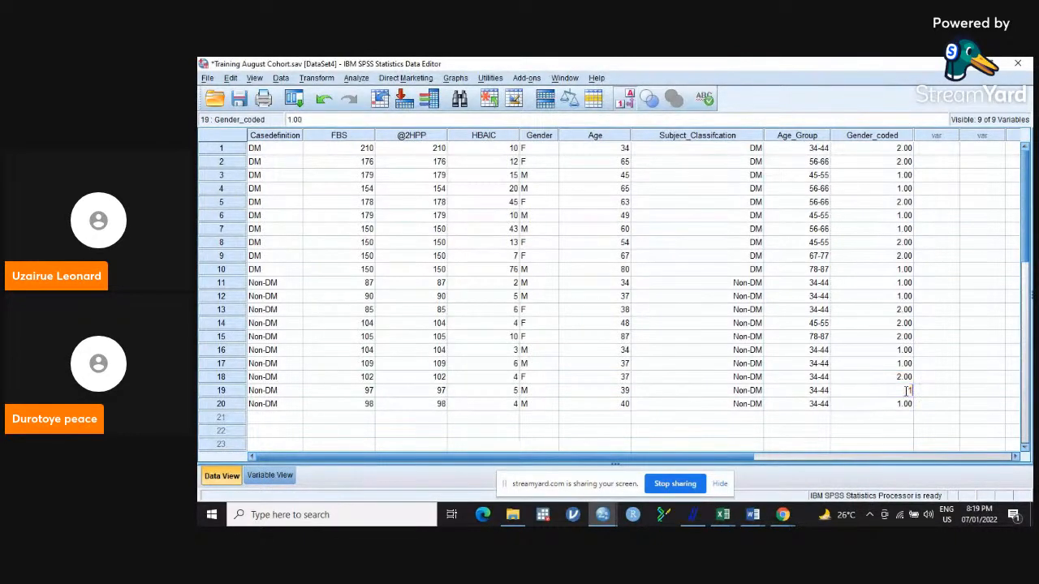
pyautogui.click(878, 365)
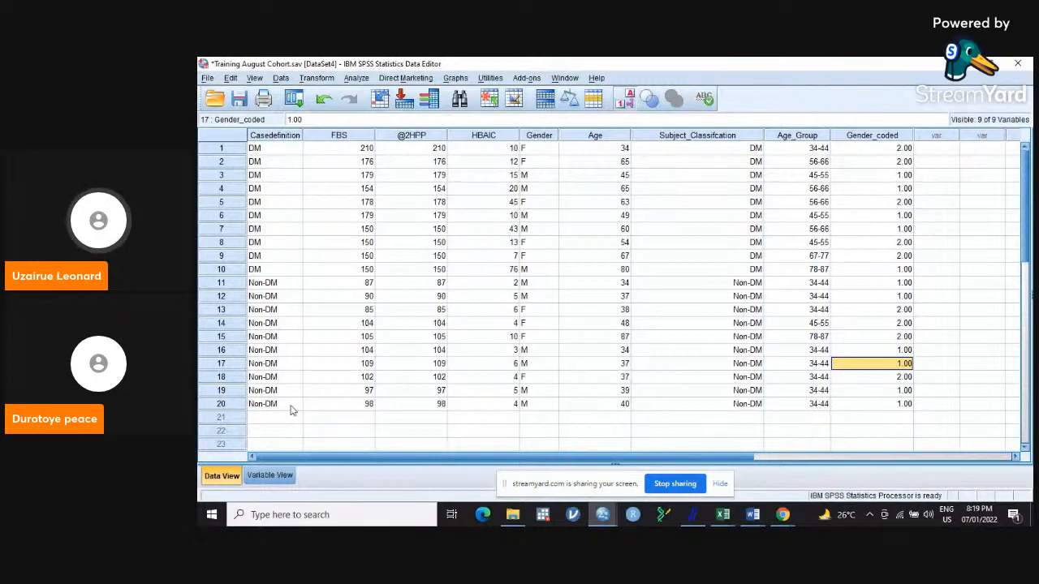
# Open the value labels of the Gender_coded variable and add the label Male for value 1.
pyautogui.click(270, 476)
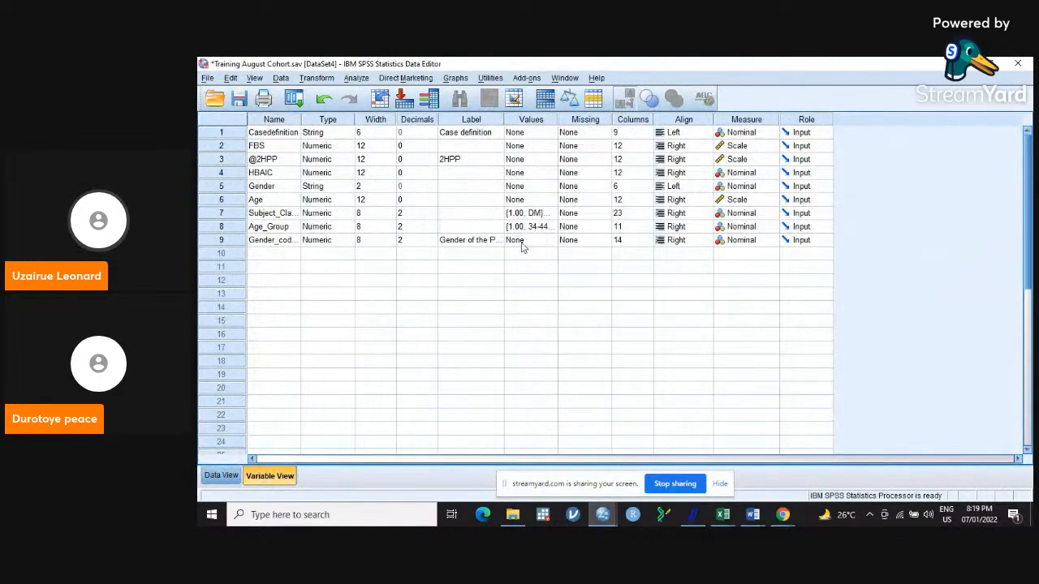
pyautogui.click(552, 243)
pyautogui.click(553, 241)
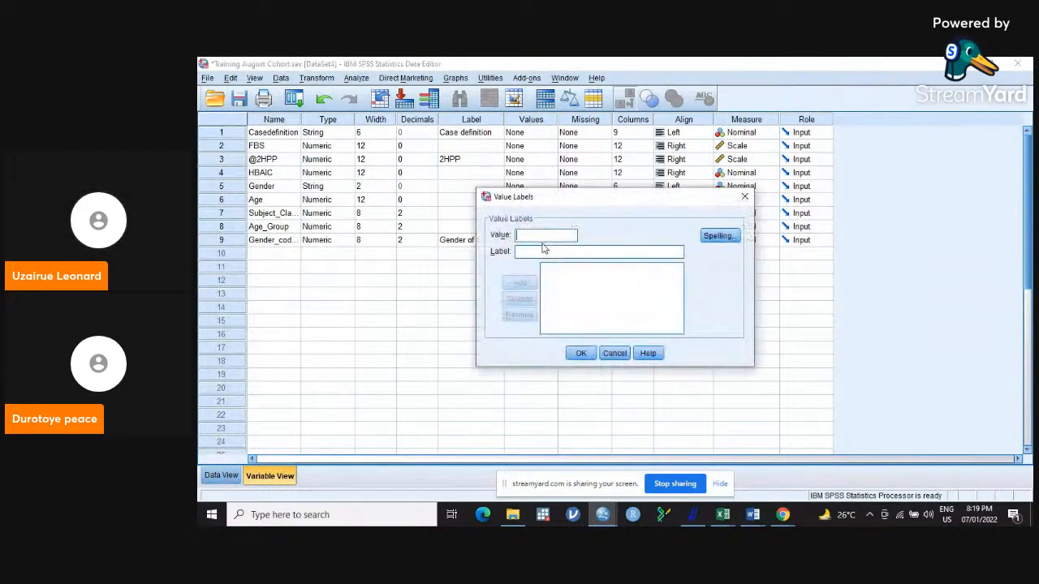
pyautogui.write('1')
pyautogui.click(523, 252)
pyautogui.write('M')
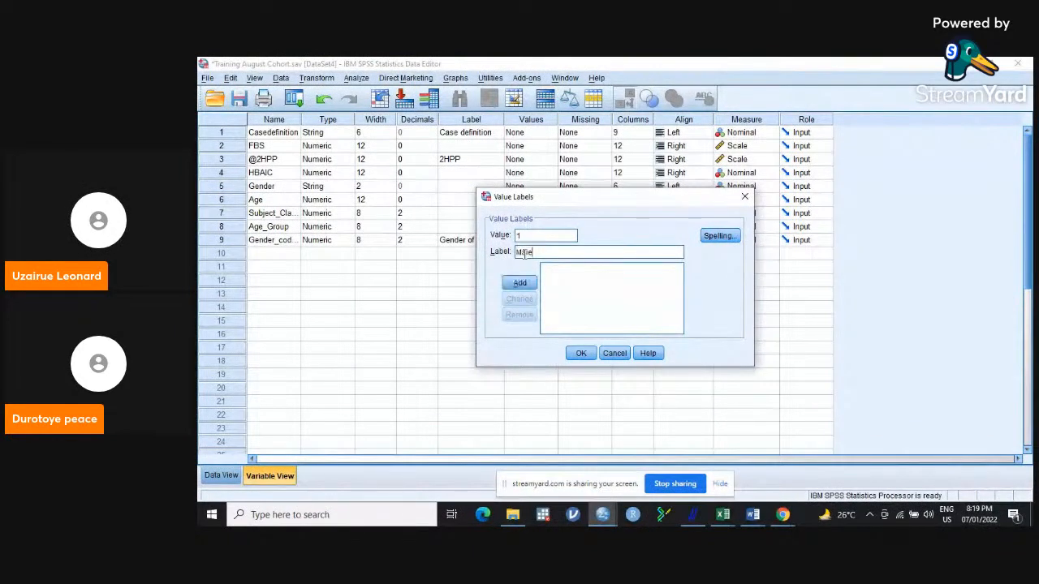
pyautogui.write('ale')
pyautogui.click(520, 282)
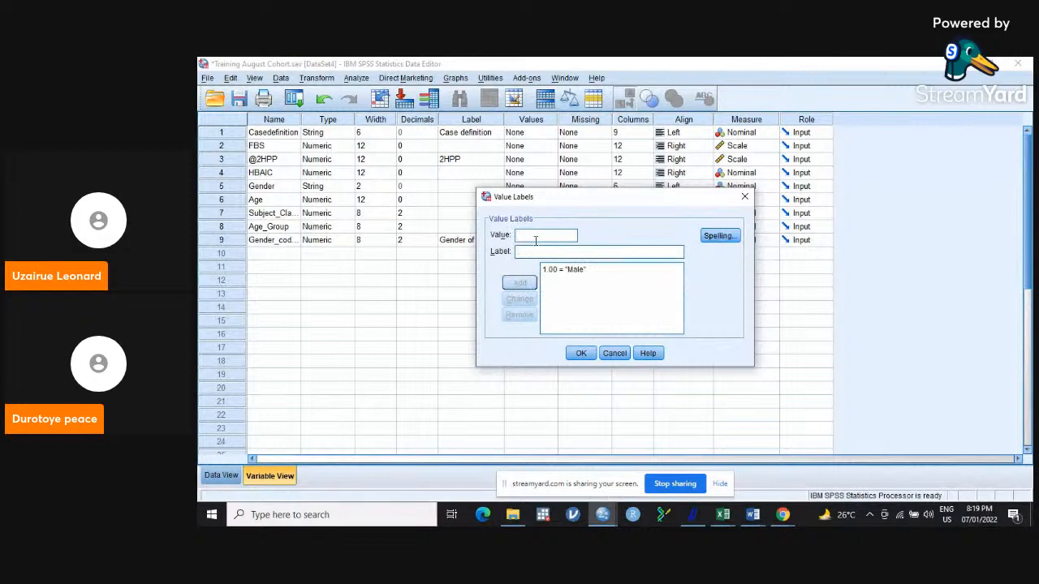
# Add the label Female for value 2 of Gender_coded, confirm the value labels, and return to the data rows.
pyautogui.write('2.00 = "')
pyautogui.write('Femal')
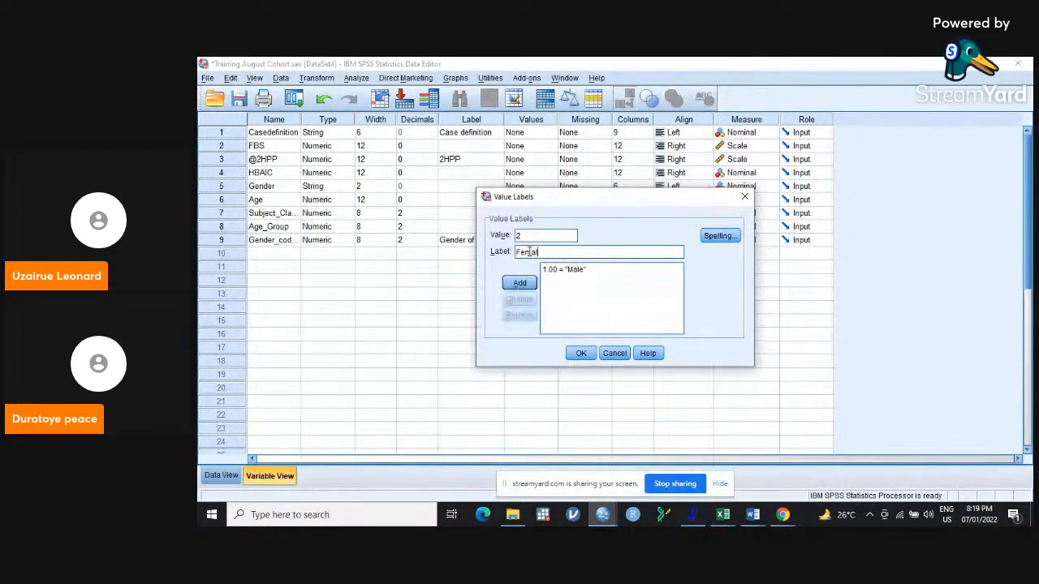
pyautogui.write('e')
pyautogui.click(519, 283)
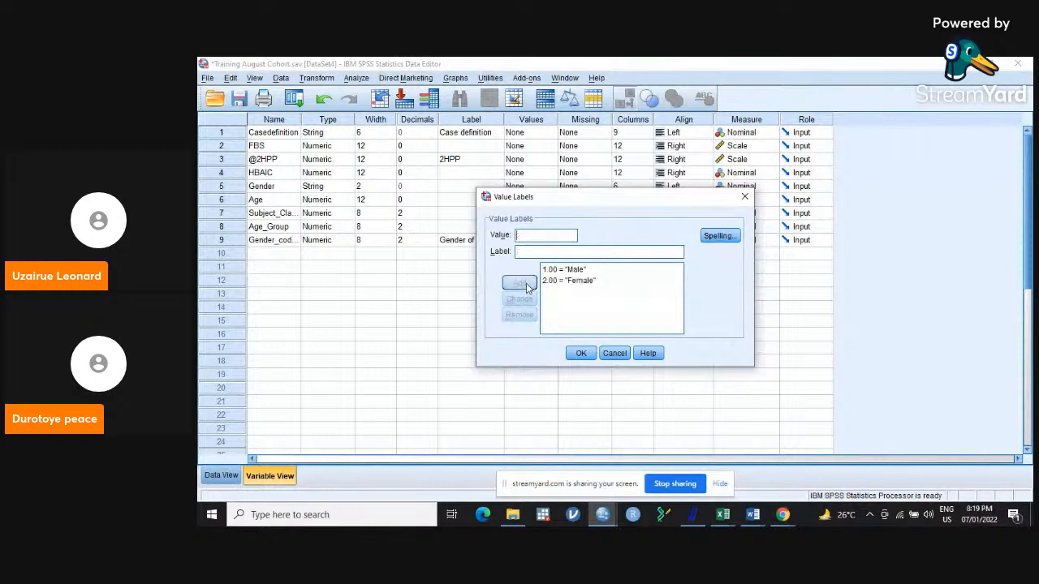
pyautogui.click(580, 353)
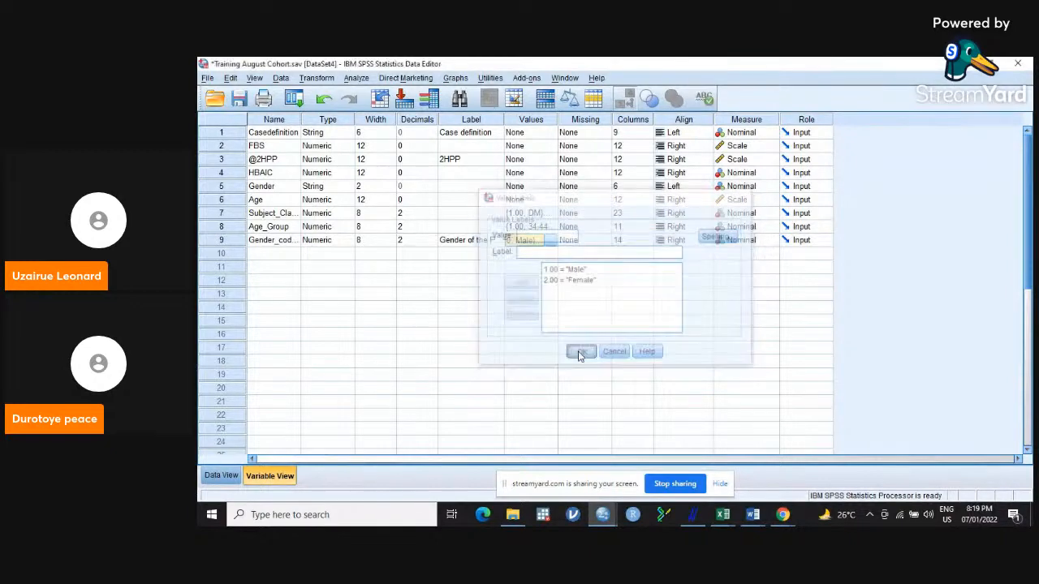
pyautogui.click(232, 476)
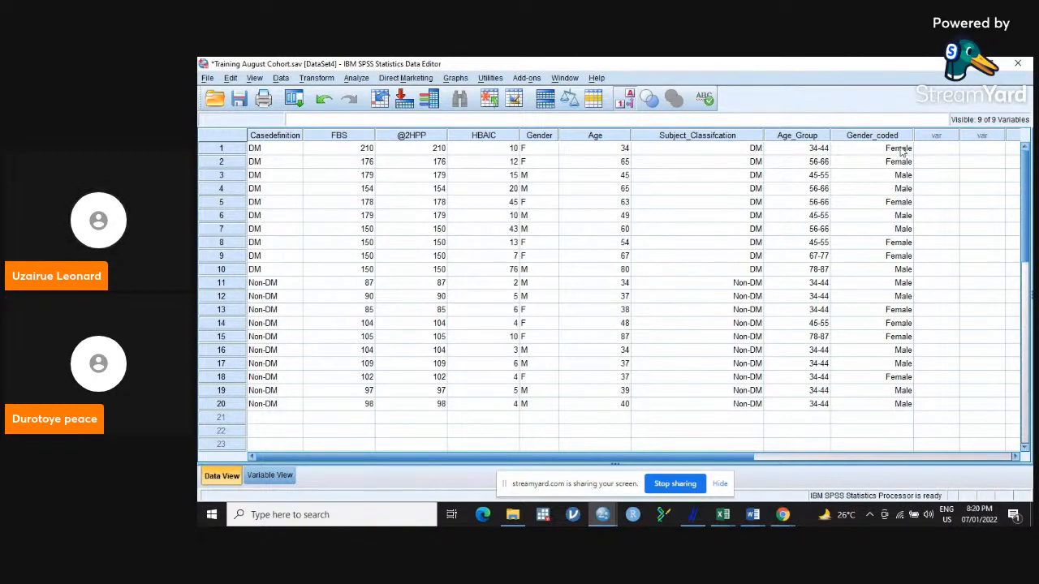
pyautogui.click(358, 78)
pyautogui.moveTo(388, 155)
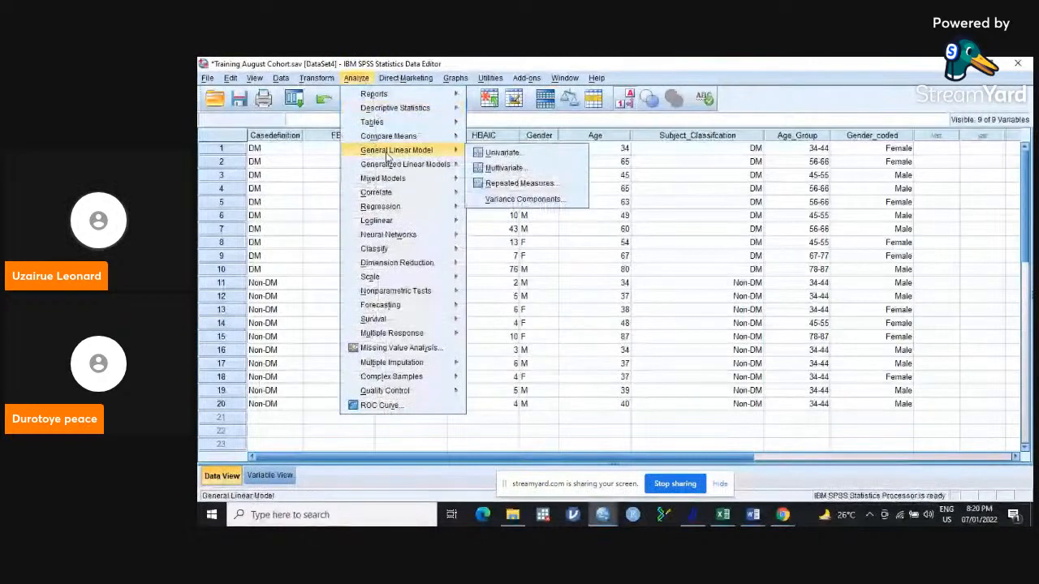
pyautogui.moveTo(397, 136)
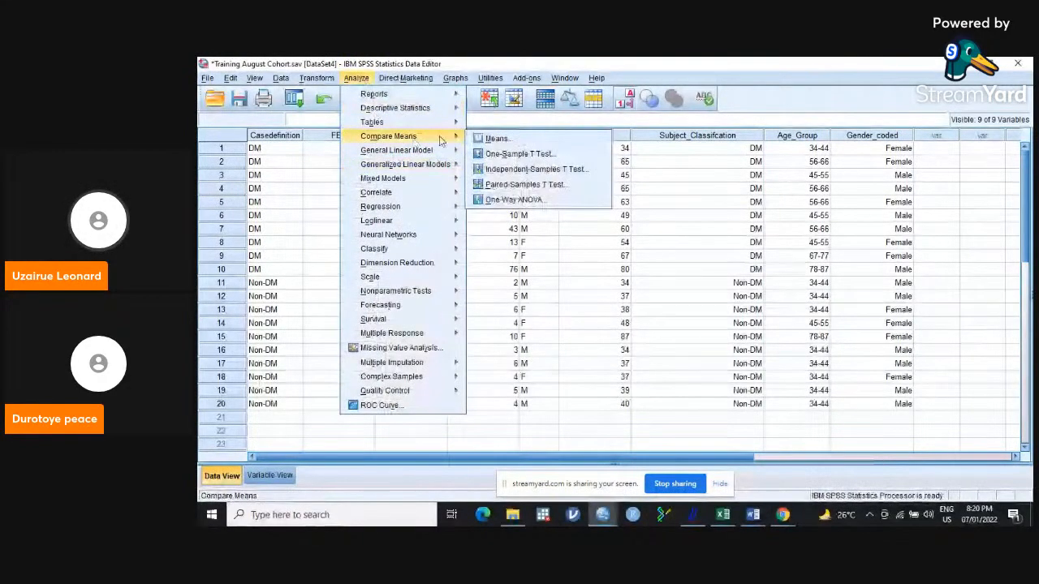
pyautogui.click(521, 169)
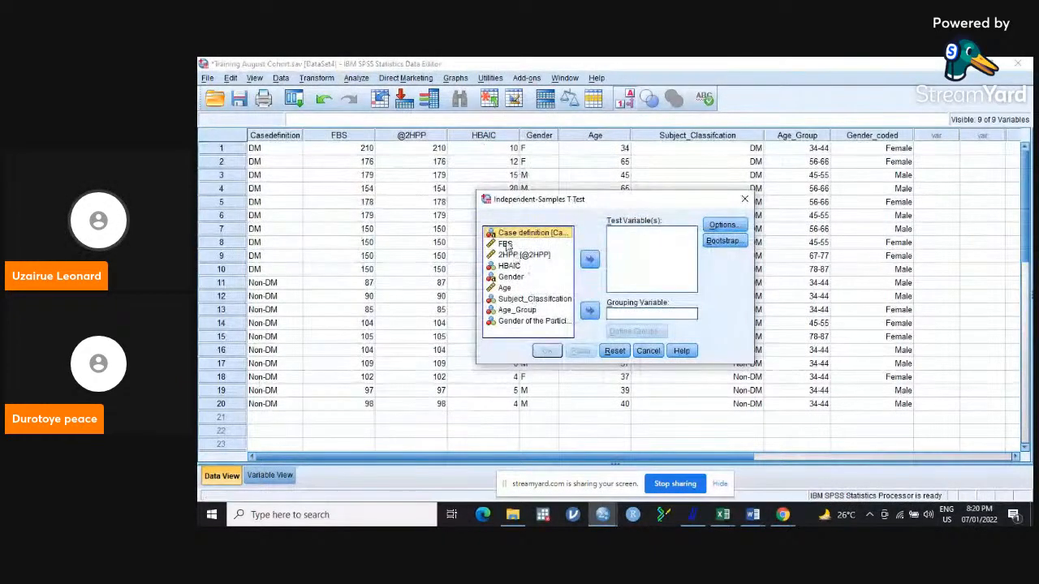
pyautogui.click(745, 200)
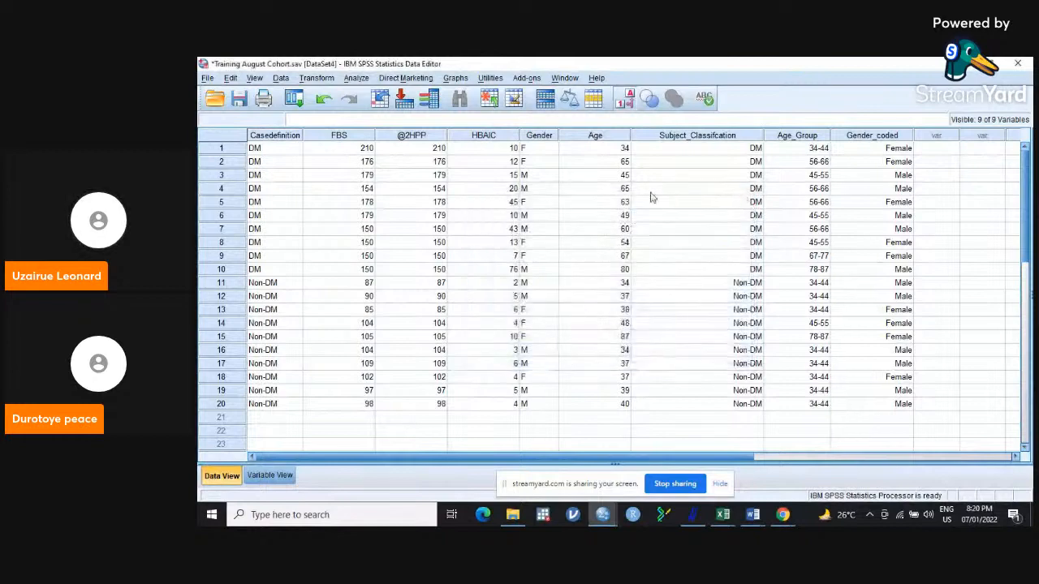
# Set the measurement level of the HBAIC variable to Scale and return to the data rows.
pyautogui.click(262, 477)
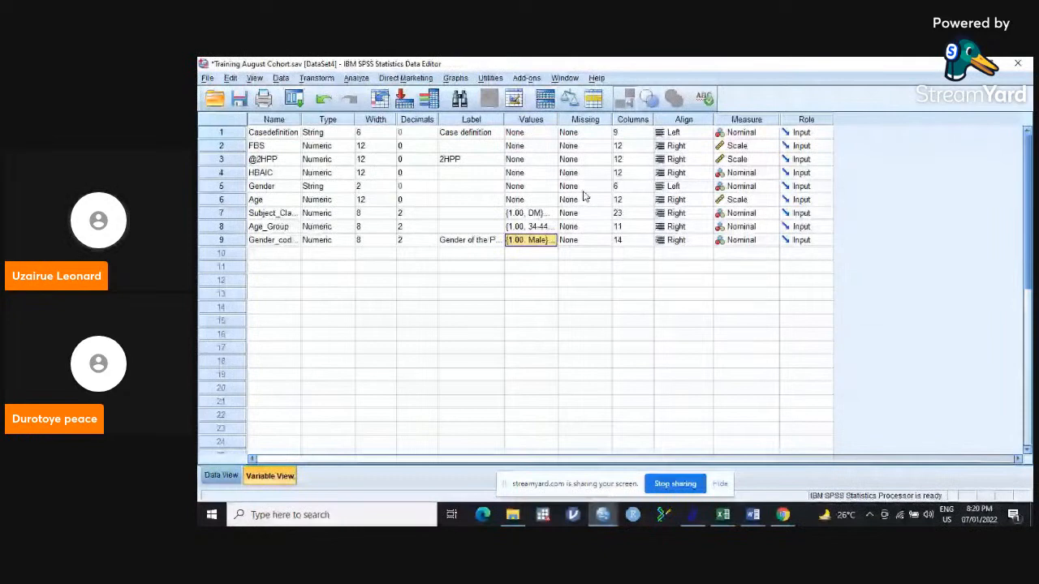
pyautogui.click(767, 174)
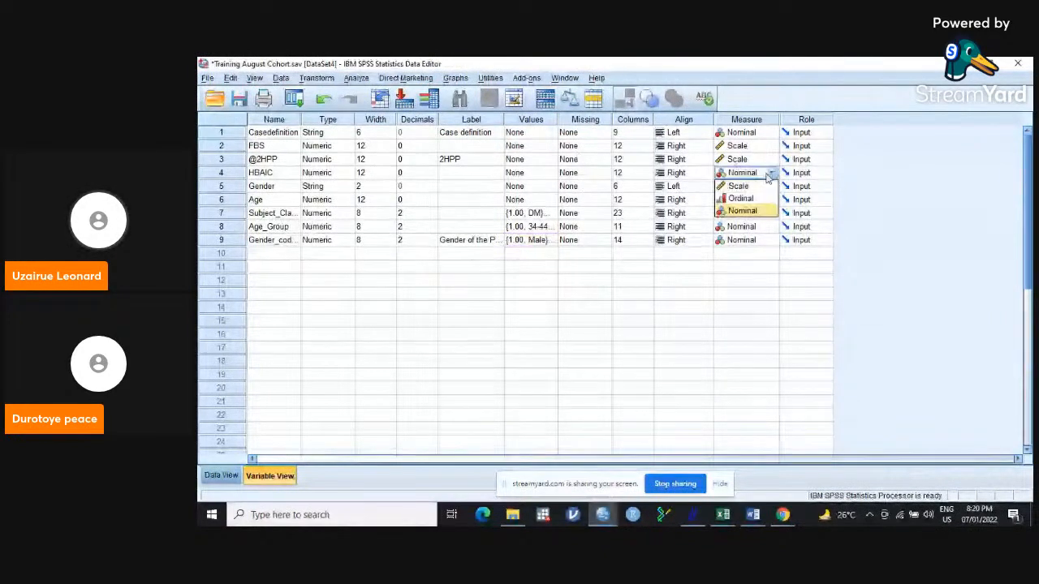
pyautogui.click(740, 187)
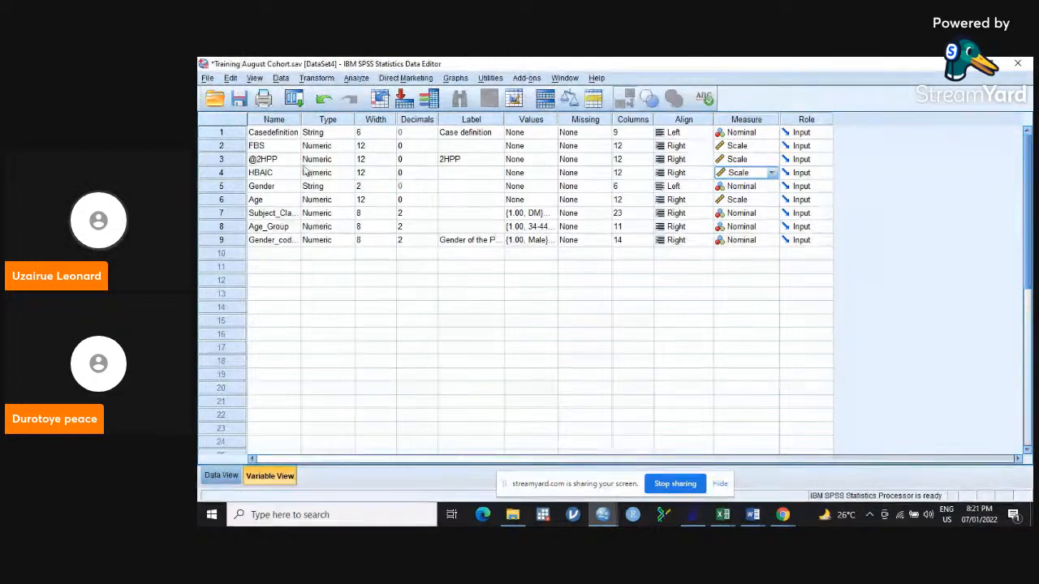
pyautogui.click(212, 477)
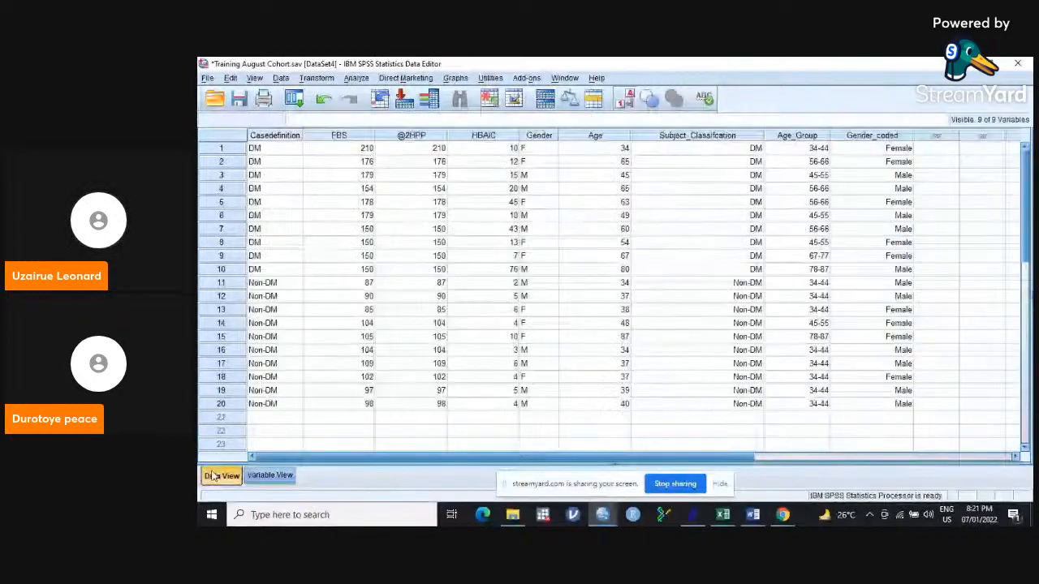
# Start an Independent-Samples T Test and add FBS, 2HPP and HBAIC as the test variables.
pyautogui.click(356, 78)
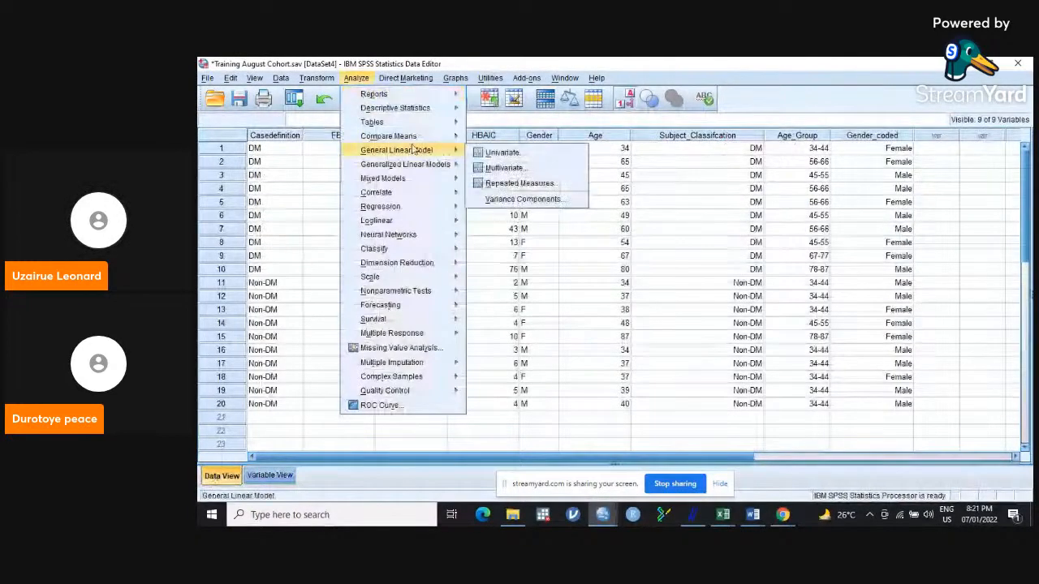
pyautogui.click(525, 170)
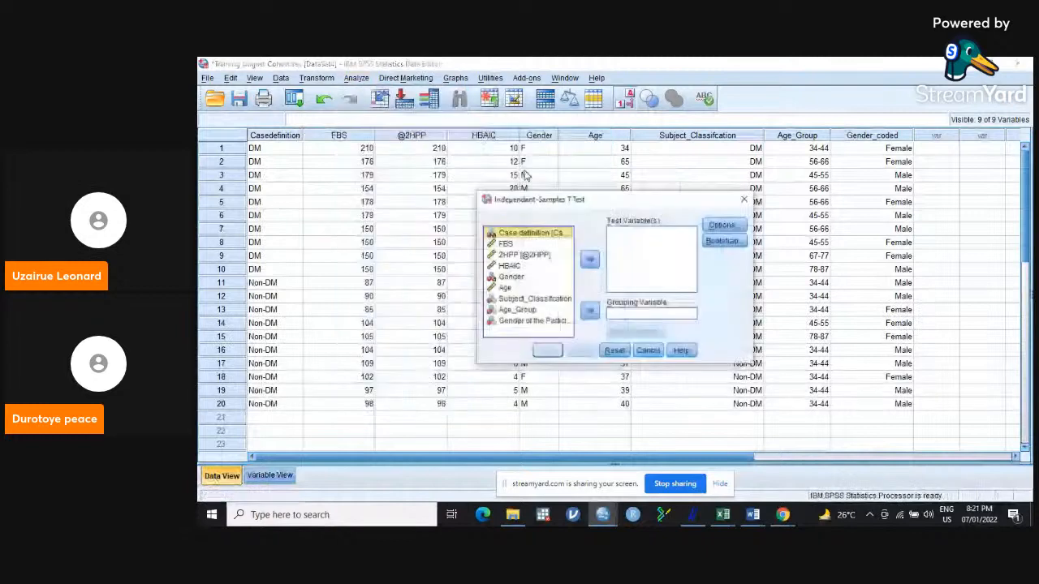
pyautogui.click(503, 245)
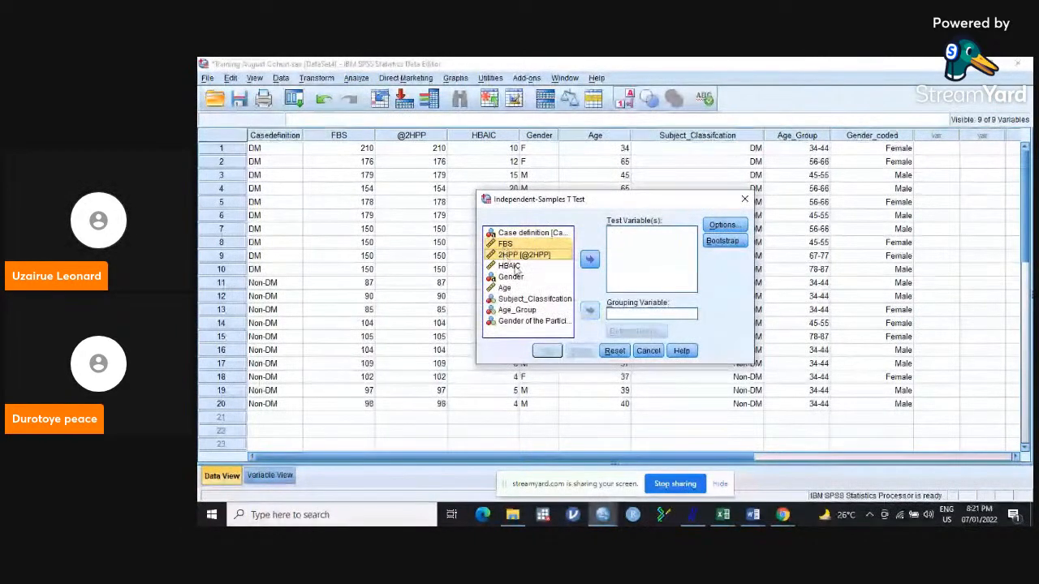
pyautogui.click(532, 267)
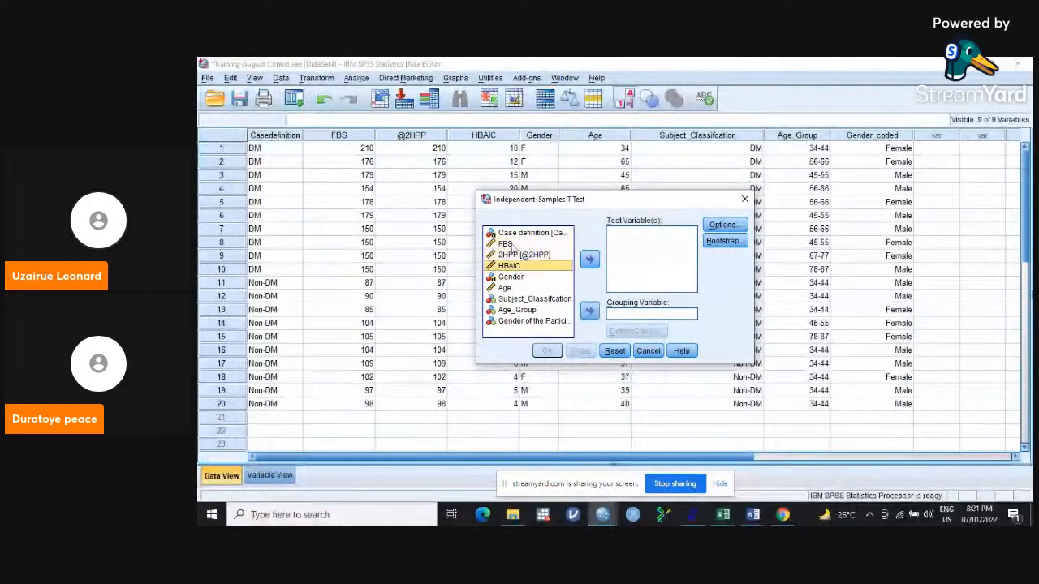
pyautogui.keyDown('shift'); pyautogui.click(508, 247); pyautogui.keyUp('shift')
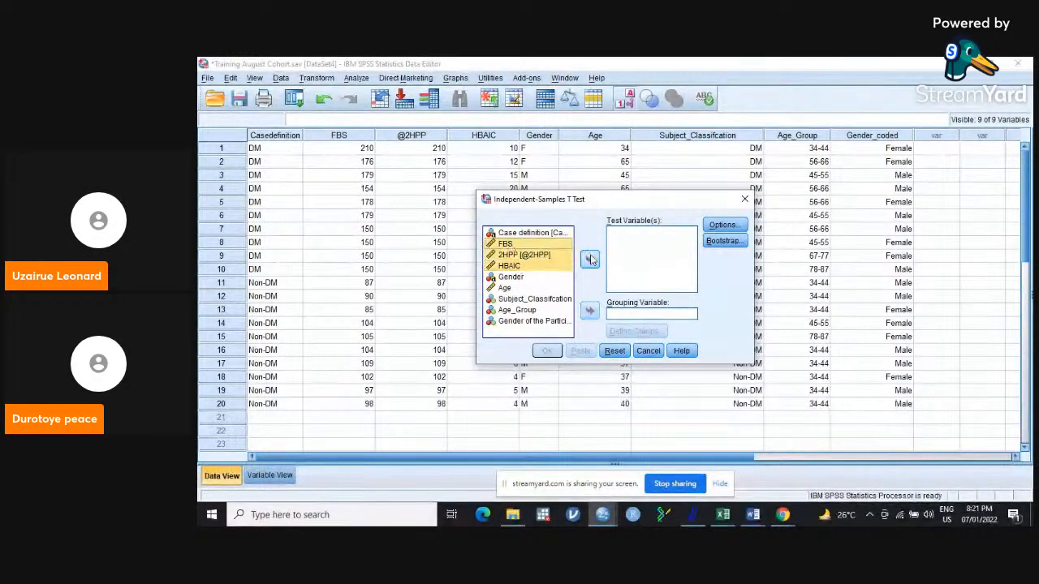
pyautogui.click(590, 259)
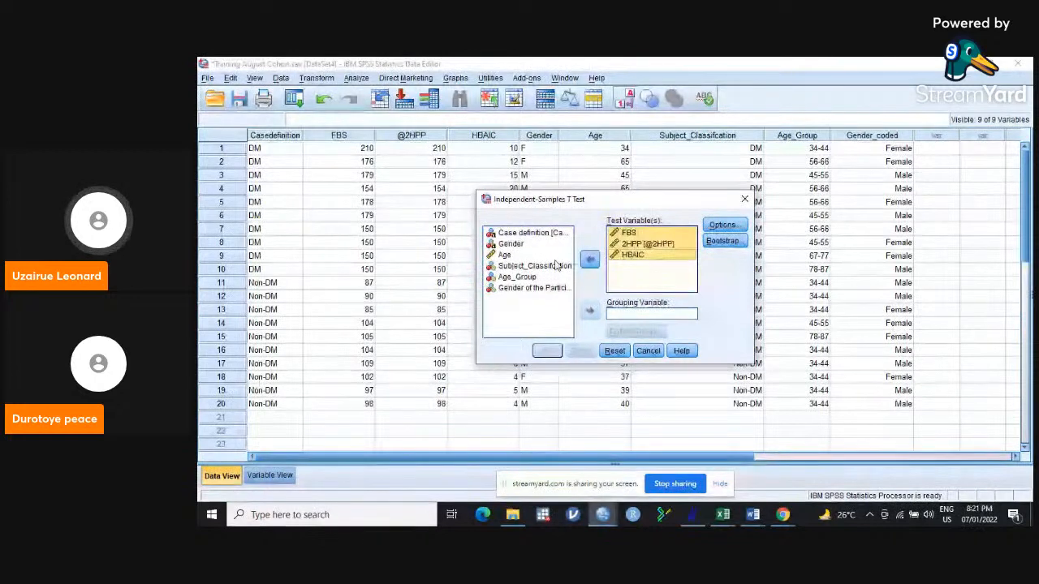
# Use Subject_Classifcation as the grouping variable and define group 1 as value 1 and group 2 as value 2.
pyautogui.click(529, 277)
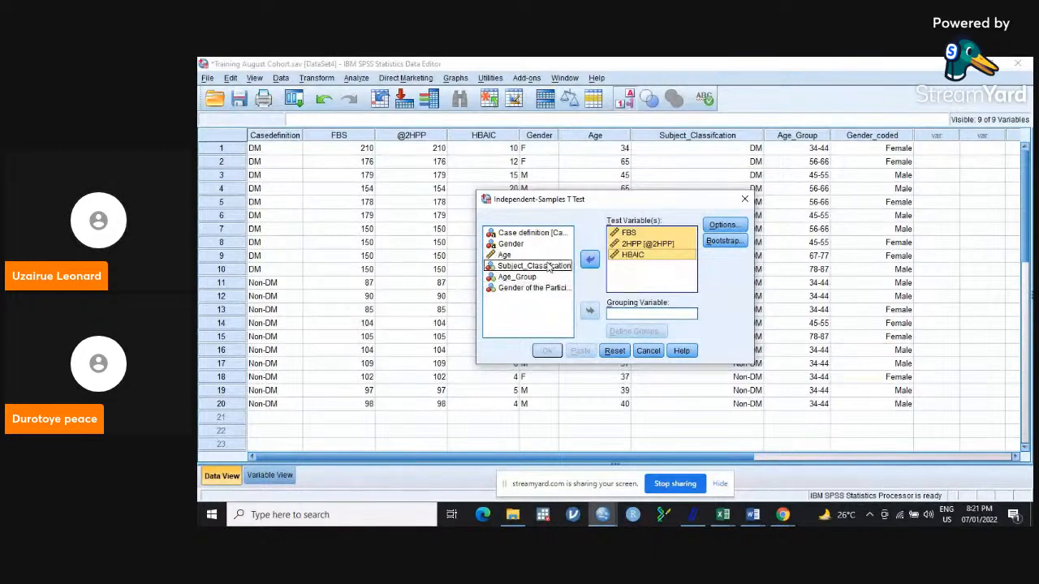
pyautogui.click(548, 267)
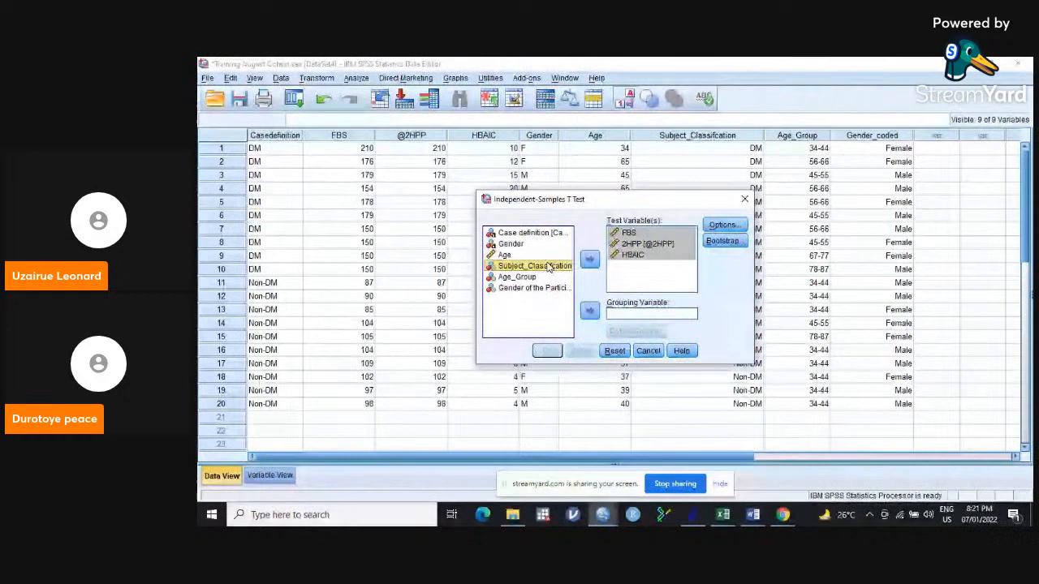
pyautogui.click(589, 311)
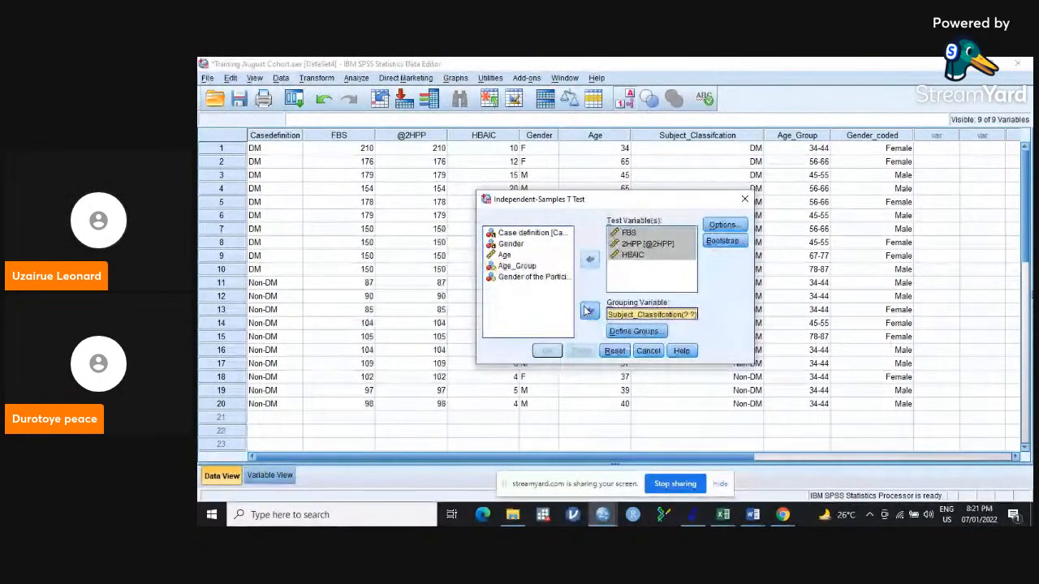
pyautogui.click(639, 332)
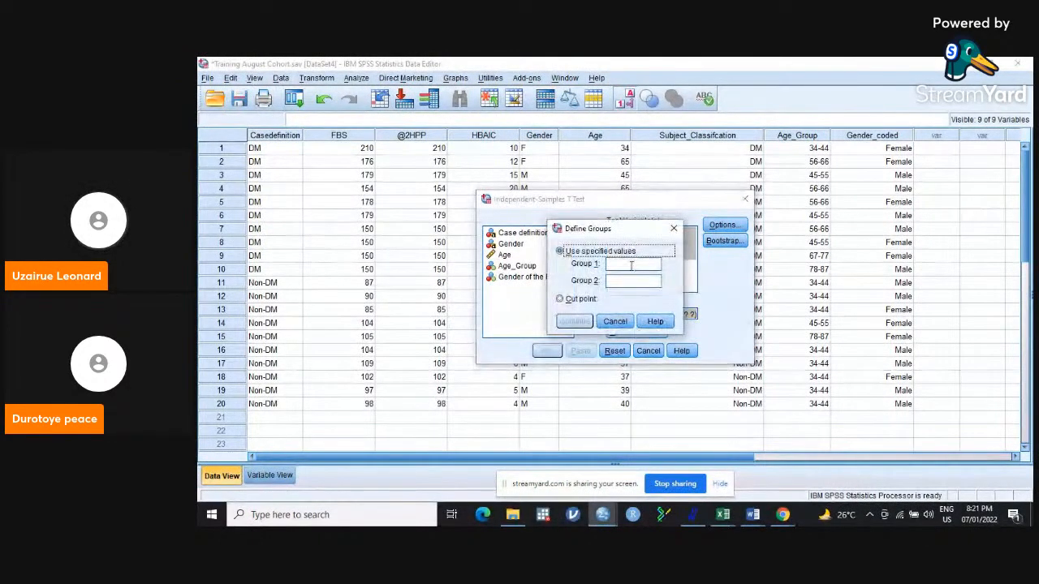
pyautogui.write('1')
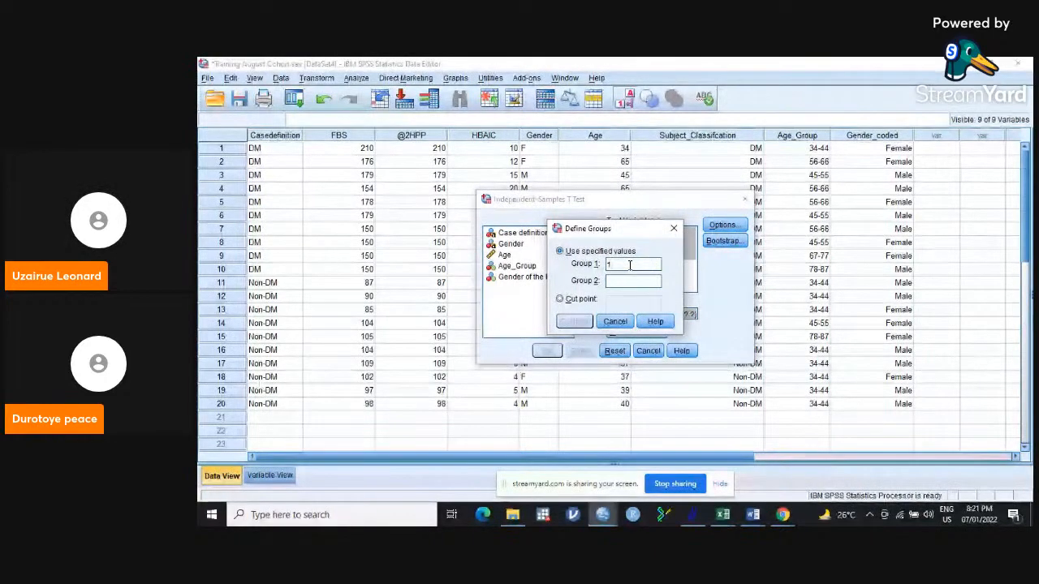
pyautogui.click(620, 281)
pyautogui.write('2')
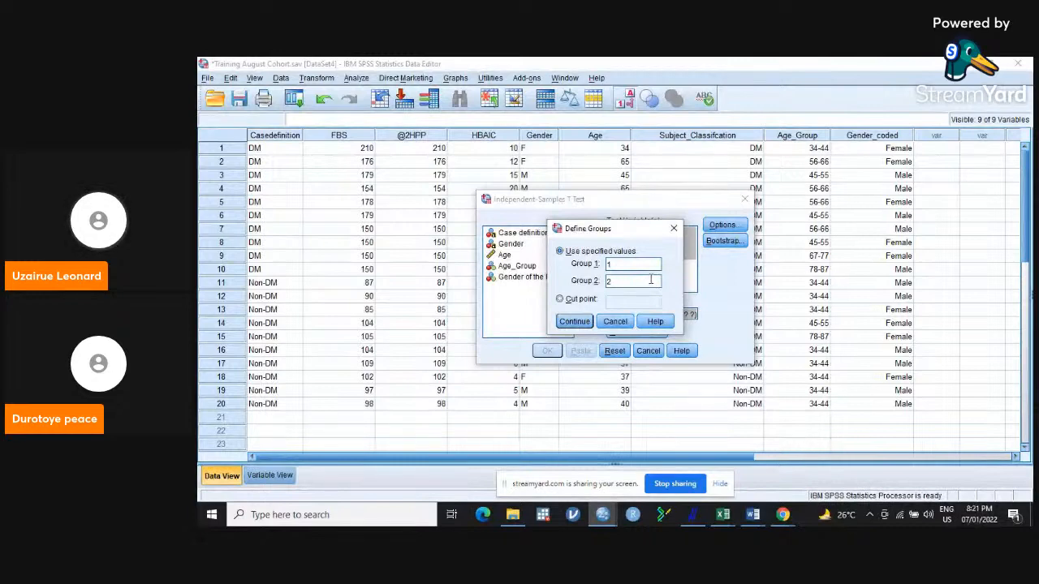
pyautogui.click(574, 322)
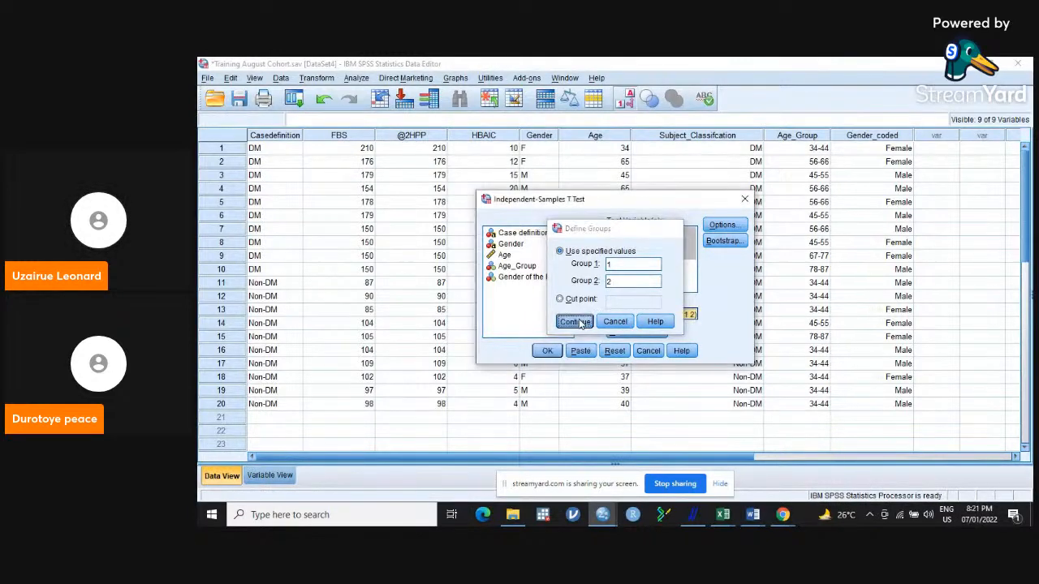
# Keep the 95% confidence interval with cases excluded analysis by analysis, and run the t test.
pyautogui.click(723, 226)
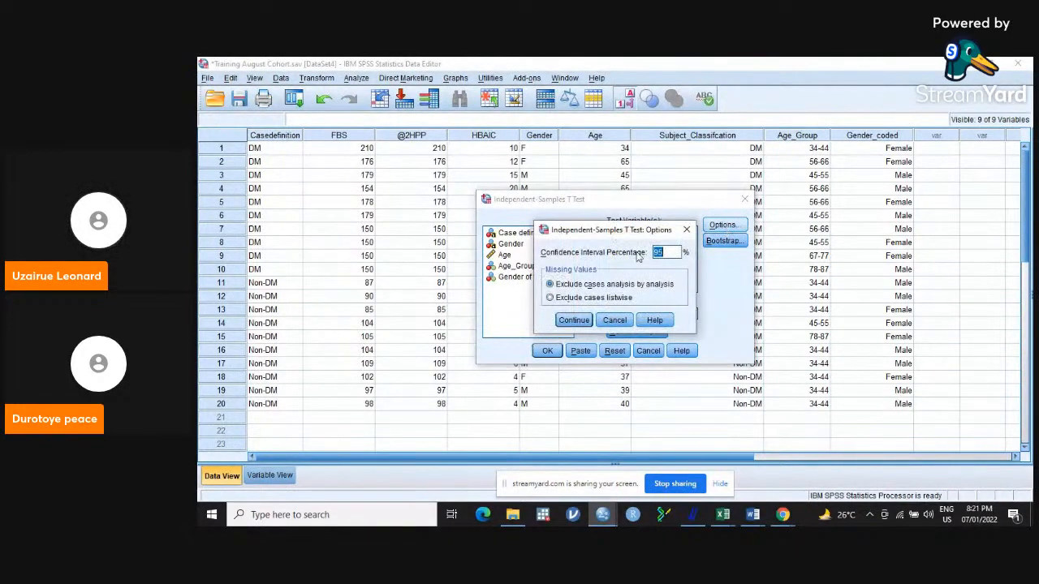
pyautogui.click(573, 321)
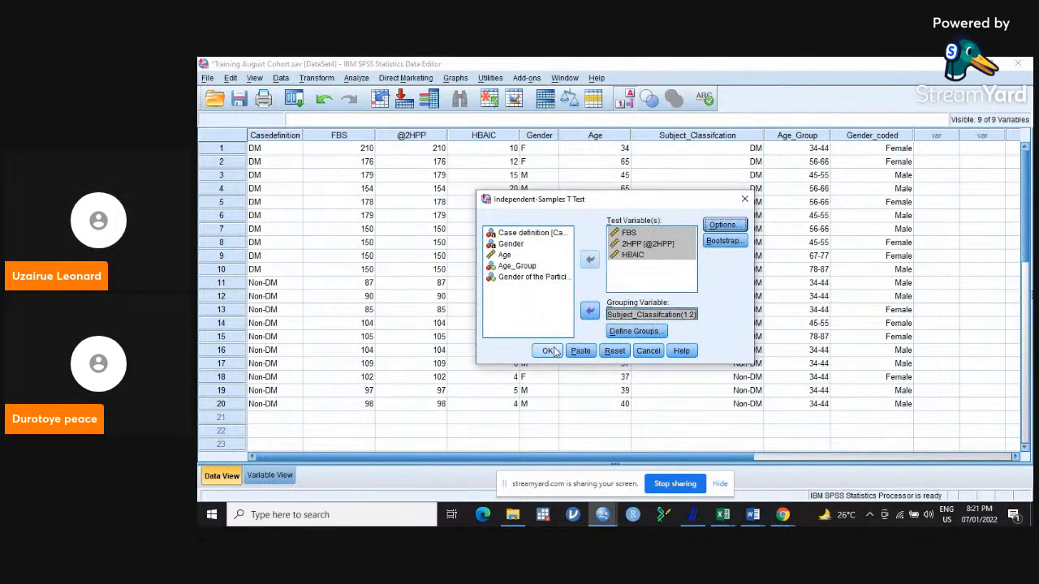
pyautogui.click(548, 351)
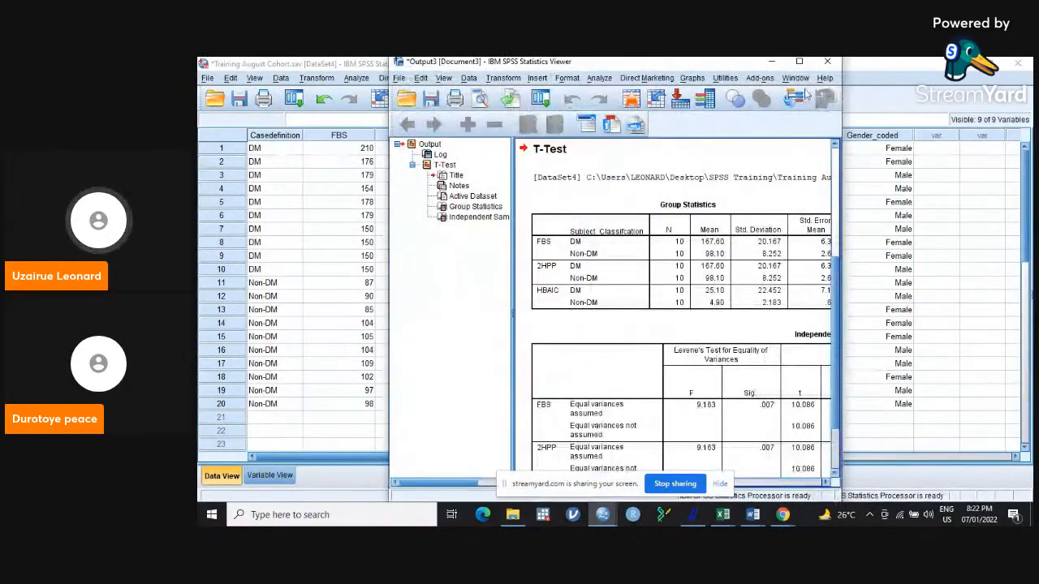
# Maximize the output viewer and examine the Group Statistics and Independent Samples Test tables.
pyautogui.click(800, 62)
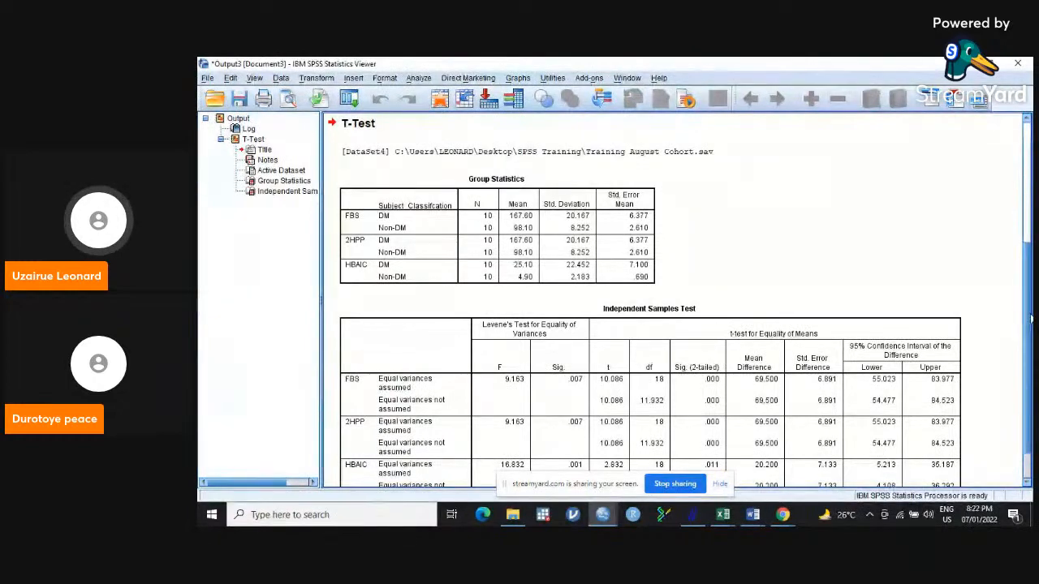
pyautogui.scroll(-1, 1030, 329)
pyautogui.scroll(1, 1030, 329)
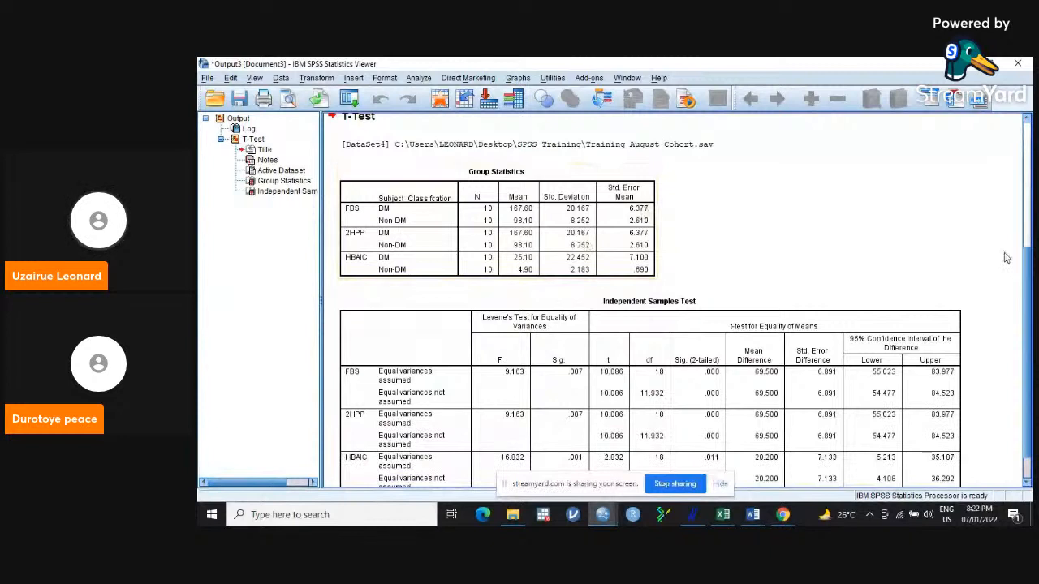
pyautogui.scroll(-1, 1026, 273)
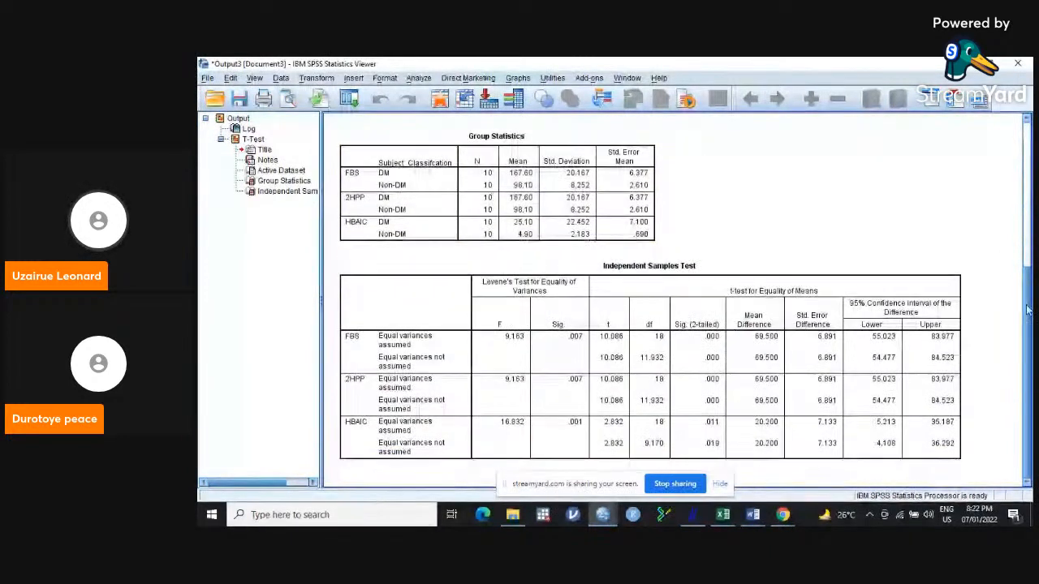
pyautogui.click(507, 346)
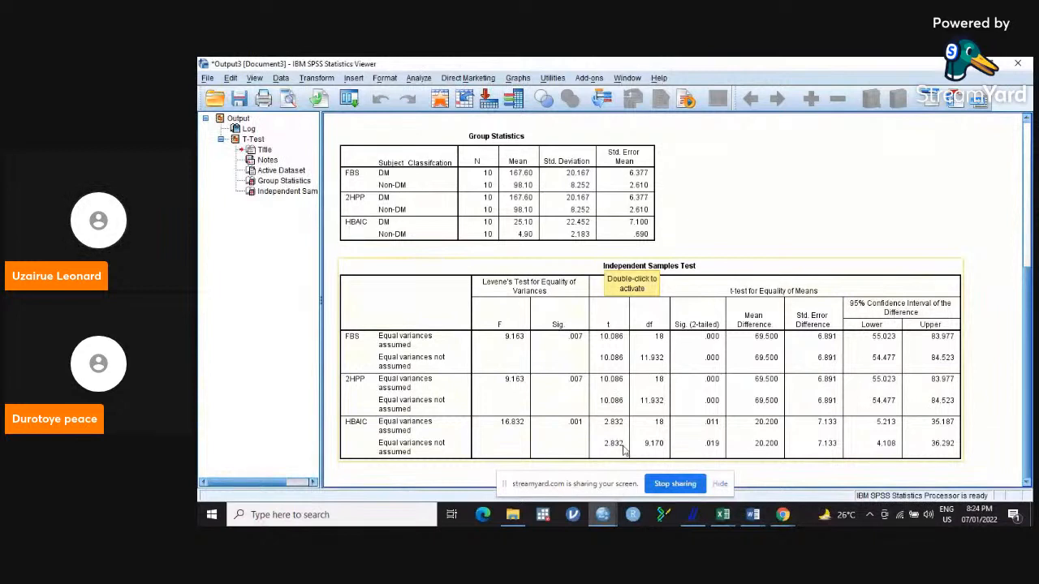
# Reopen the Independent-Samples T Test and replace the grouping variable with Gender_coded, using values 1 and 2 for the groups.
pyautogui.click(421, 79)
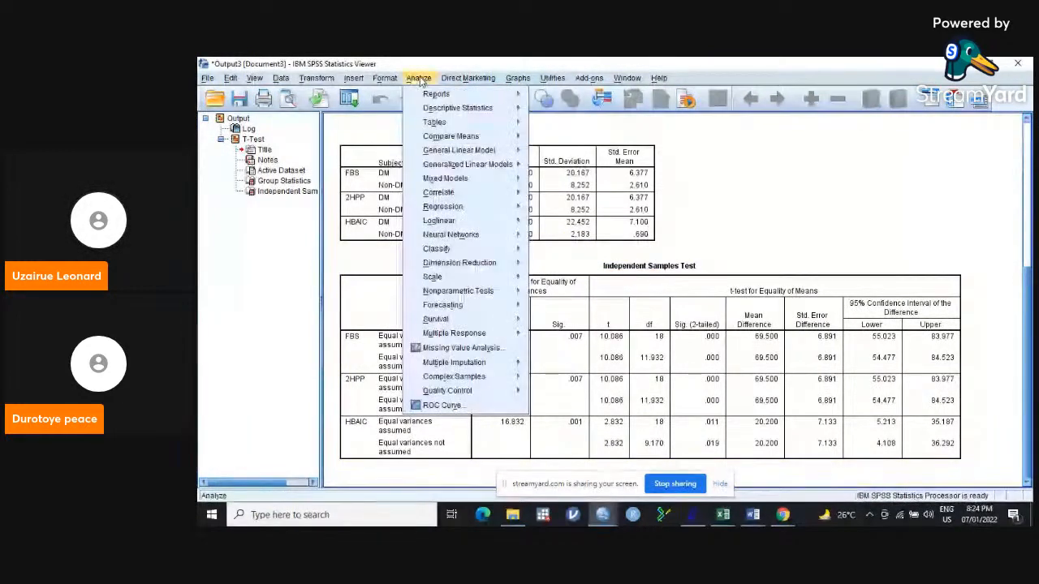
pyautogui.moveTo(501, 140)
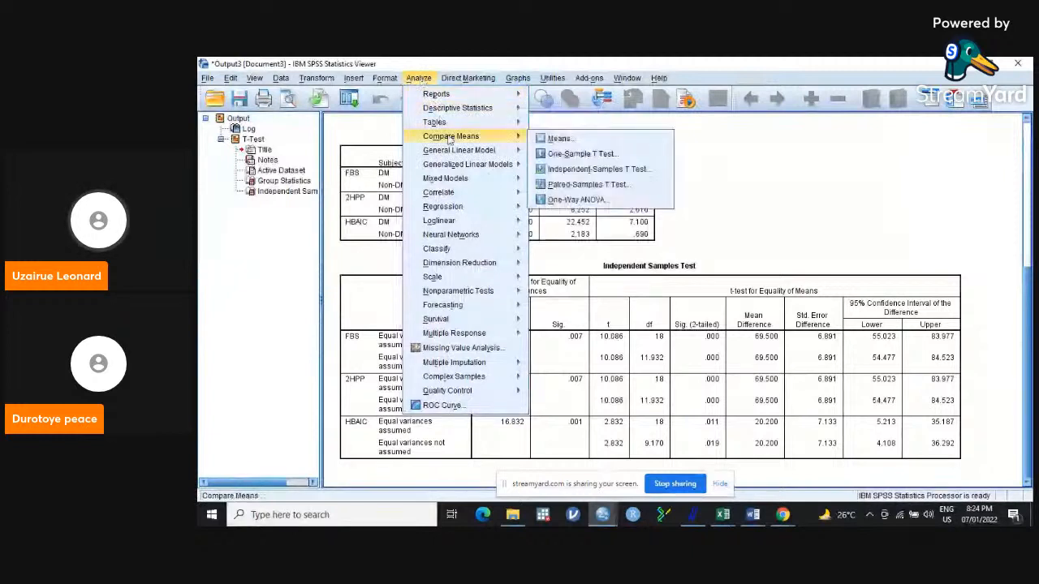
pyautogui.click(585, 168)
pyautogui.click(632, 316)
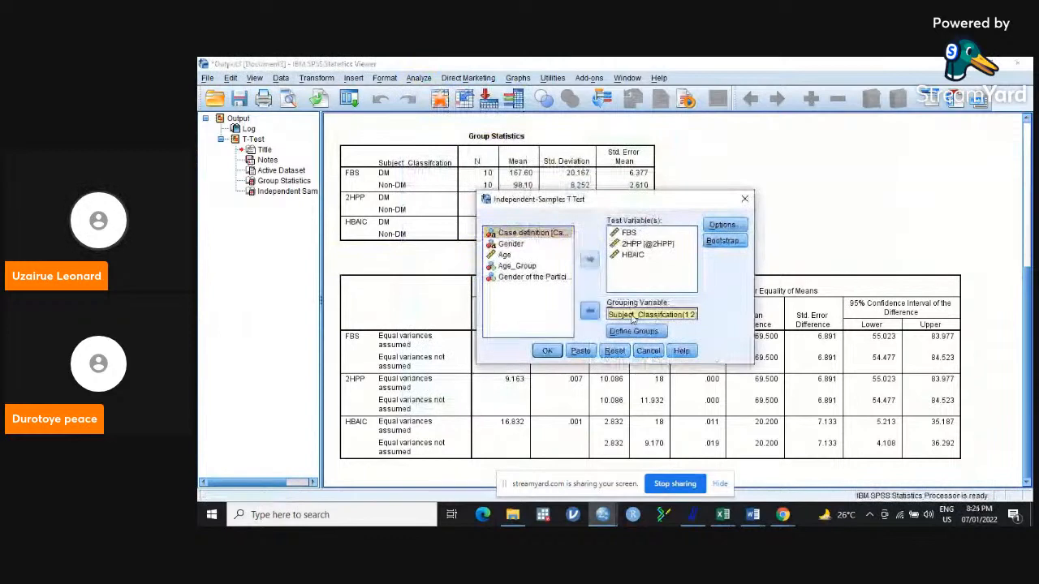
pyautogui.click(590, 311)
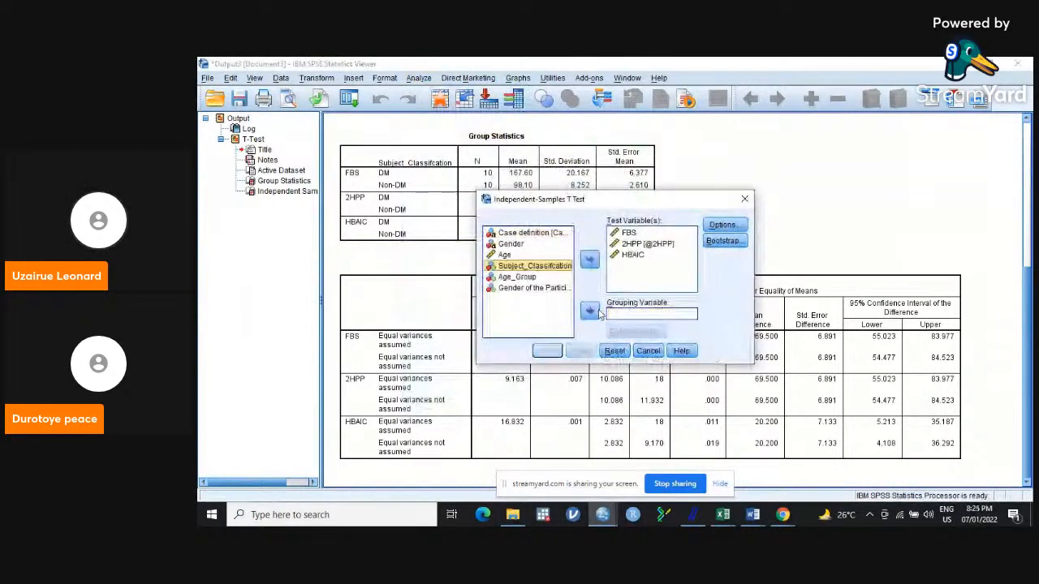
pyautogui.click(546, 288)
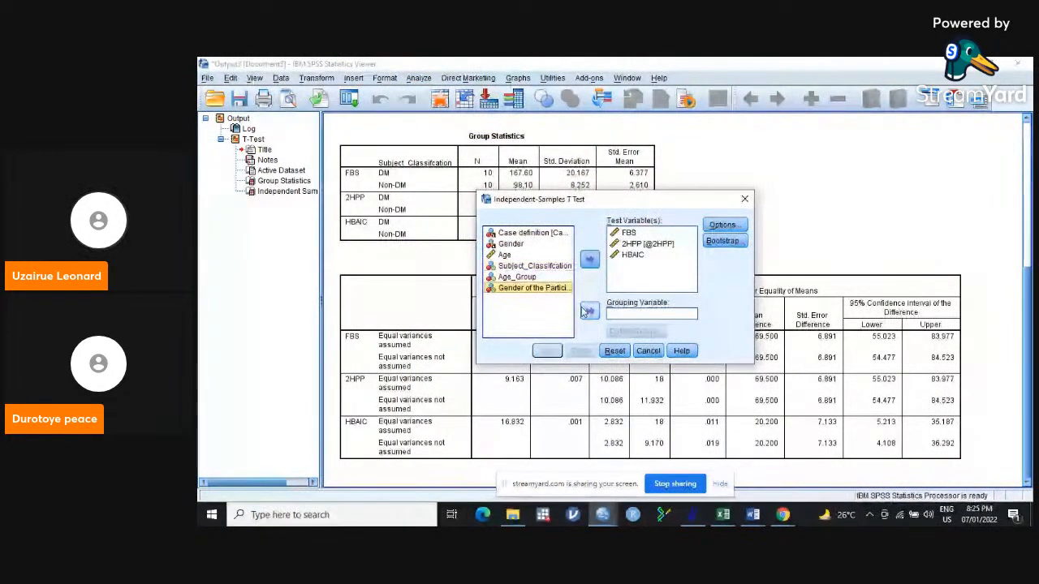
pyautogui.click(590, 311)
pyautogui.click(624, 333)
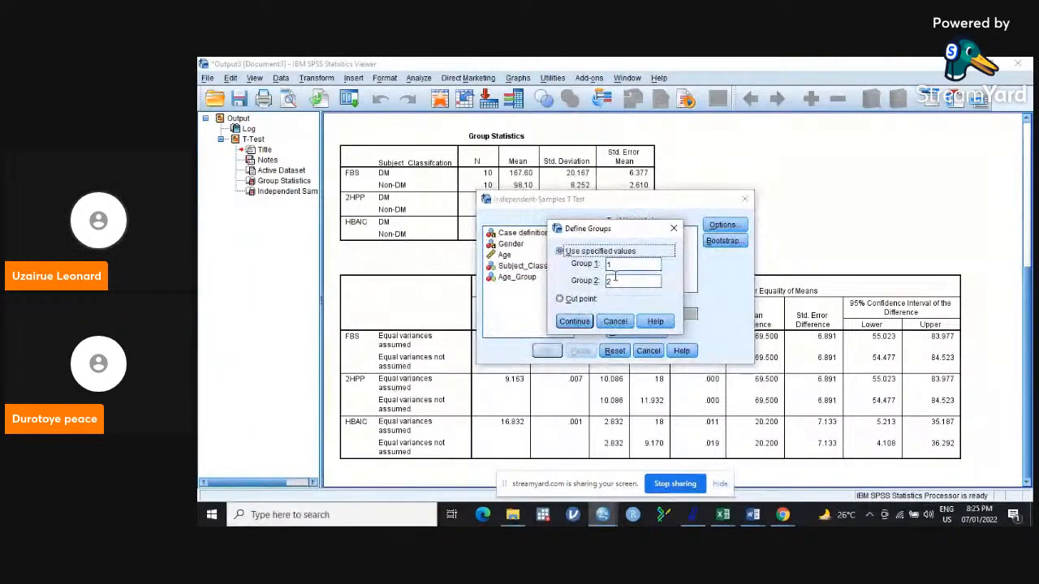
pyautogui.click(574, 323)
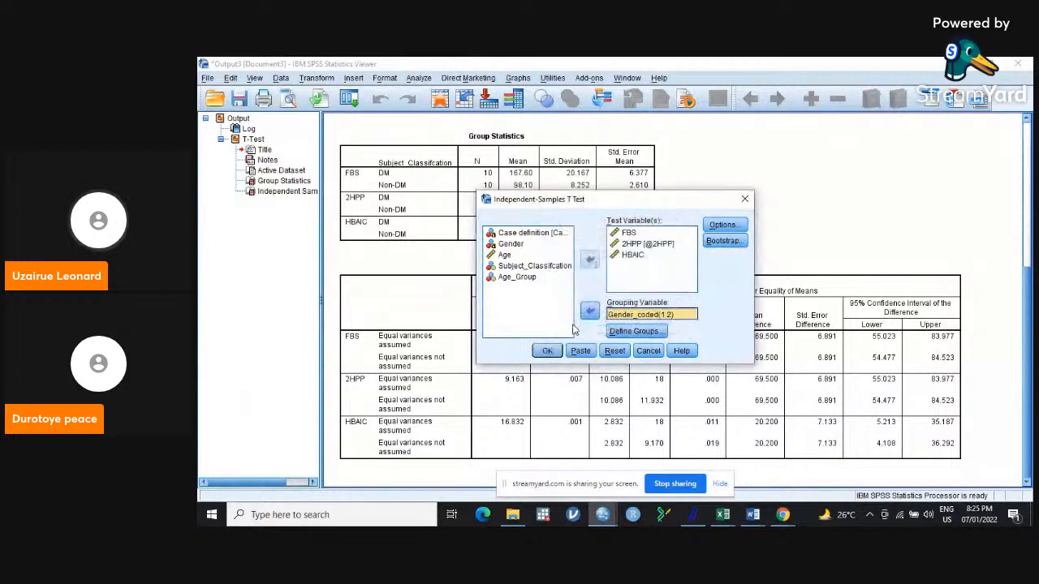
# Run the t test by Gender_coded with a 95% confidence interval and cases excluded analysis by analysis, and examine its output tables.
pyautogui.click(729, 225)
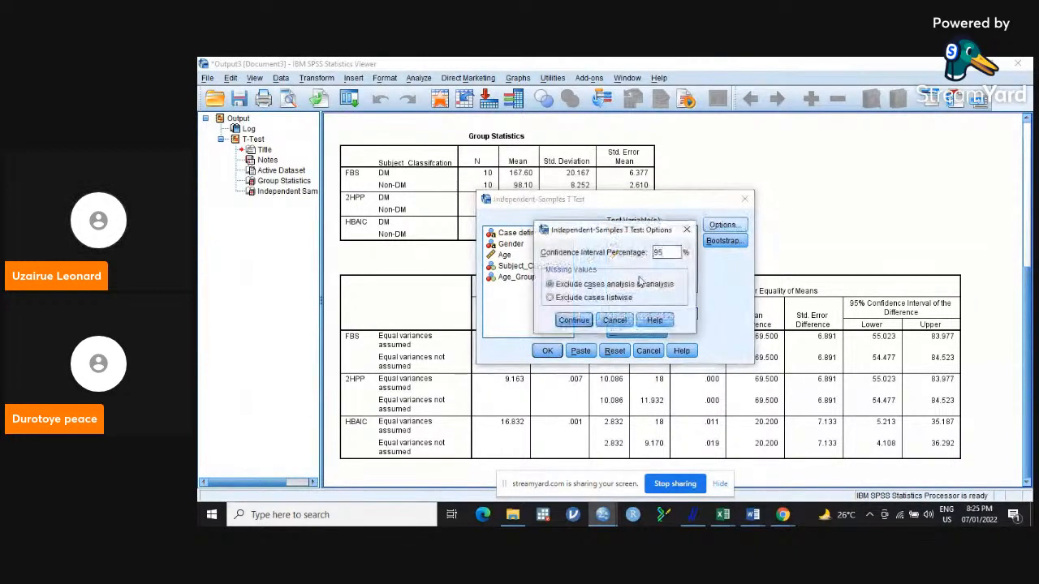
pyautogui.click(572, 321)
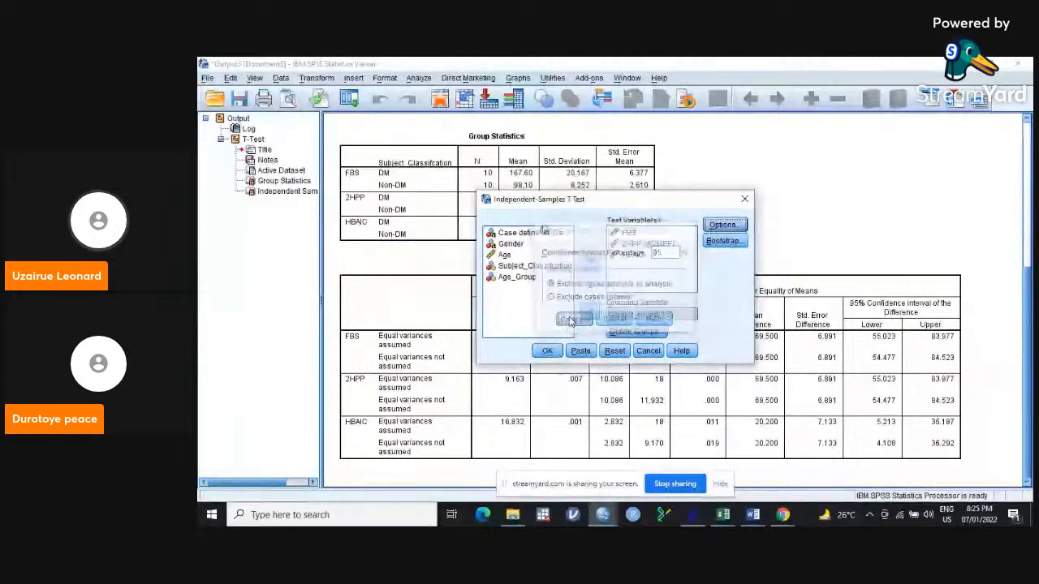
pyautogui.click(548, 350)
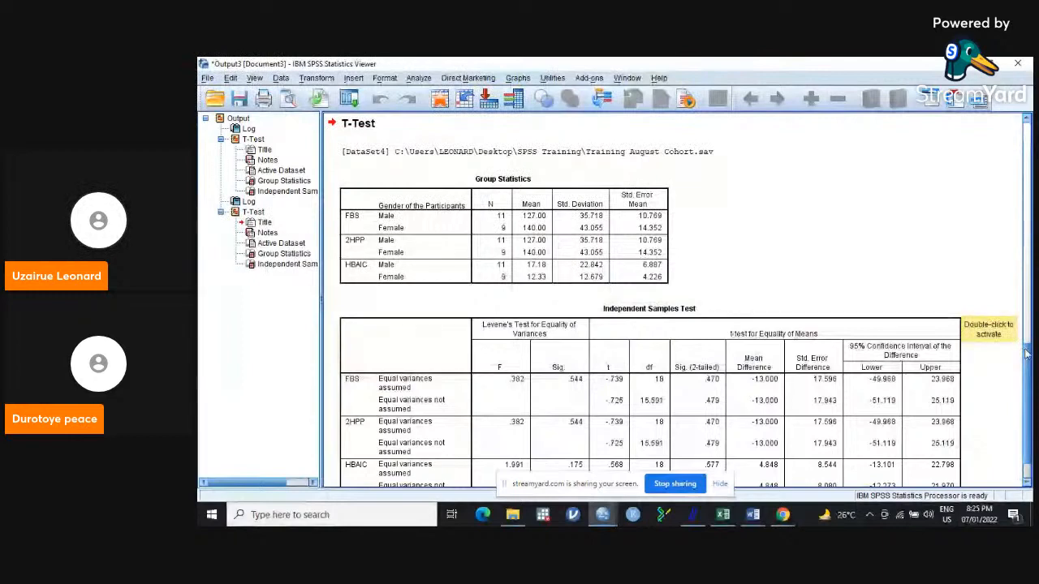
pyautogui.scroll(-3, 1026, 355)
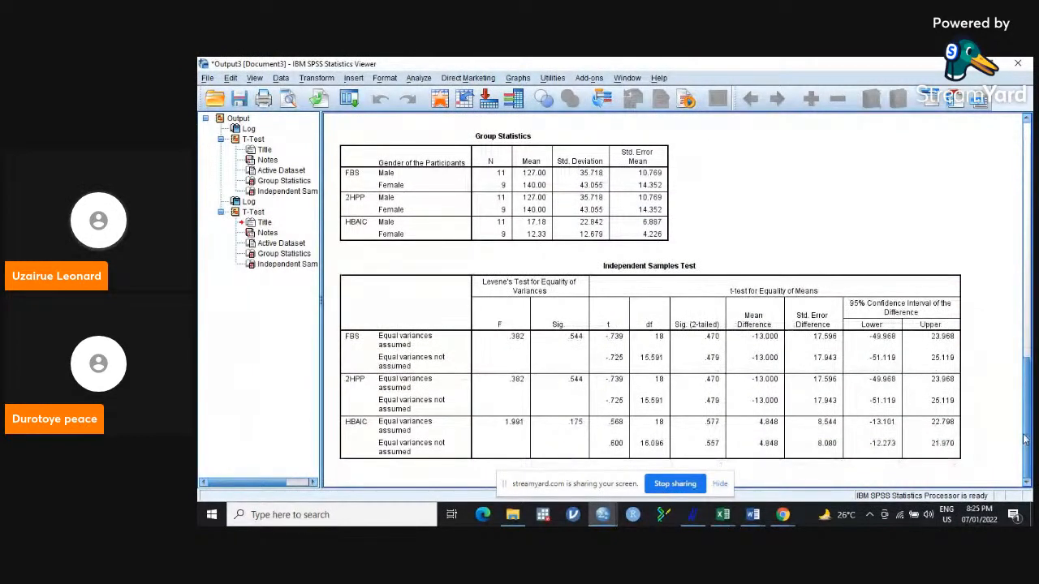
pyautogui.moveTo(1029, 436); pyautogui.dragTo(1030, 416)
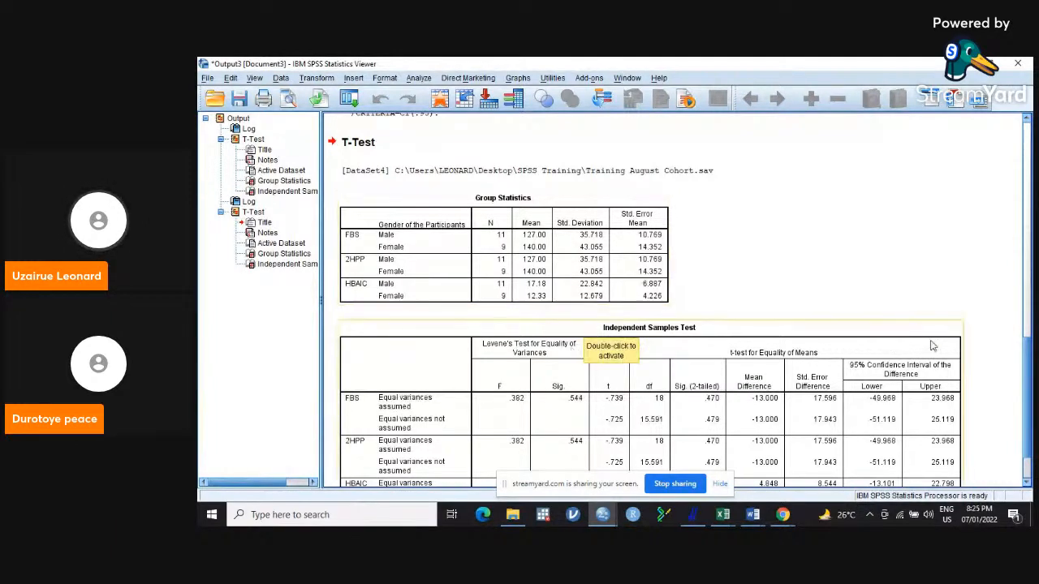
pyautogui.scroll(-2, 811, 340)
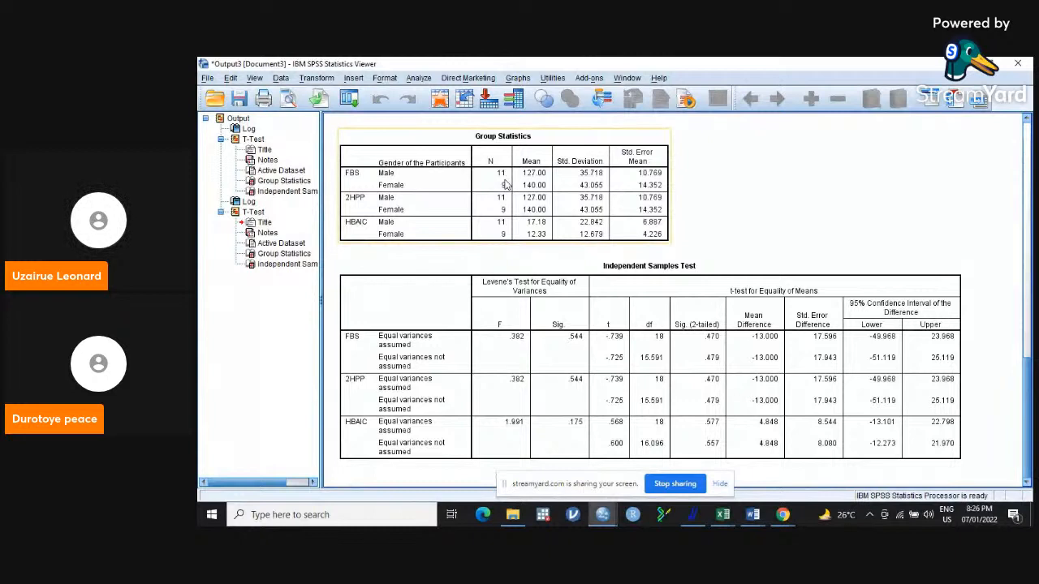
# Split the file with Compare groups based on Subject_Classifcation, sorting the file by the grouping variable.
pyautogui.click(280, 79)
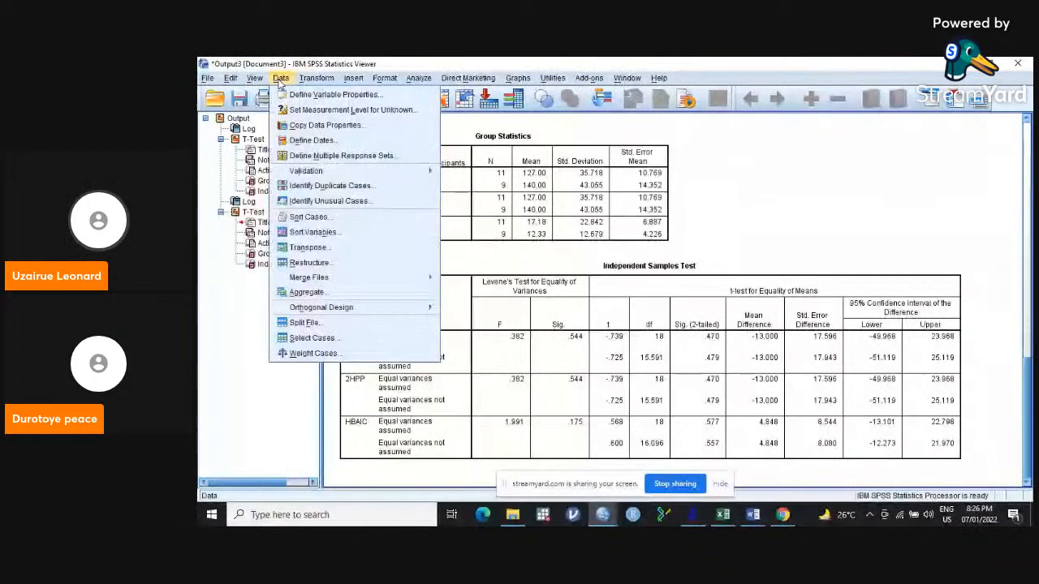
pyautogui.click(323, 328)
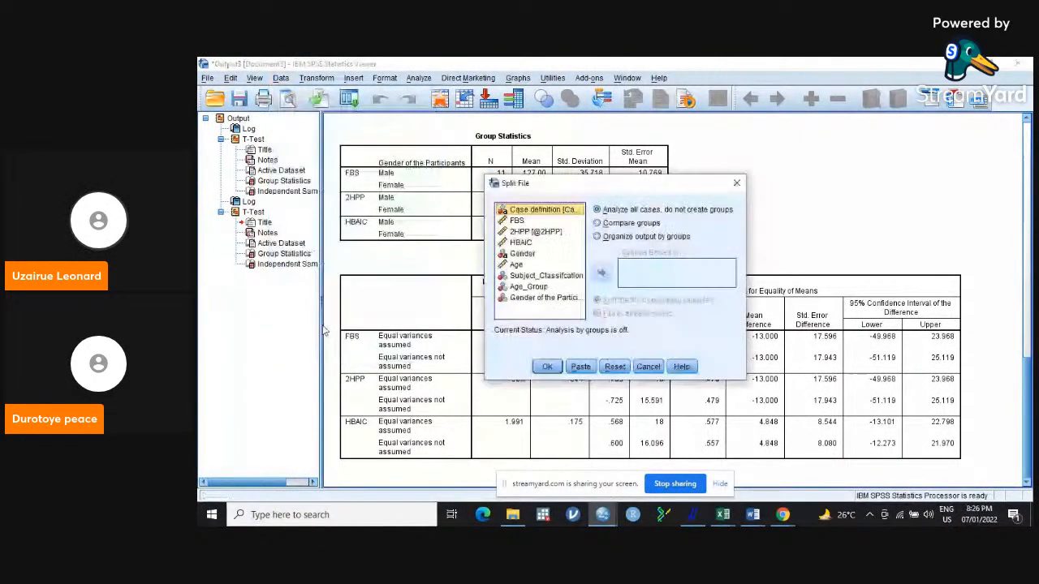
pyautogui.click(598, 223)
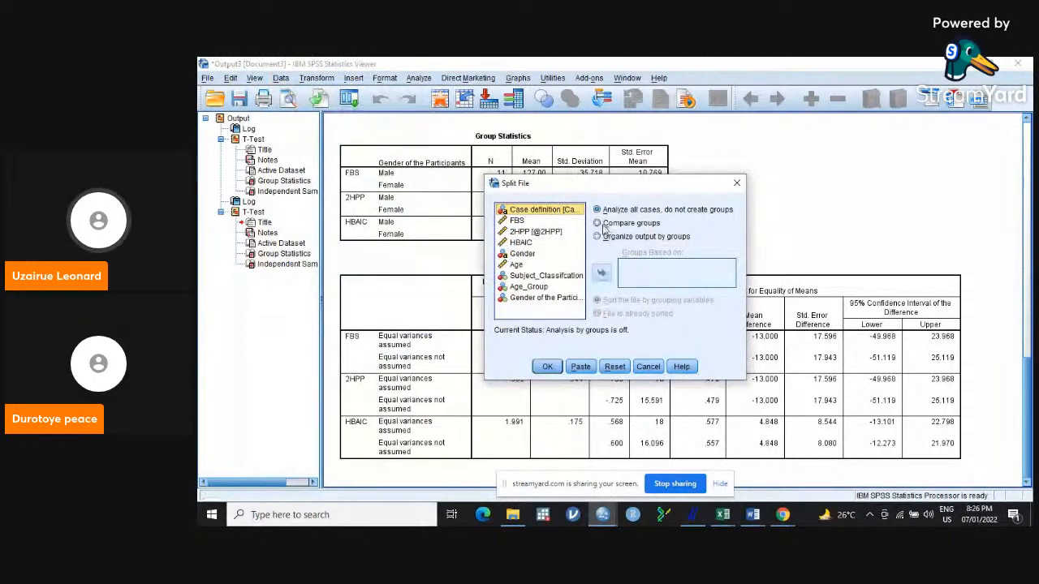
pyautogui.click(529, 286)
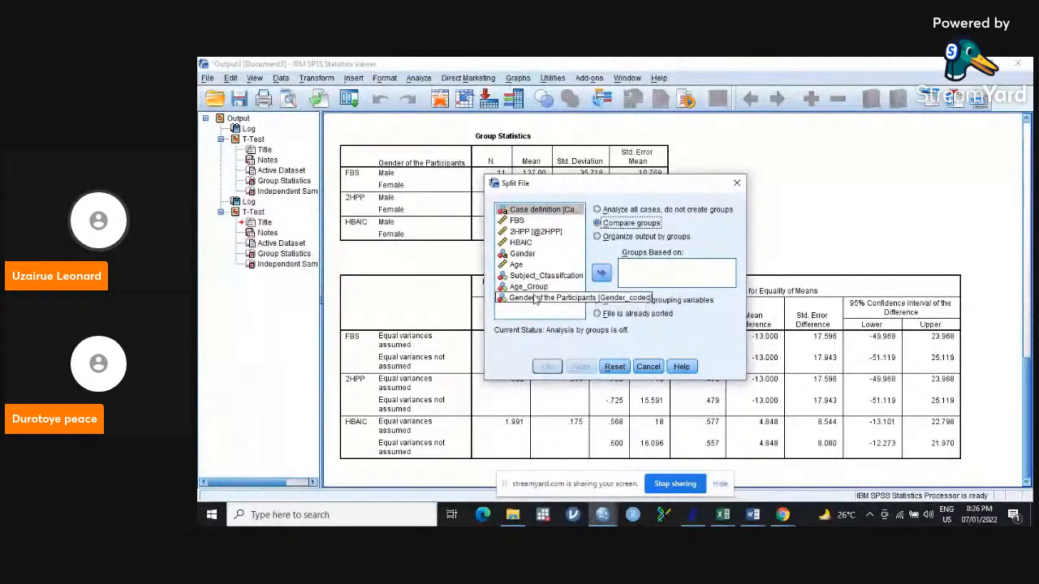
pyautogui.click(558, 277)
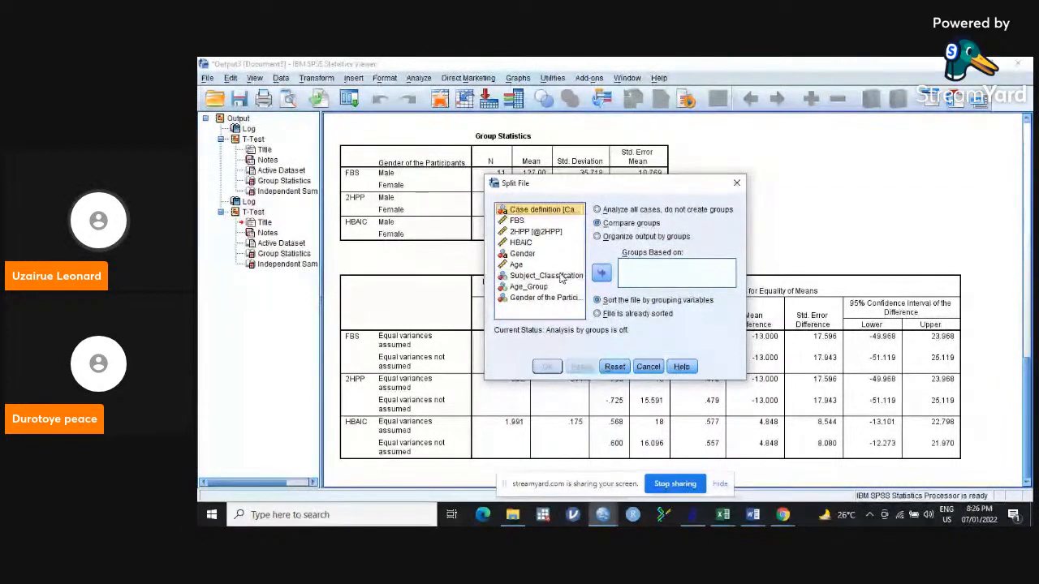
pyautogui.click(558, 277)
pyautogui.click(600, 272)
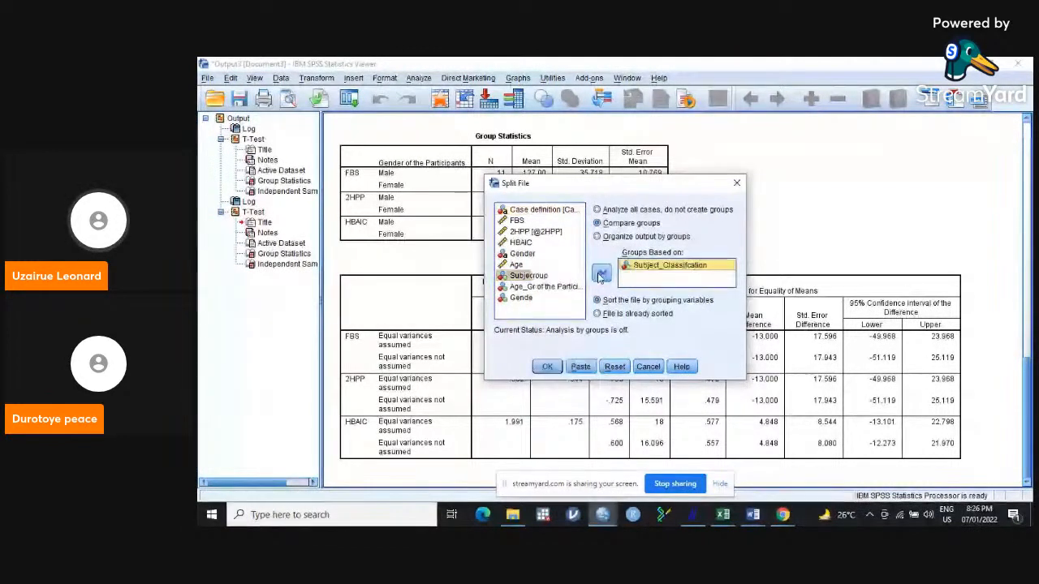
pyautogui.click(548, 366)
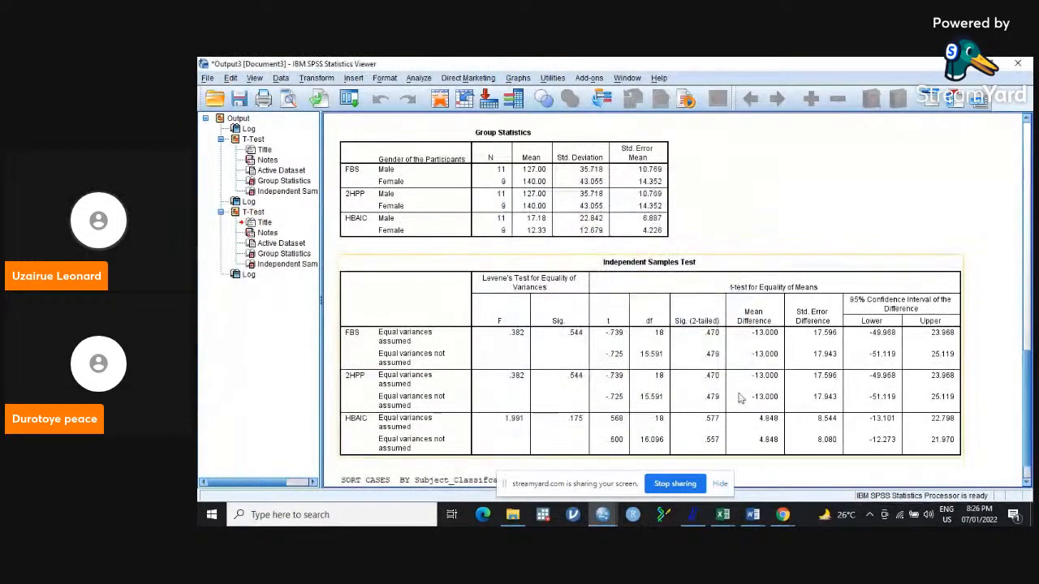
# Rerun the Independent-Samples T Test of FBS, 2HPP and HBAIC on the split file, grouped by Gender_coded(1 2).
pyautogui.click(419, 78)
pyautogui.moveTo(472, 136)
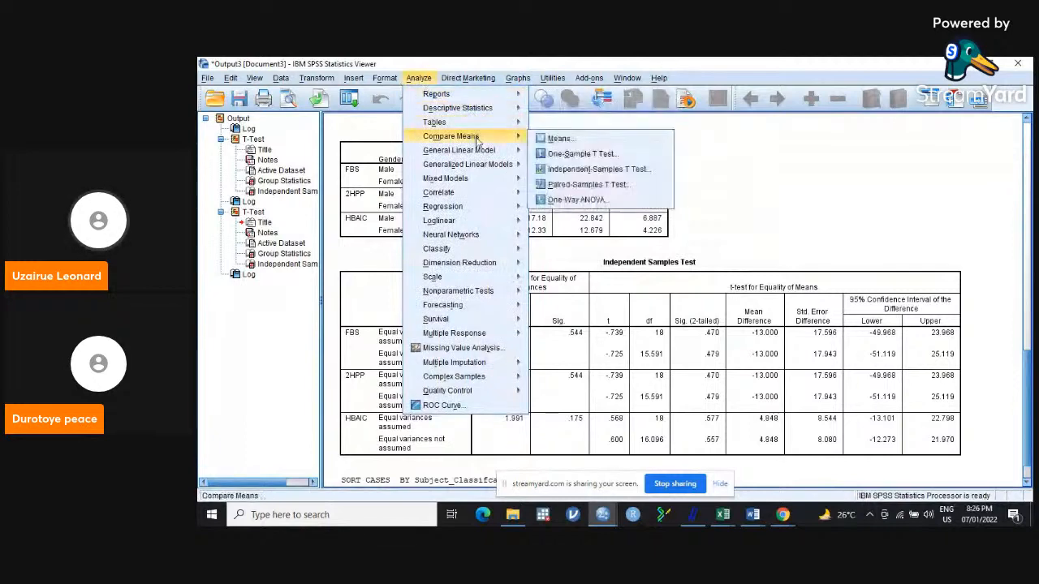
pyautogui.click(591, 170)
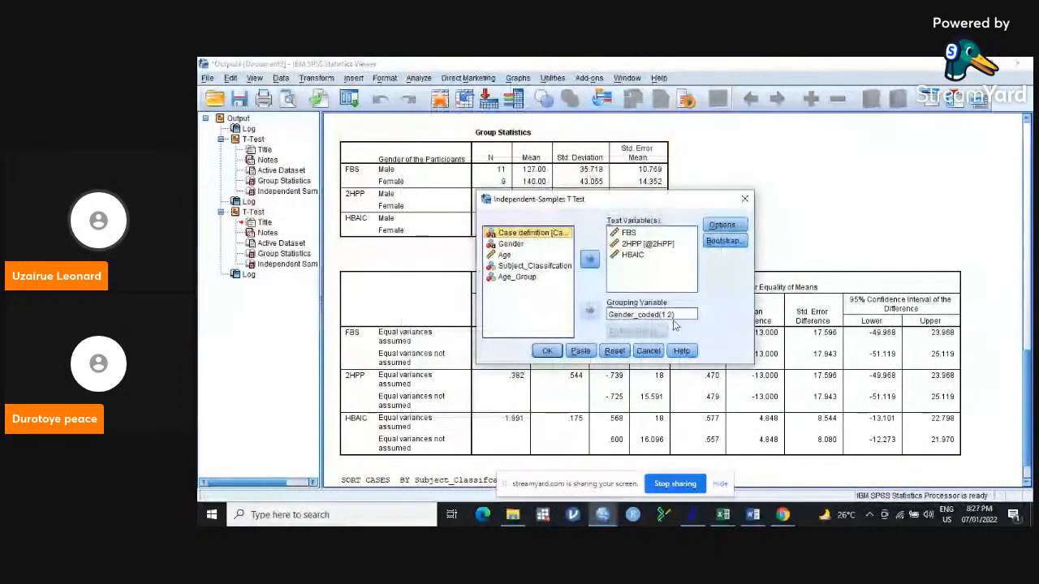
pyautogui.click(547, 352)
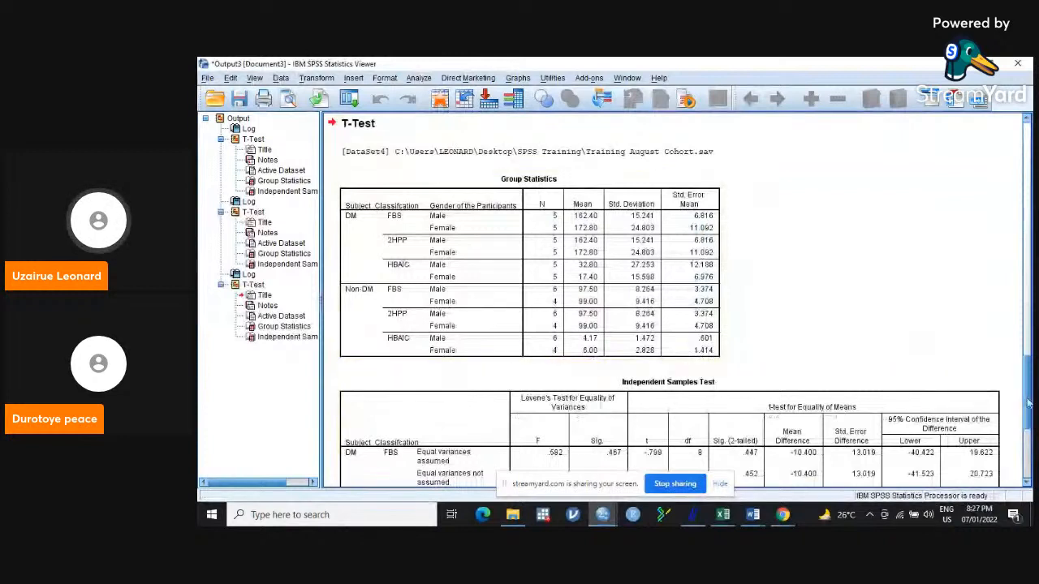
# Examine the Group Statistics and Independent Samples Test tables comparing genders within the DM and Non-DM groups.
pyautogui.moveTo(1028, 403); pyautogui.dragTo(1029, 415)
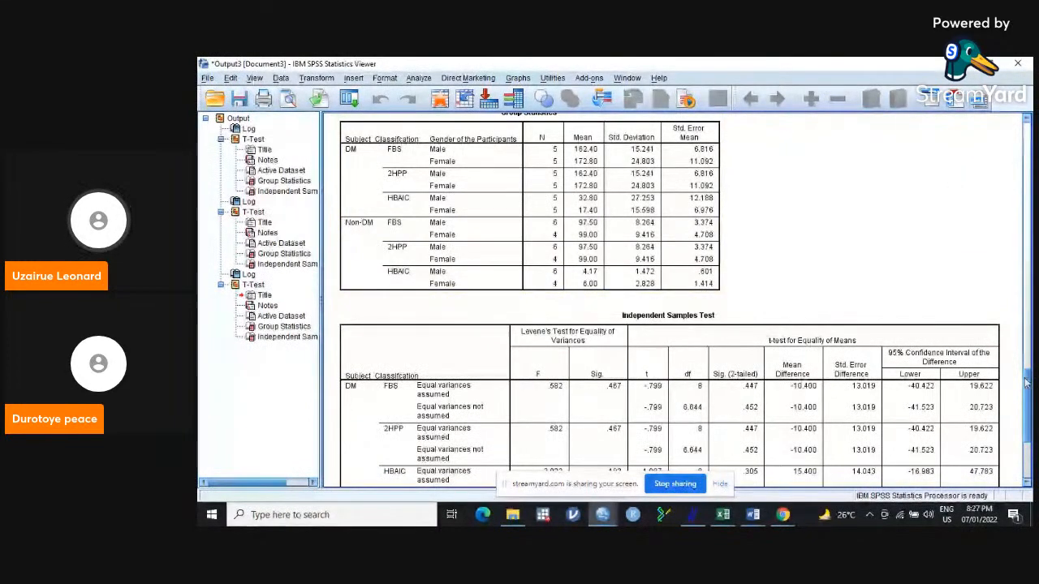
pyautogui.moveTo(1027, 384)
pyautogui.mouseDown()
pyautogui.moveTo(1029, 393)
pyautogui.moveTo(1028, 373)
pyautogui.mouseUp()
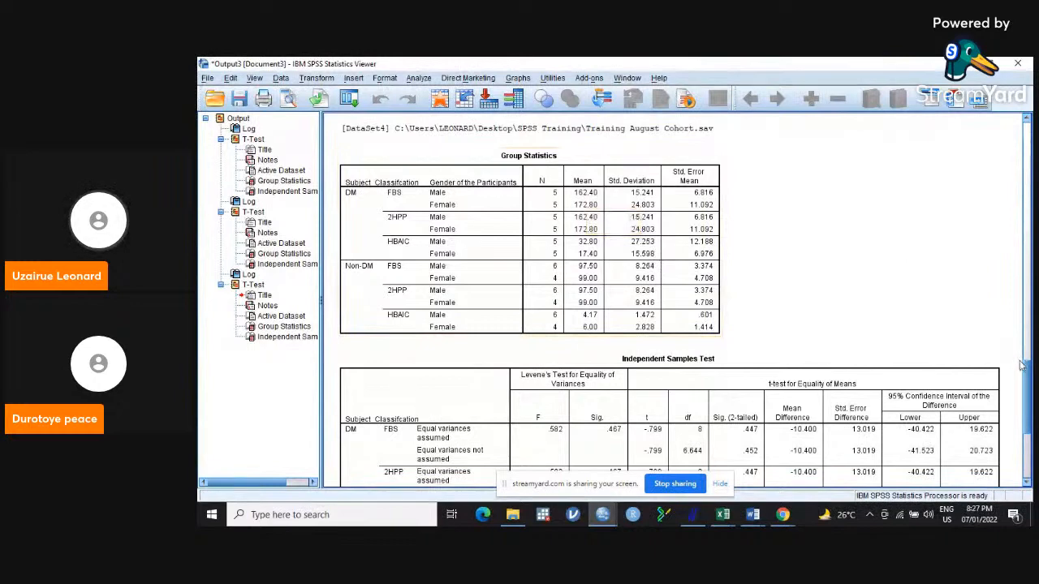
pyautogui.moveTo(1026, 370)
pyautogui.mouseDown()
pyautogui.moveTo(1027, 404)
pyautogui.moveTo(1026, 378)
pyautogui.mouseUp()
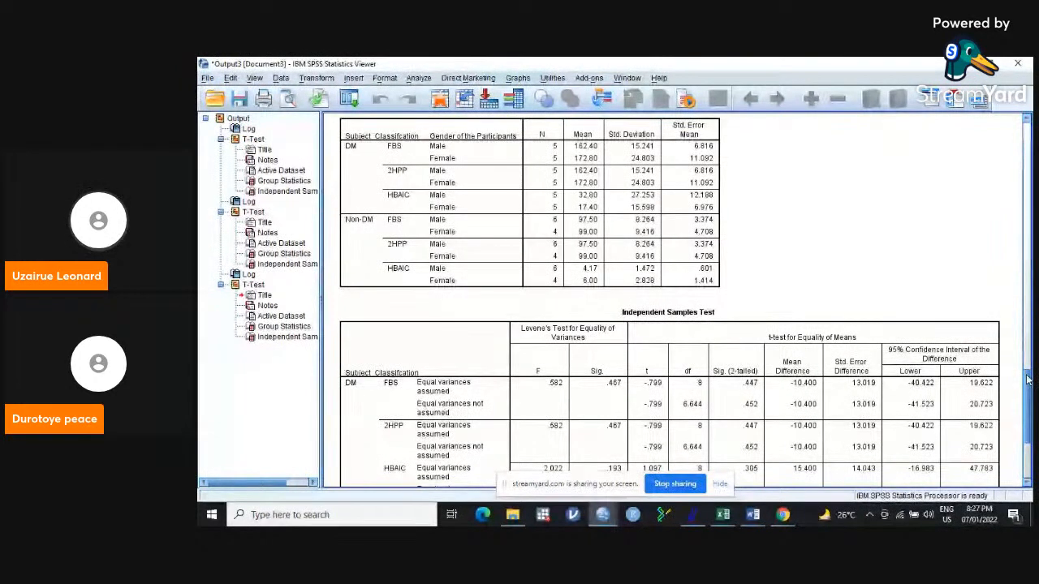
pyautogui.moveTo(1027, 379); pyautogui.dragTo(1026, 401)
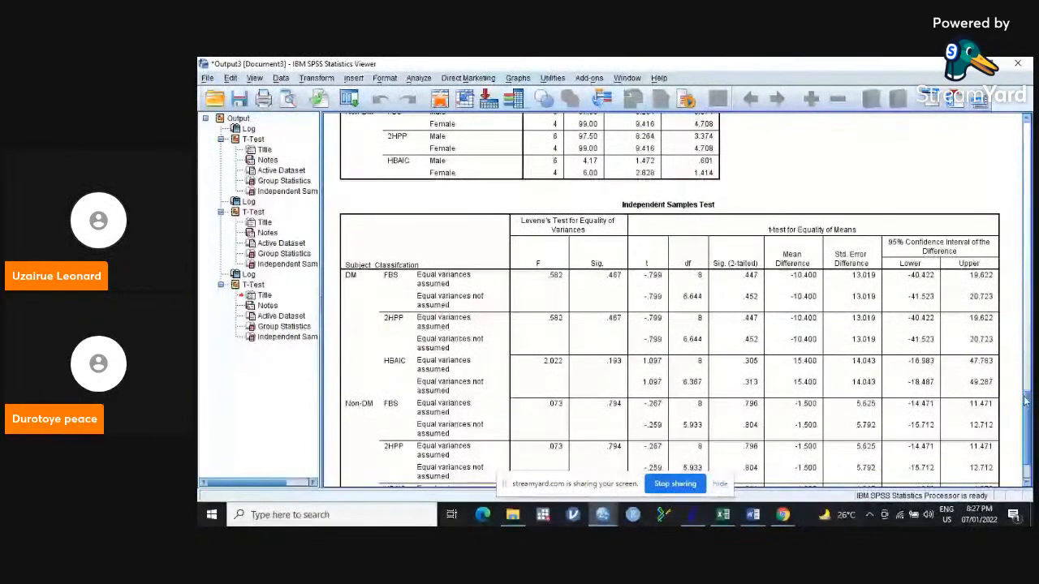
pyautogui.moveTo(1026, 401); pyautogui.dragTo(1026, 427)
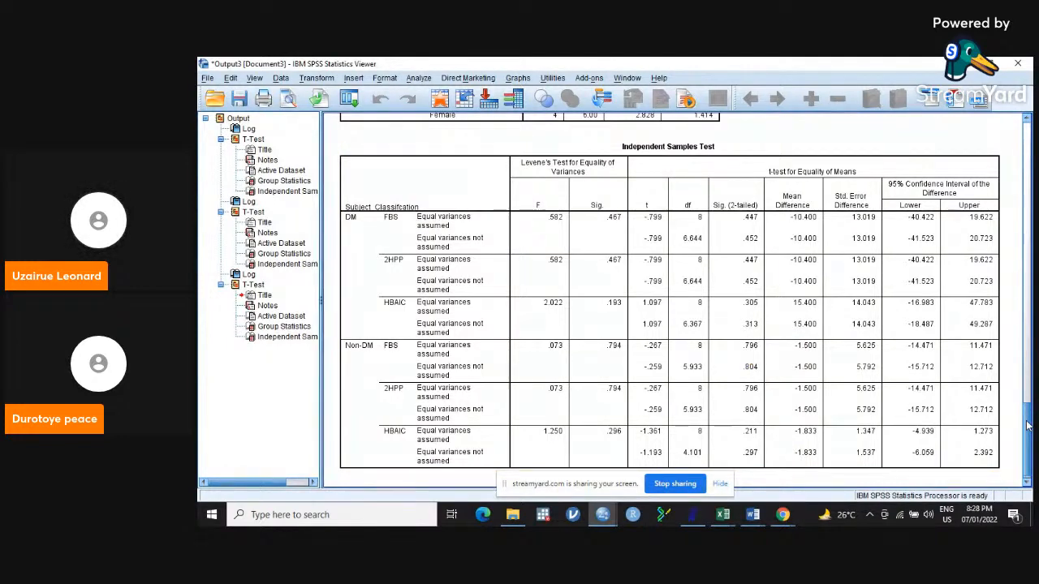
pyautogui.scroll(1, 1017, 385)
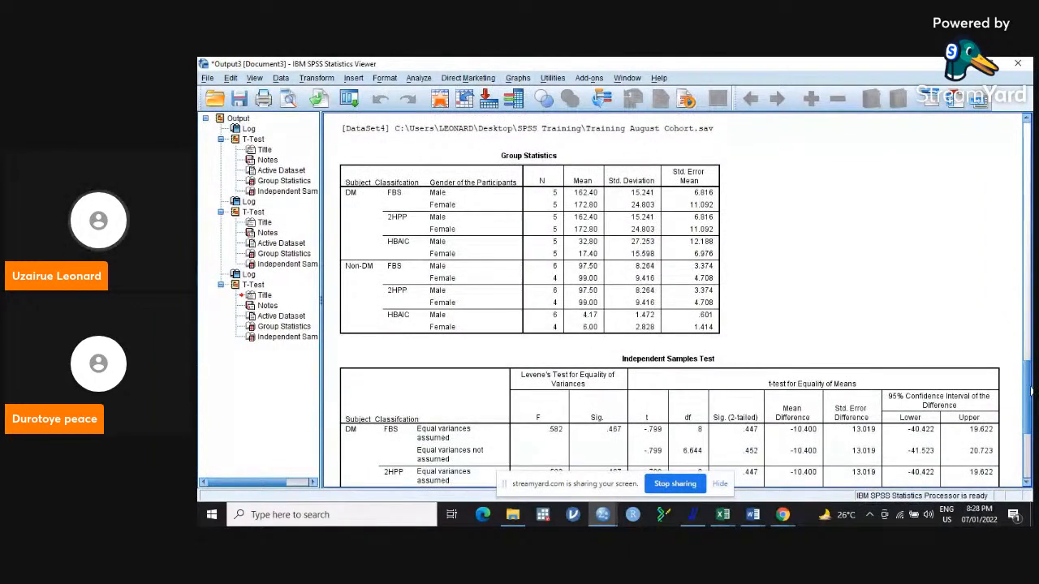
pyautogui.click(614, 235)
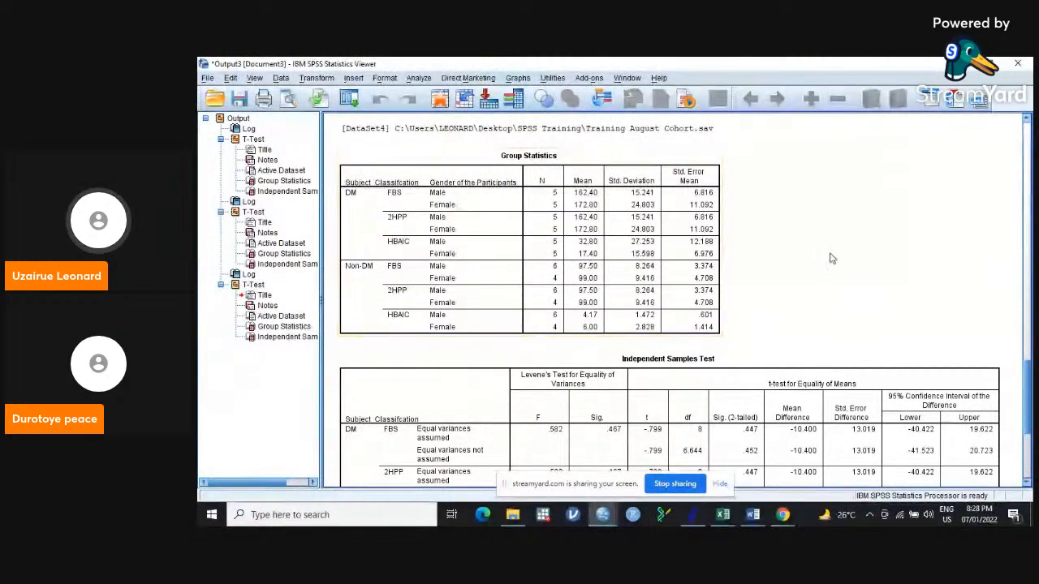
pyautogui.scroll(-1, 1028, 385)
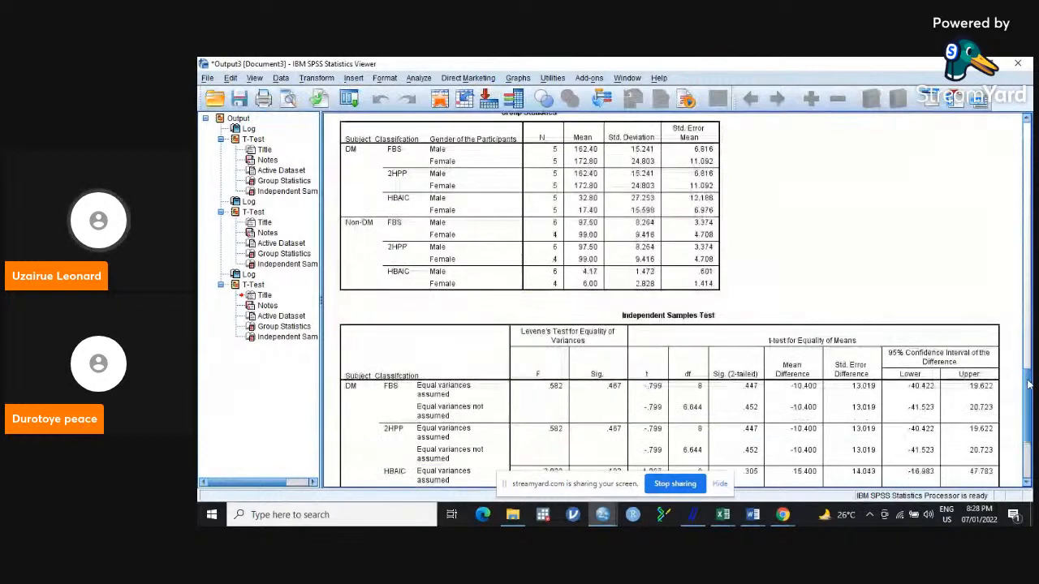
pyautogui.scroll(-2, 1029, 385)
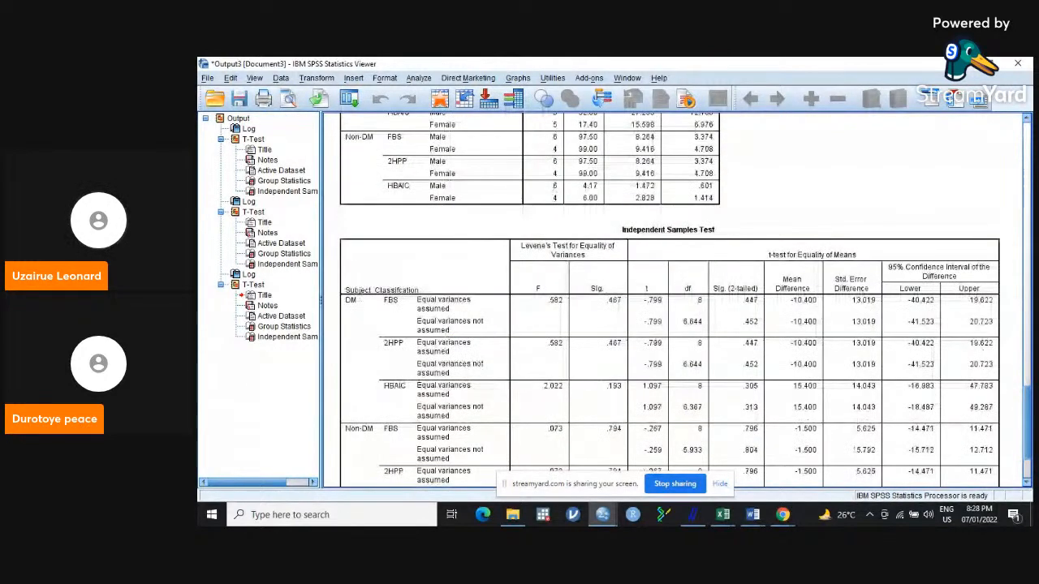
# Minimize the SPSS windows to reach the StreamYard studio and add the waiting participants to the broadcast.
pyautogui.click(961, 63)
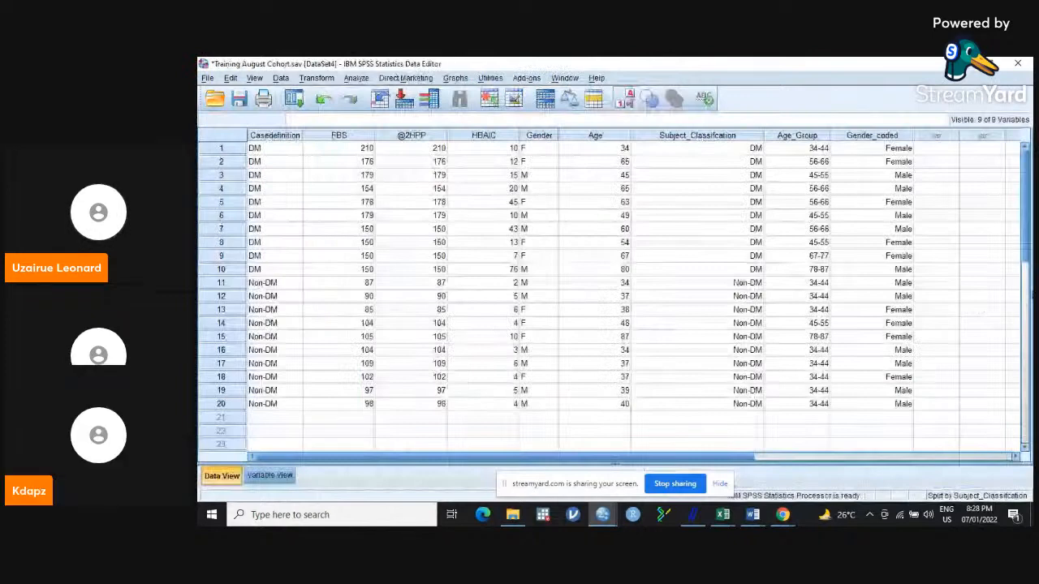
pyautogui.click(961, 63)
pyautogui.click(585, 424)
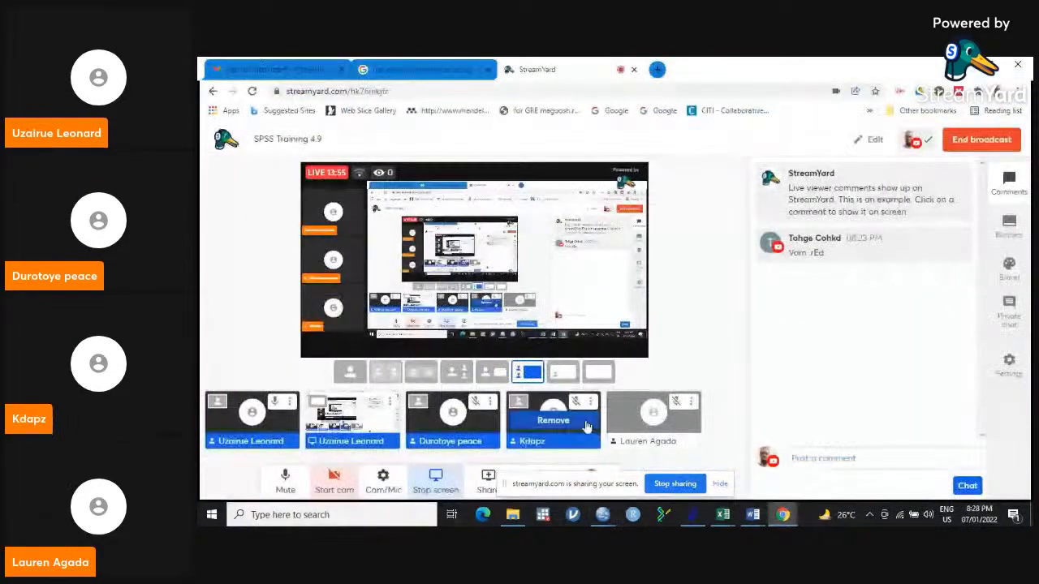
pyautogui.click(645, 420)
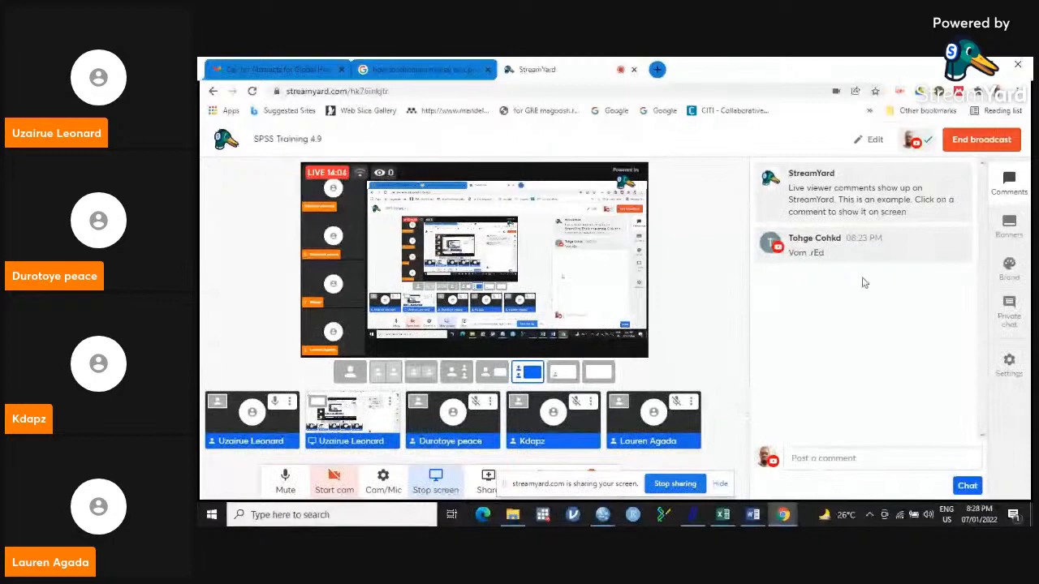
pyautogui.moveTo(852, 248)
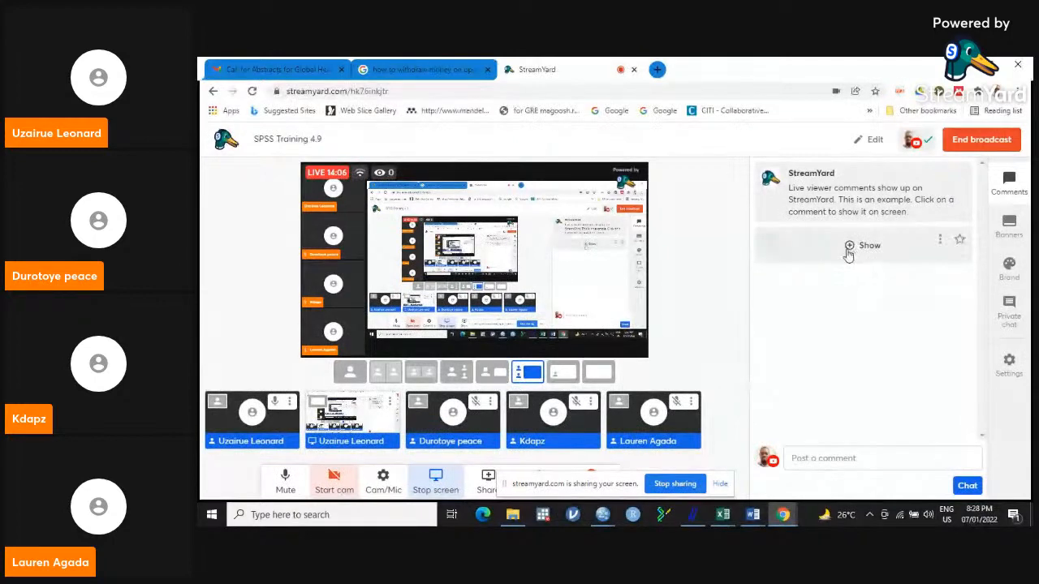
pyautogui.moveTo(938, 244)
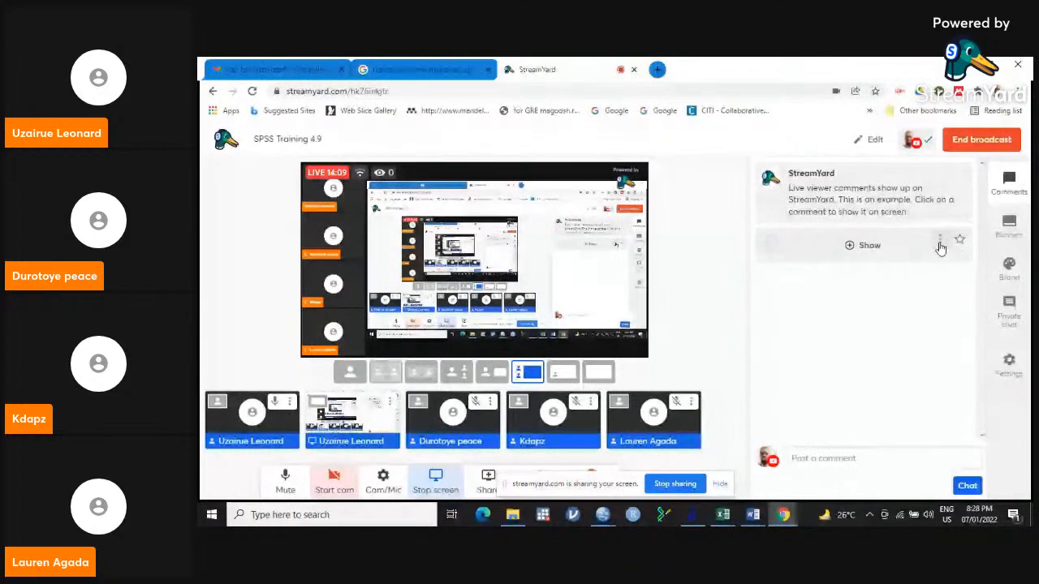
pyautogui.click(940, 242)
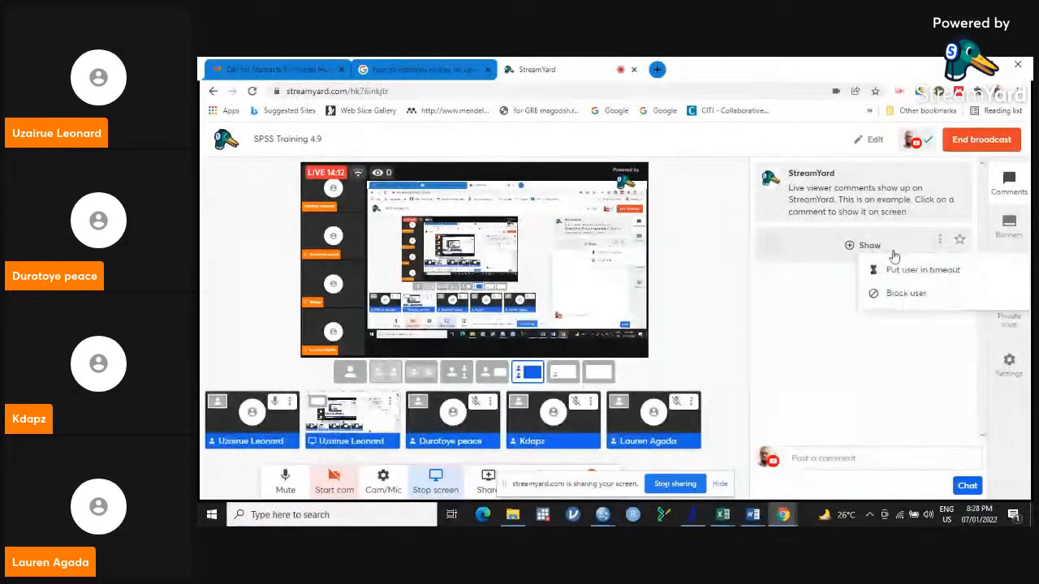
pyautogui.click(836, 277)
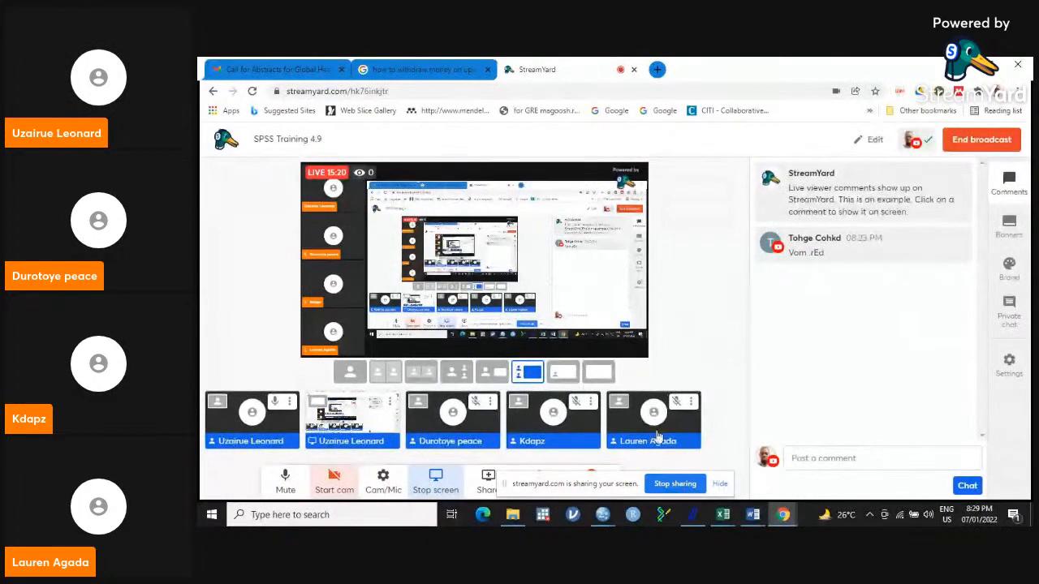
# Switch back to SPSS and bring up the Training data coded.sav dataset.
pyautogui.moveTo(602, 516)
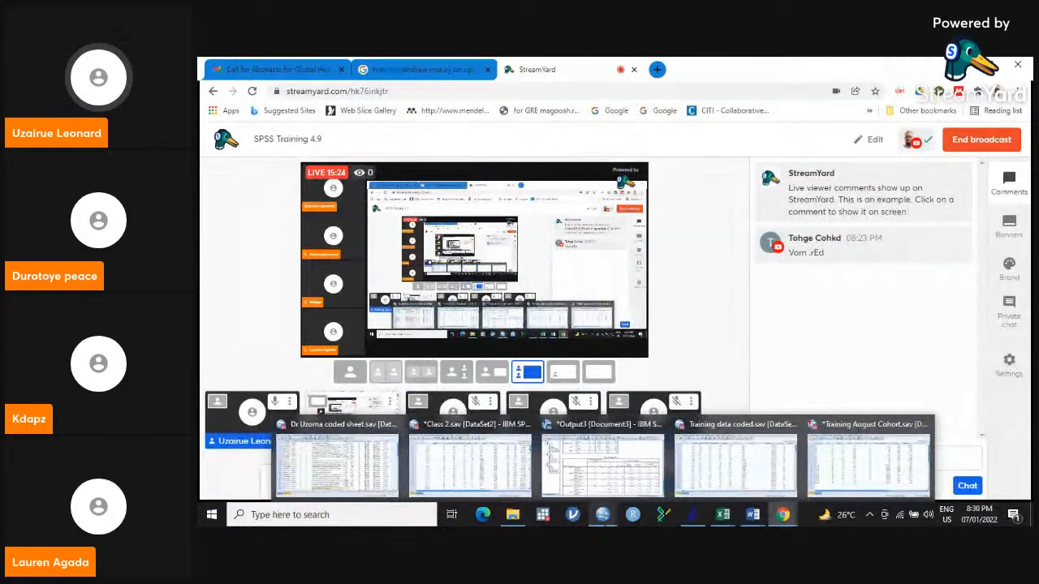
pyautogui.moveTo(483, 474)
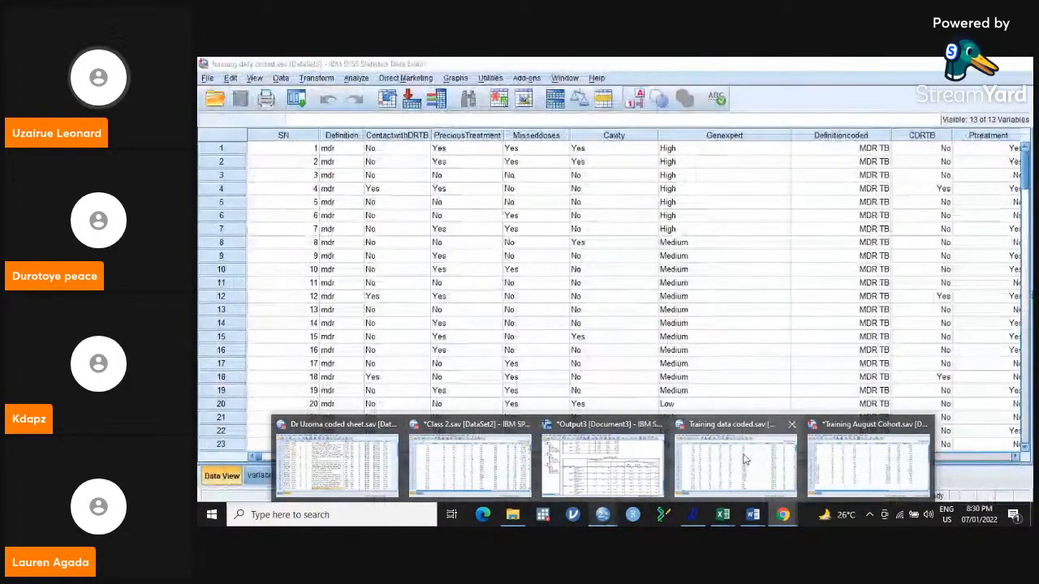
pyautogui.click(742, 460)
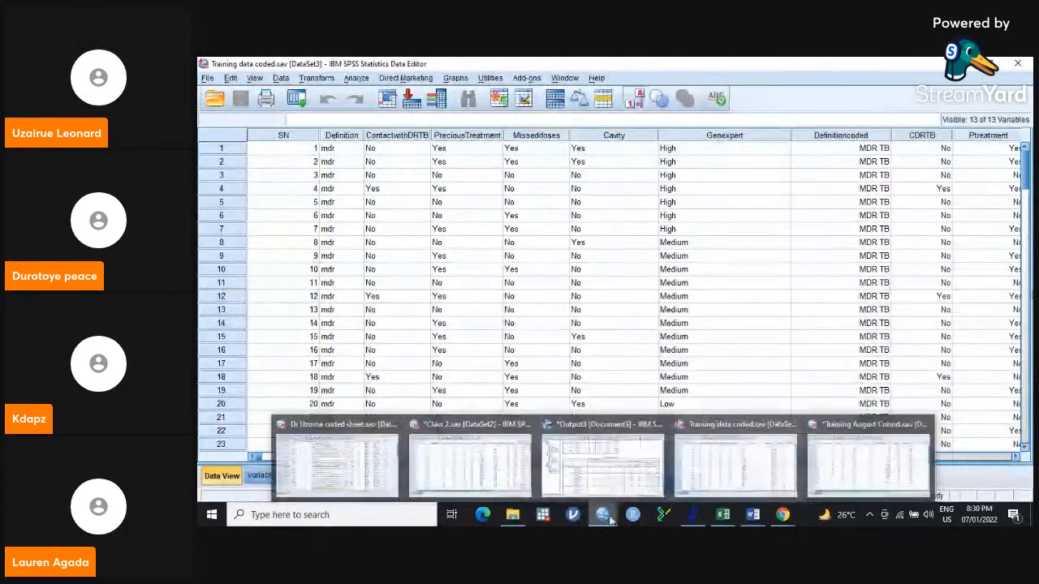
# Bring up the Training August Cohort.sav dataset.
pyautogui.click(875, 459)
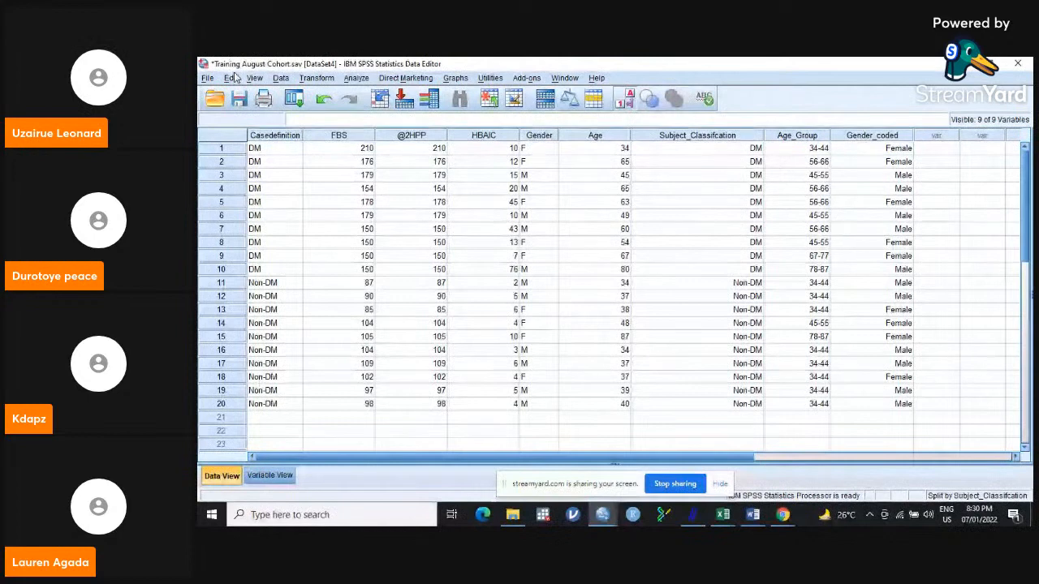
pyautogui.click(286, 79)
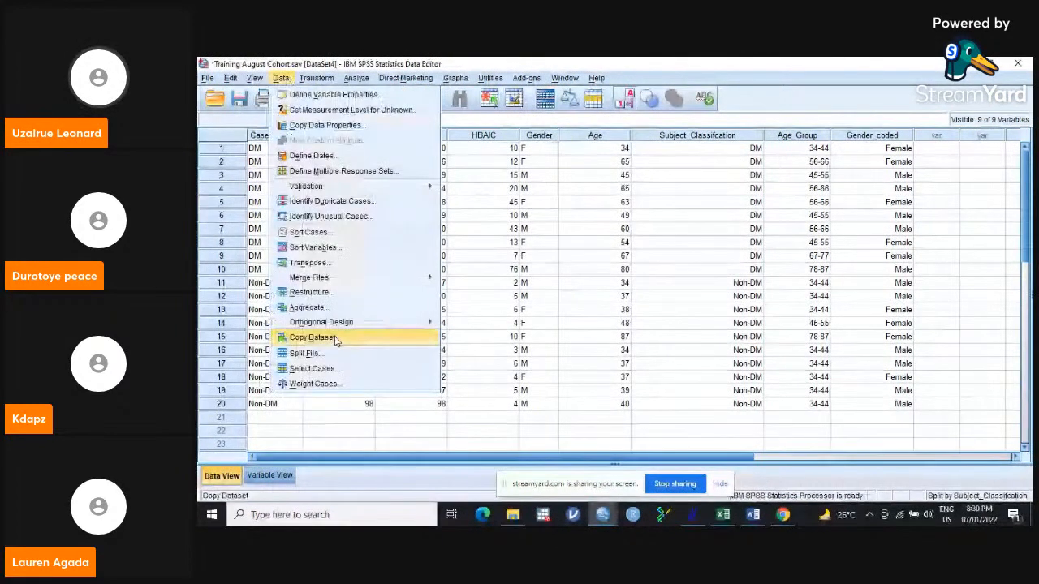
pyautogui.click(317, 369)
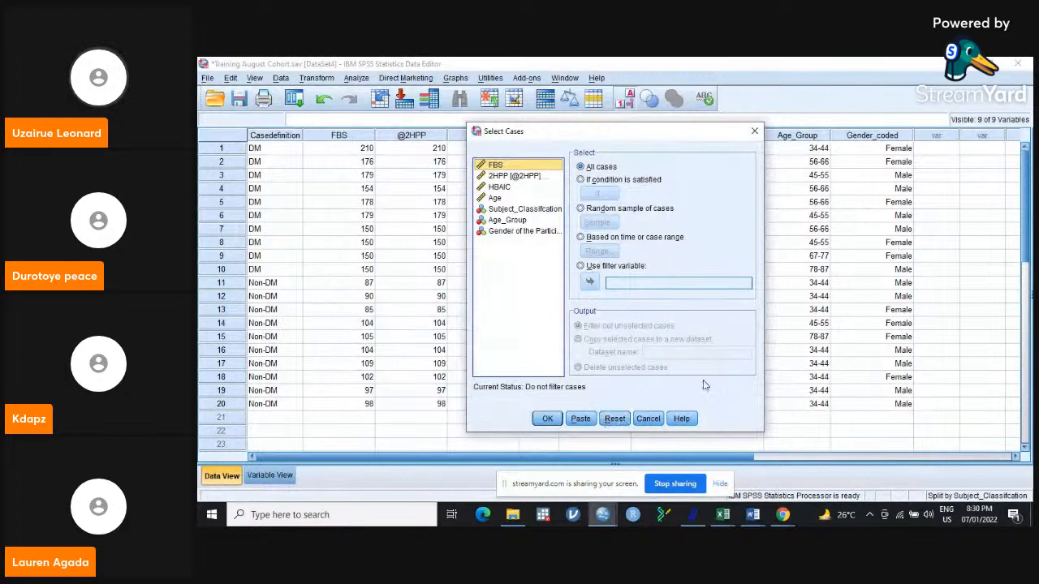
pyautogui.click(754, 131)
# Reset Split File so all cases are analyzed without creating groups, and return to the data sheet.
pyautogui.click(280, 78)
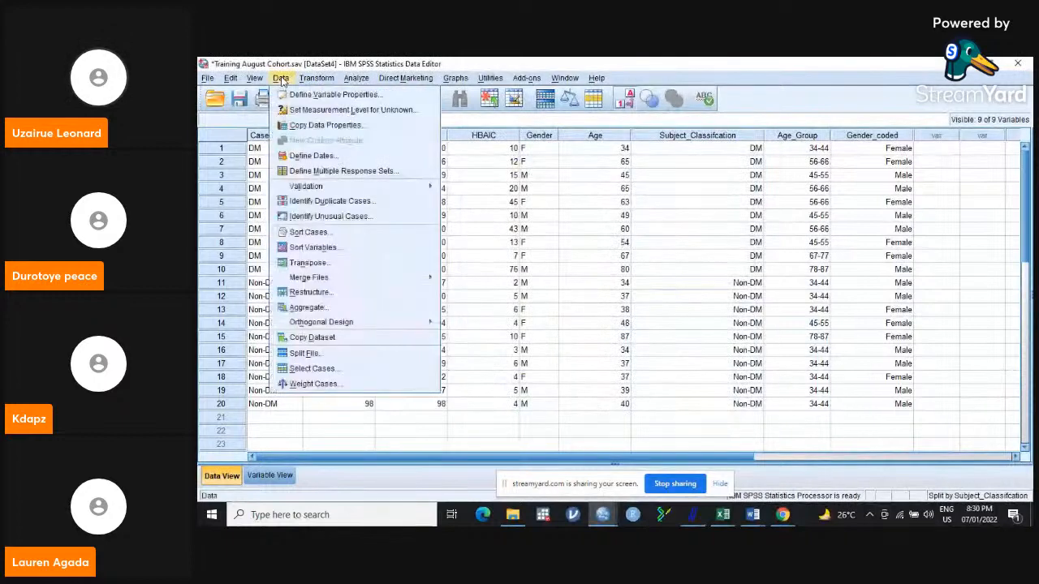
pyautogui.click(321, 355)
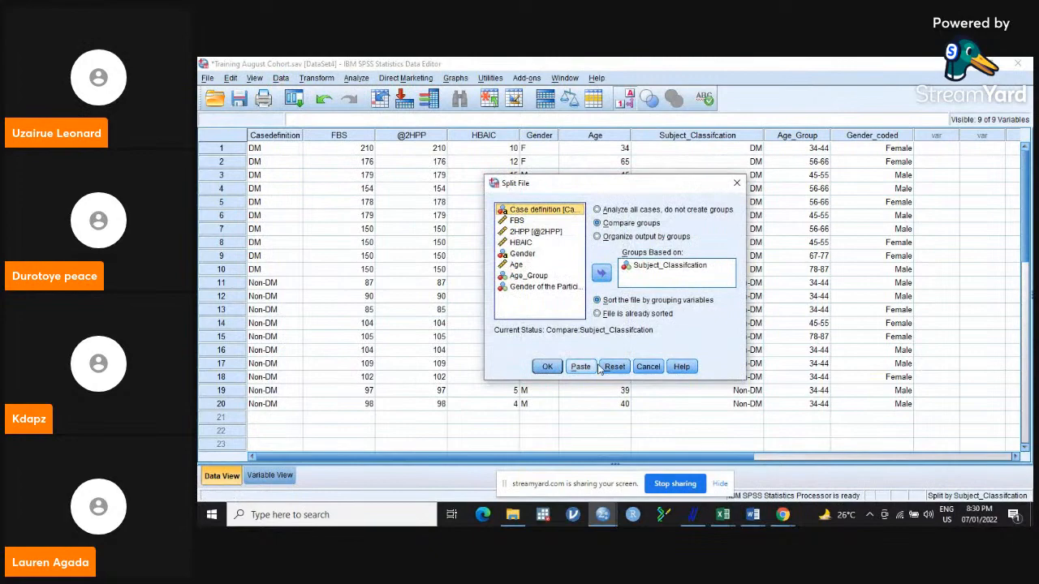
pyautogui.click(615, 367)
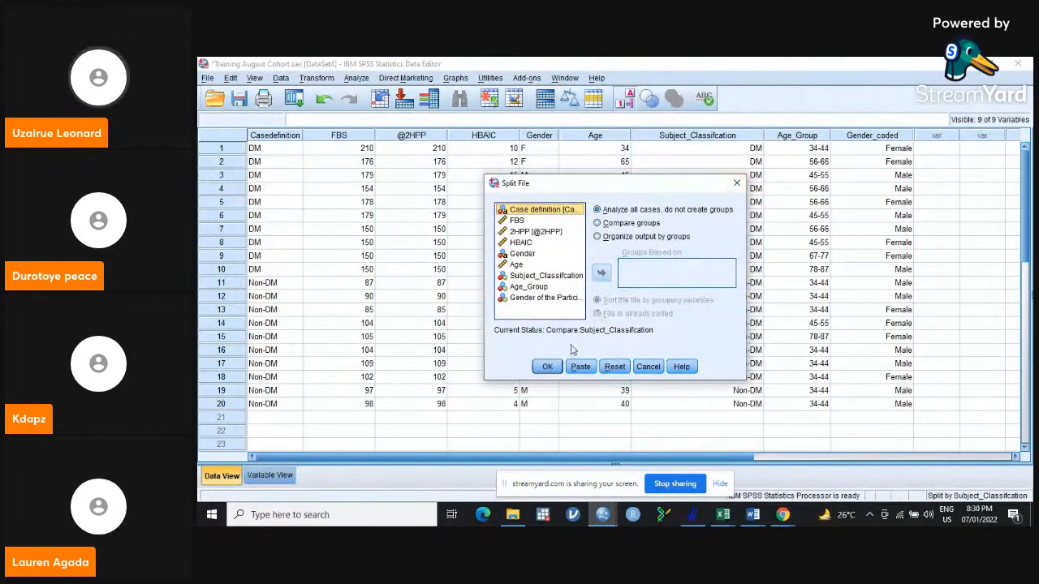
pyautogui.click(558, 367)
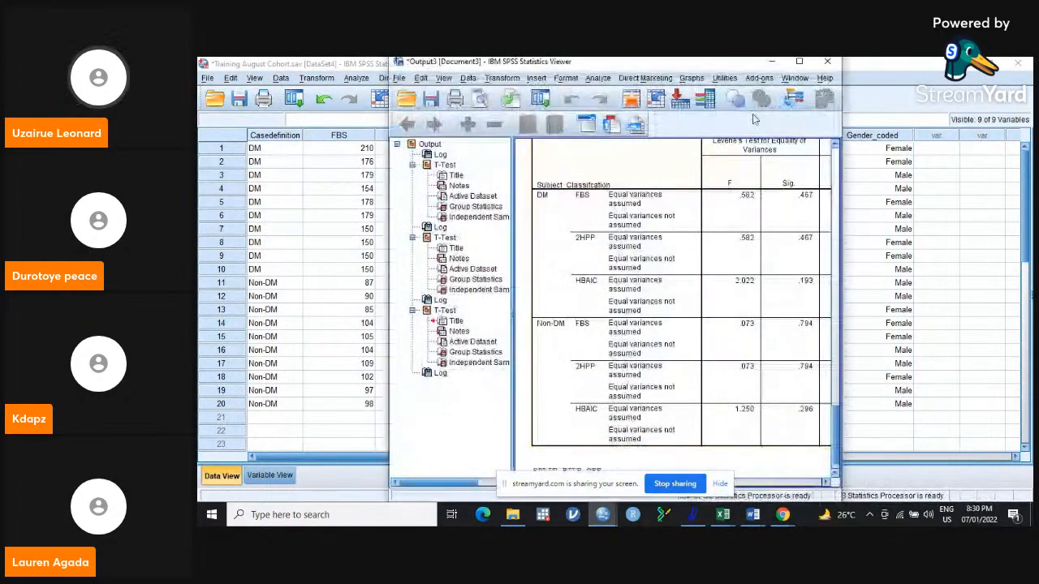
pyautogui.click(771, 63)
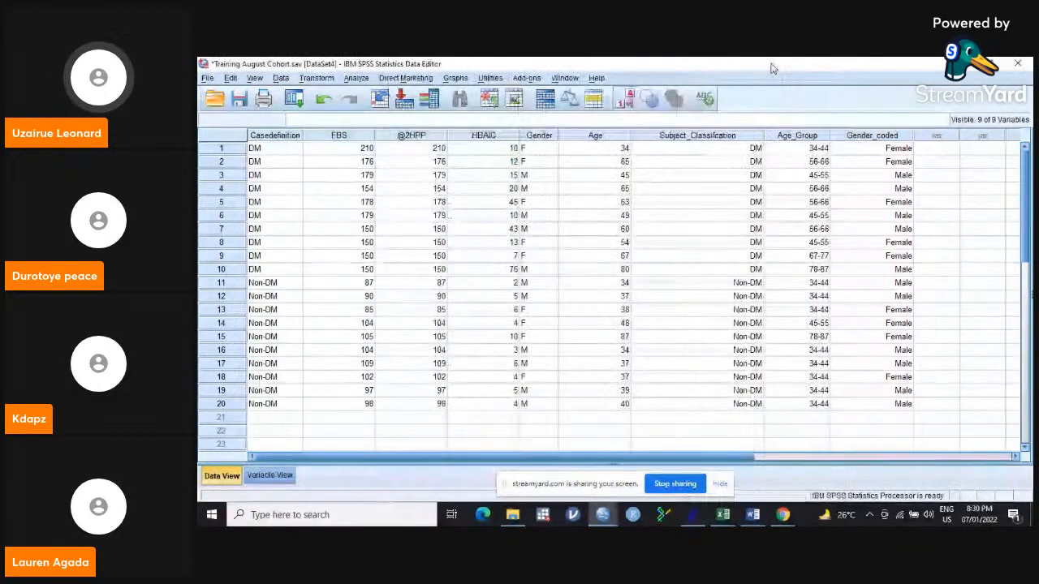
# Set up a One-Way ANOVA with FBS, 2HPP and HBAIC as dependent variables and Age_Group as the factor.
pyautogui.click(356, 78)
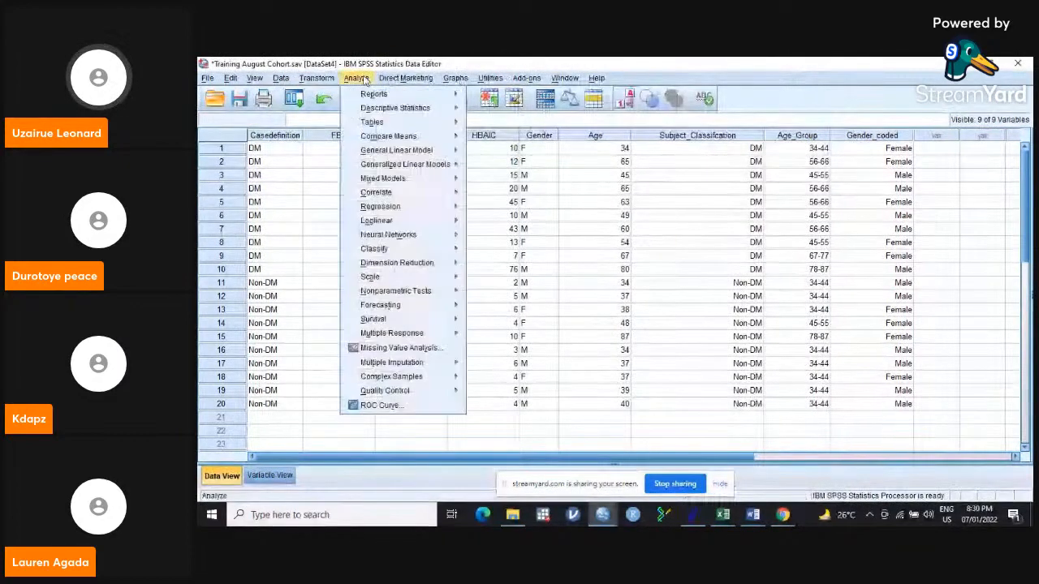
pyautogui.moveTo(414, 138)
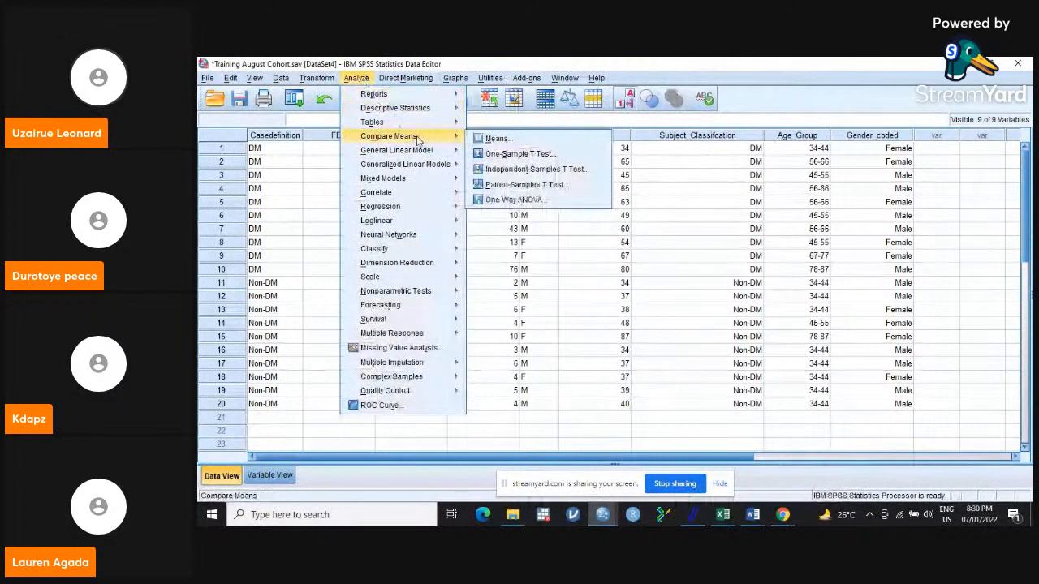
pyautogui.click(534, 201)
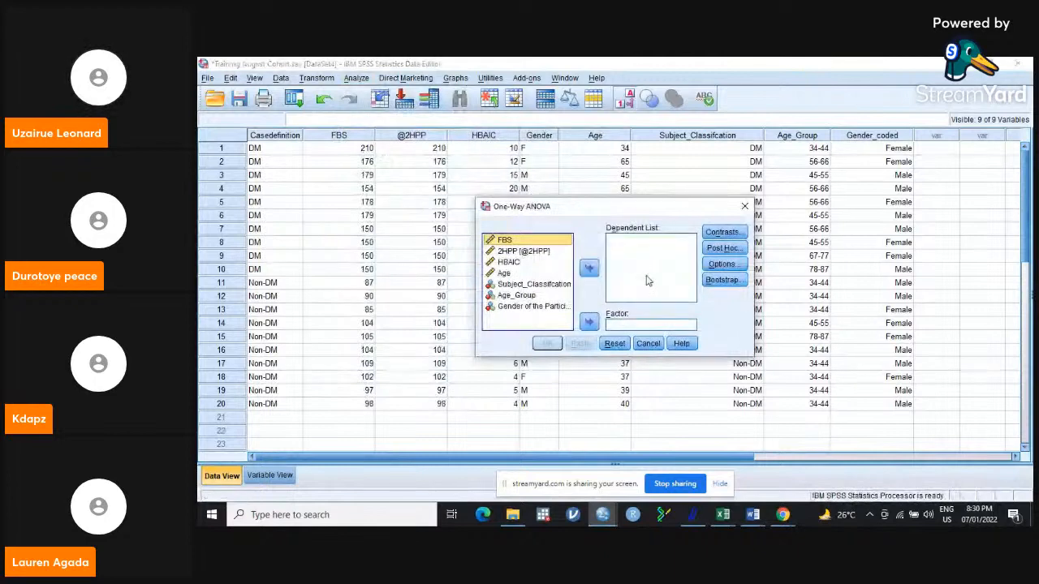
pyautogui.click(518, 265)
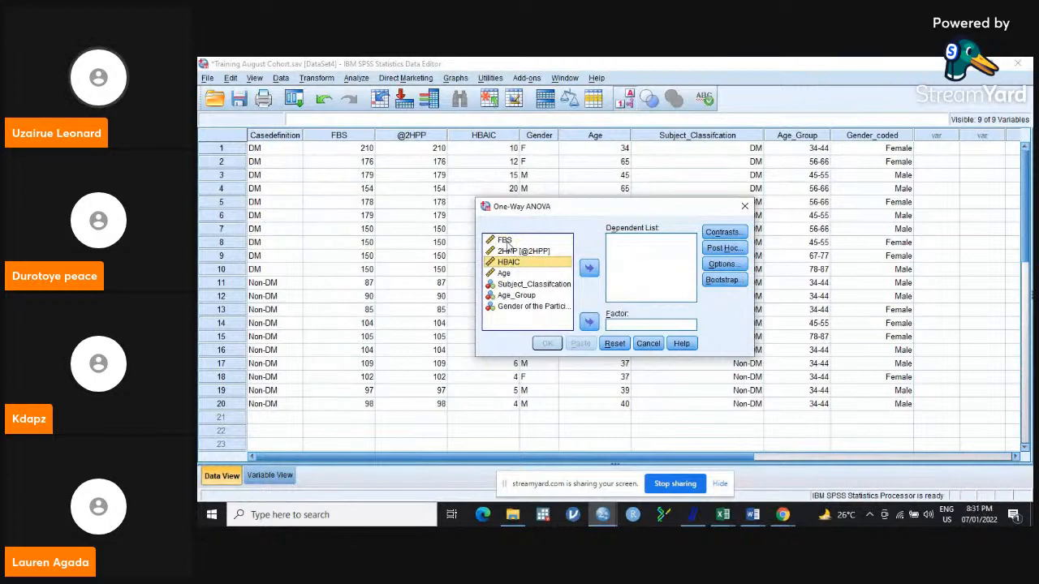
pyautogui.click(504, 240)
pyautogui.keyDown('shift'); pyautogui.click(511, 251); pyautogui.keyUp('shift')
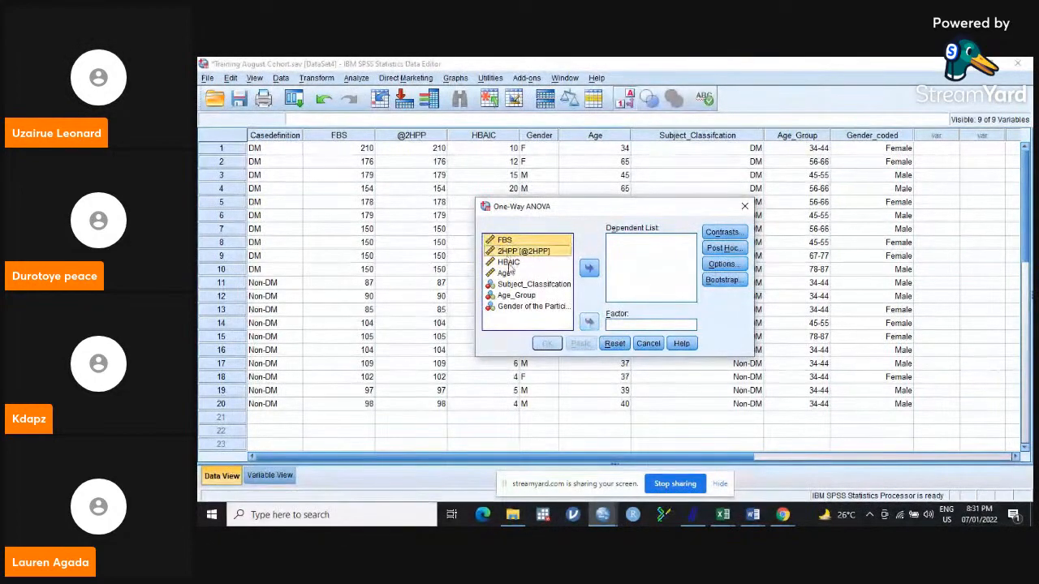
pyautogui.keyDown('shift'); pyautogui.click(510, 263); pyautogui.keyUp('shift')
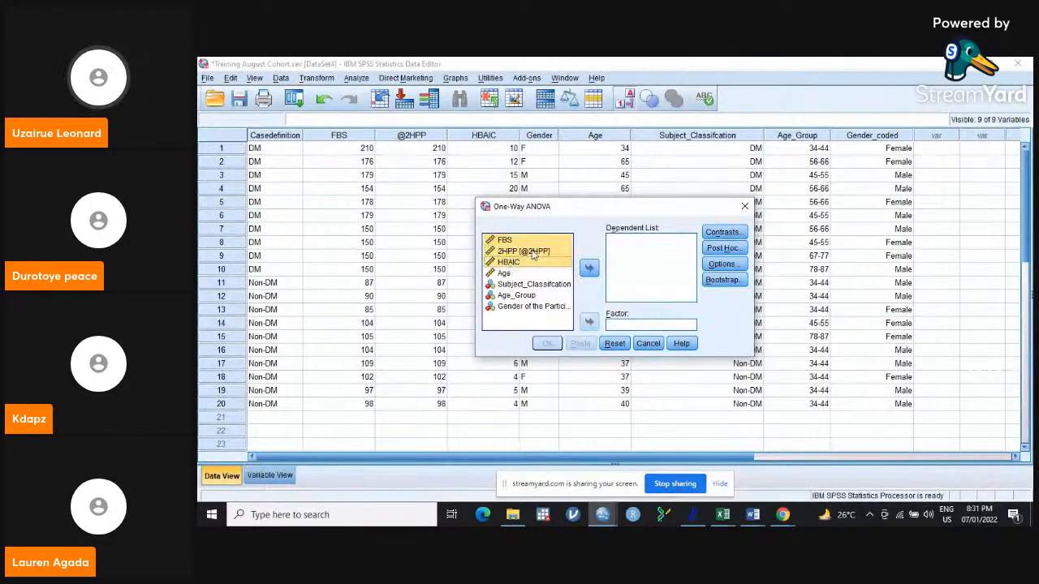
pyautogui.moveTo(534, 255); pyautogui.dragTo(534, 255)
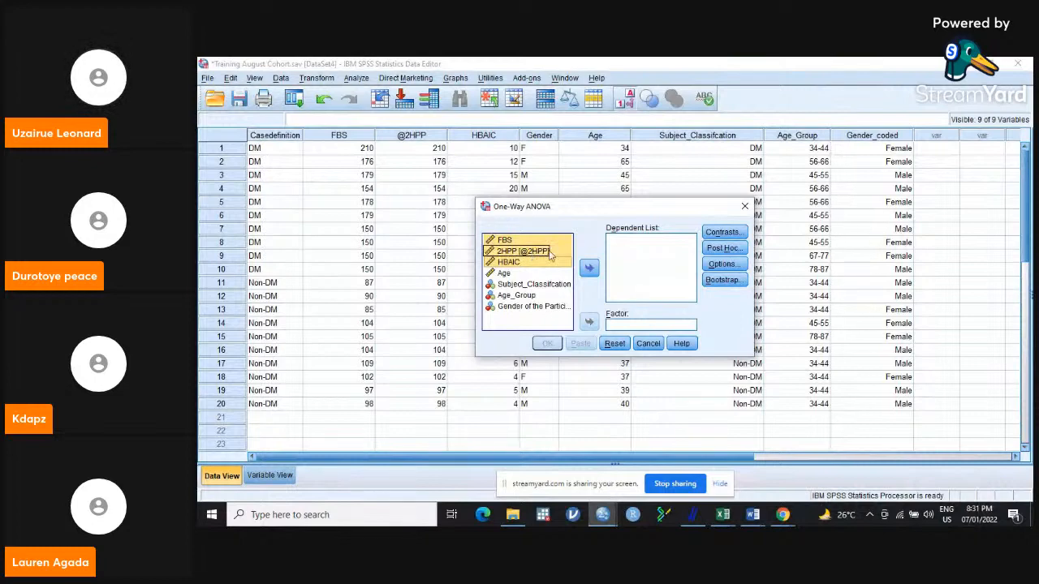
pyautogui.click(589, 268)
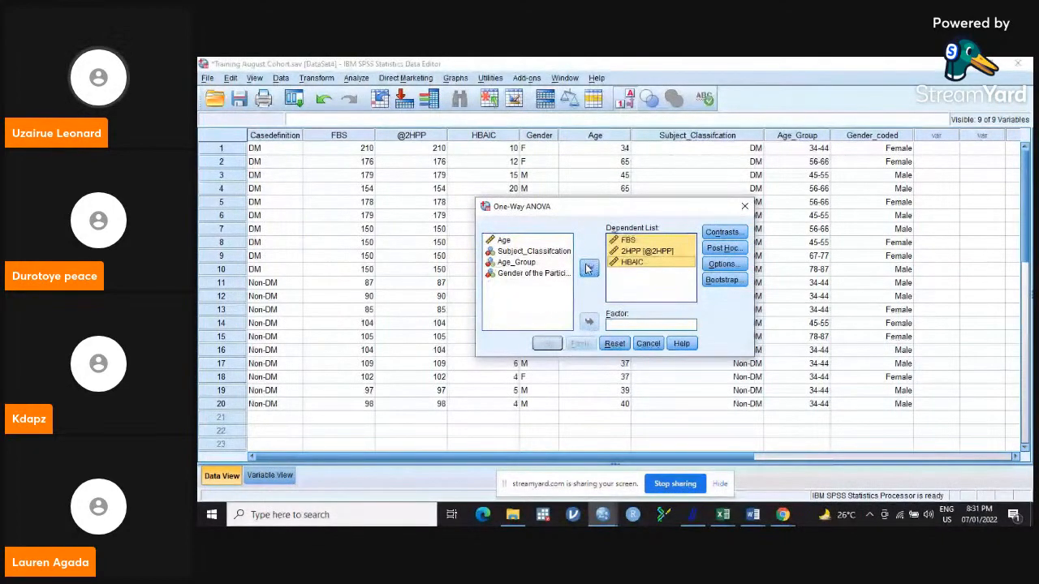
pyautogui.click(526, 263)
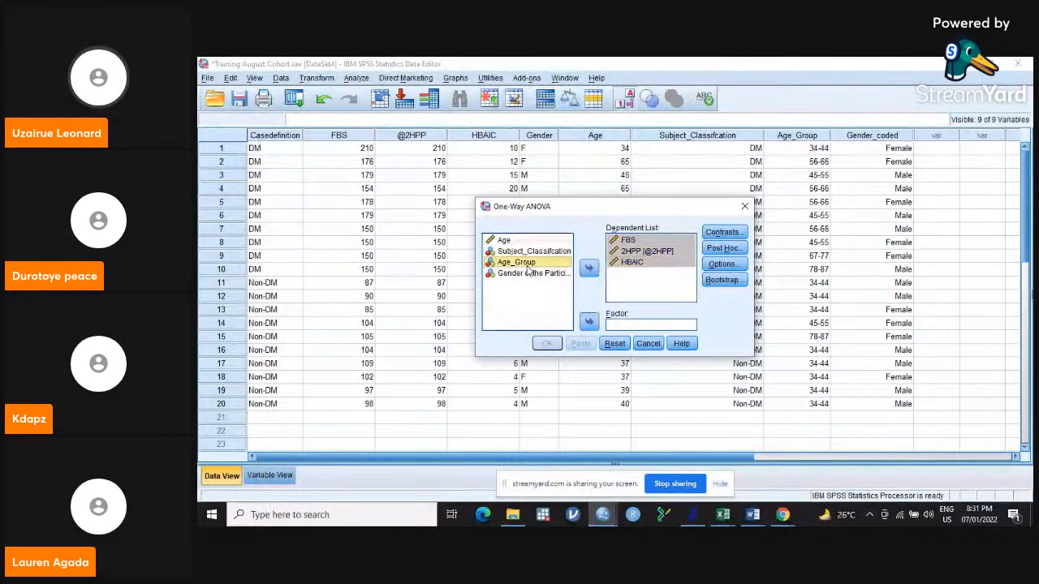
pyautogui.click(589, 323)
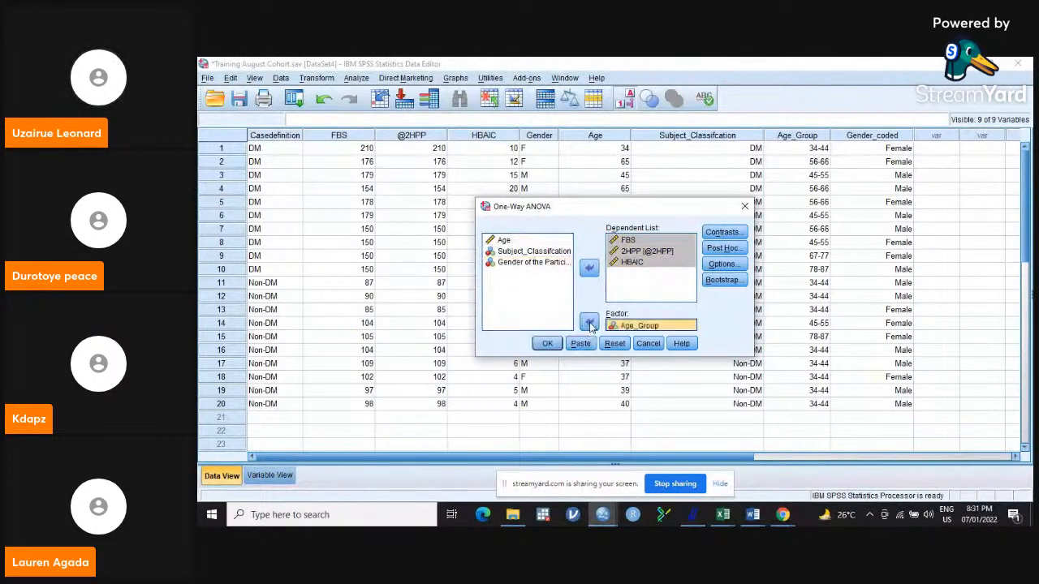
# Select the LSD and Tamhane's T2 post hoc tests for the One-Way ANOVA, leaving the contrasts unset.
pyautogui.click(725, 233)
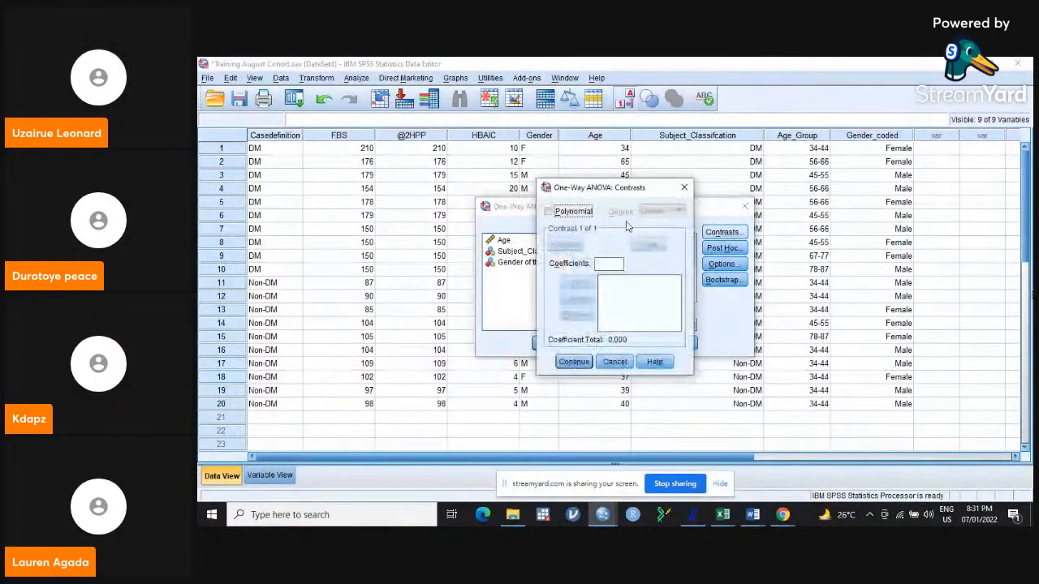
pyautogui.click(574, 362)
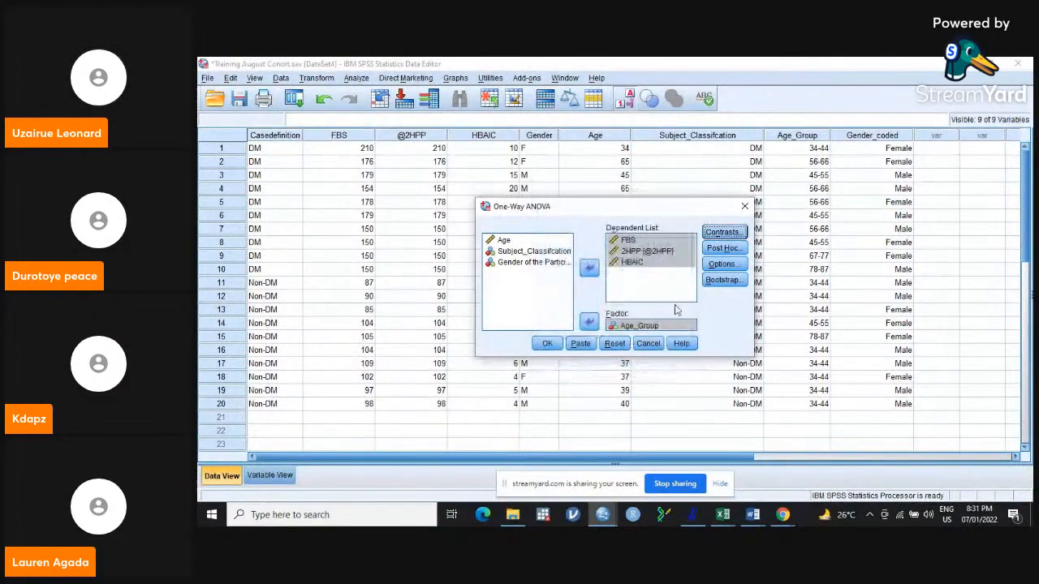
pyautogui.click(727, 251)
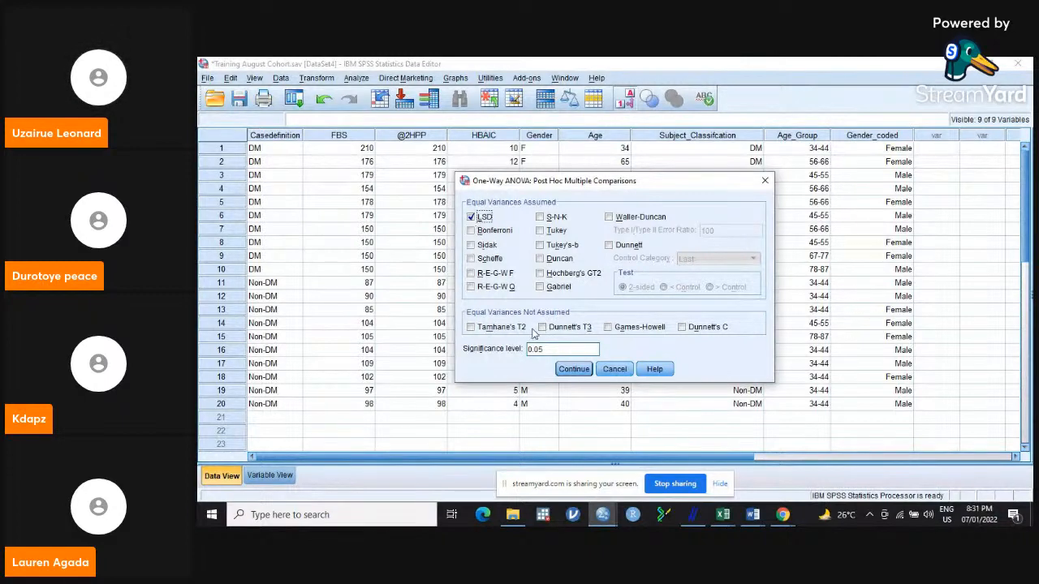
pyautogui.click(471, 328)
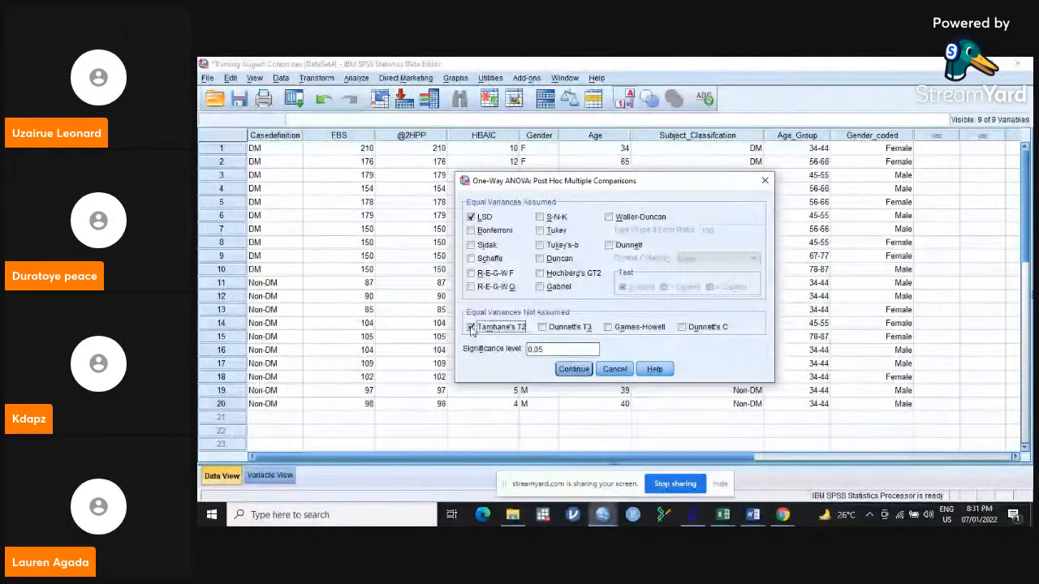
pyautogui.click(574, 369)
# Request descriptive statistics and a means plot for the One-Way ANOVA and run the analysis.
pyautogui.click(722, 264)
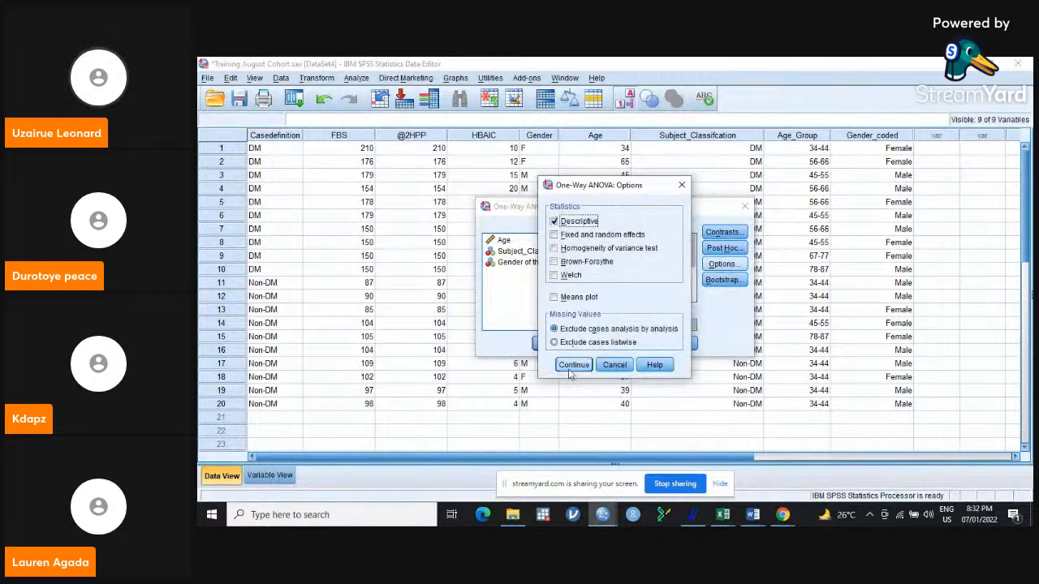
pyautogui.click(555, 299)
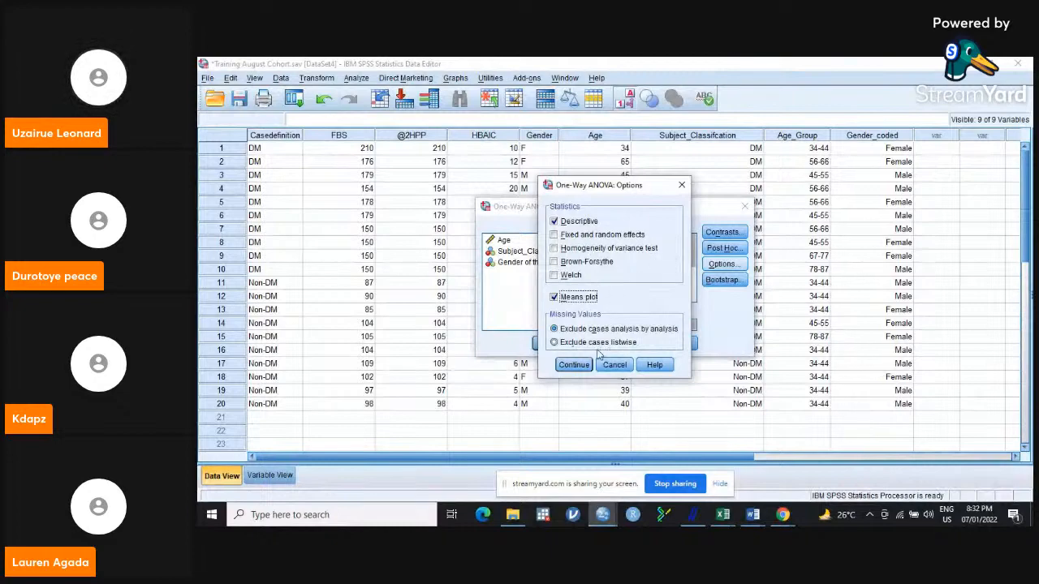
pyautogui.click(573, 364)
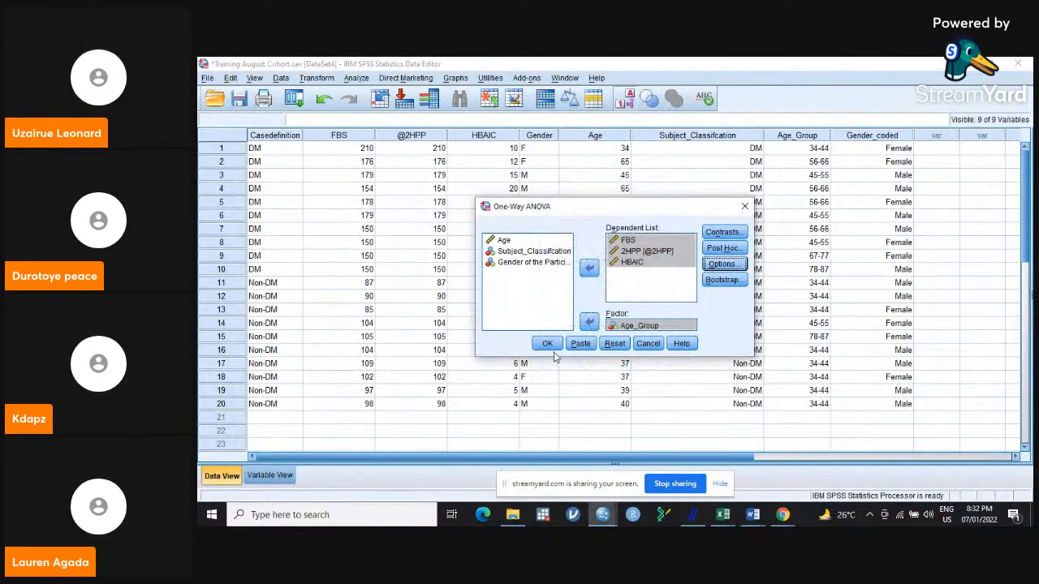
pyautogui.click(546, 345)
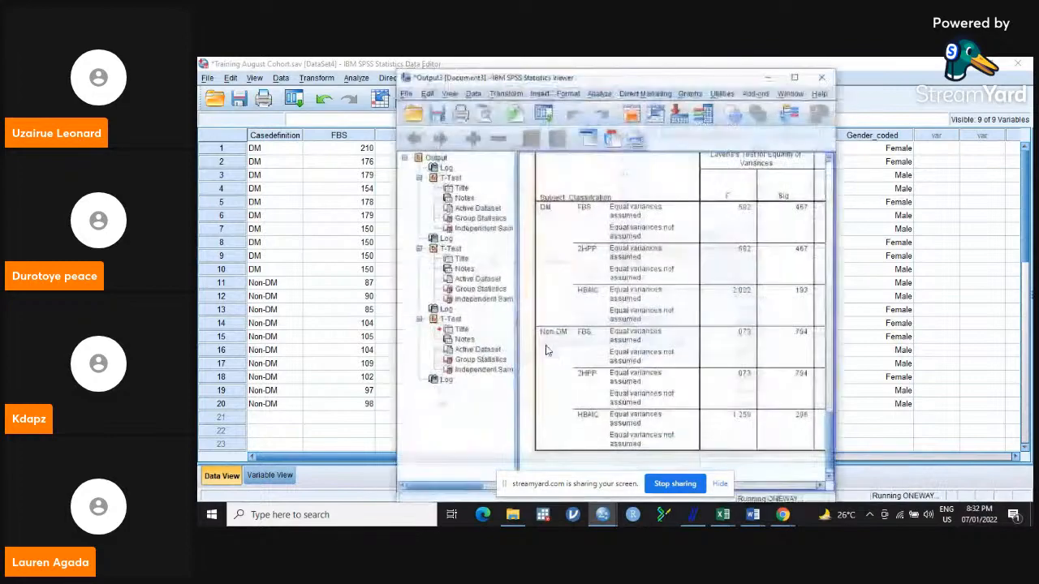
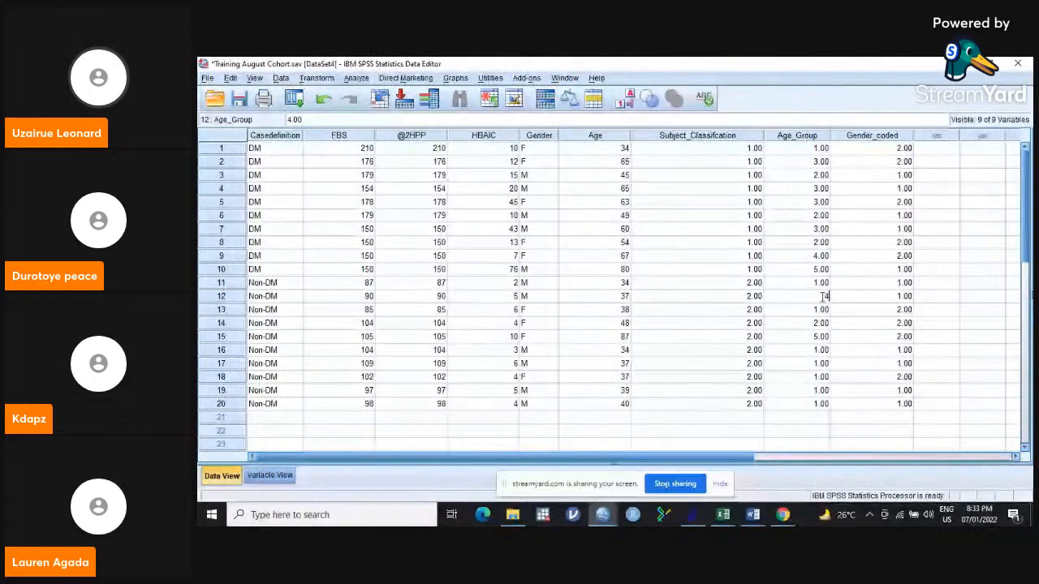
# Set case 12's Age_Group value to 4 and rerun the One-Way ANOVA of FBS, 2HPP and HBAIC by Age_Group.
pyautogui.click(853, 295)
pyautogui.click(926, 297)
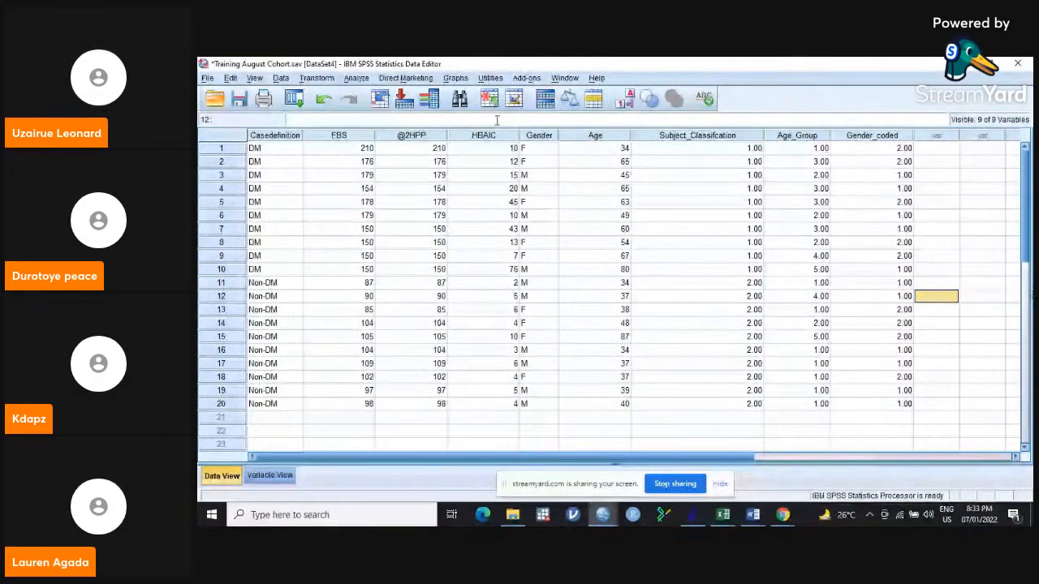
pyautogui.click(357, 78)
pyautogui.moveTo(419, 138)
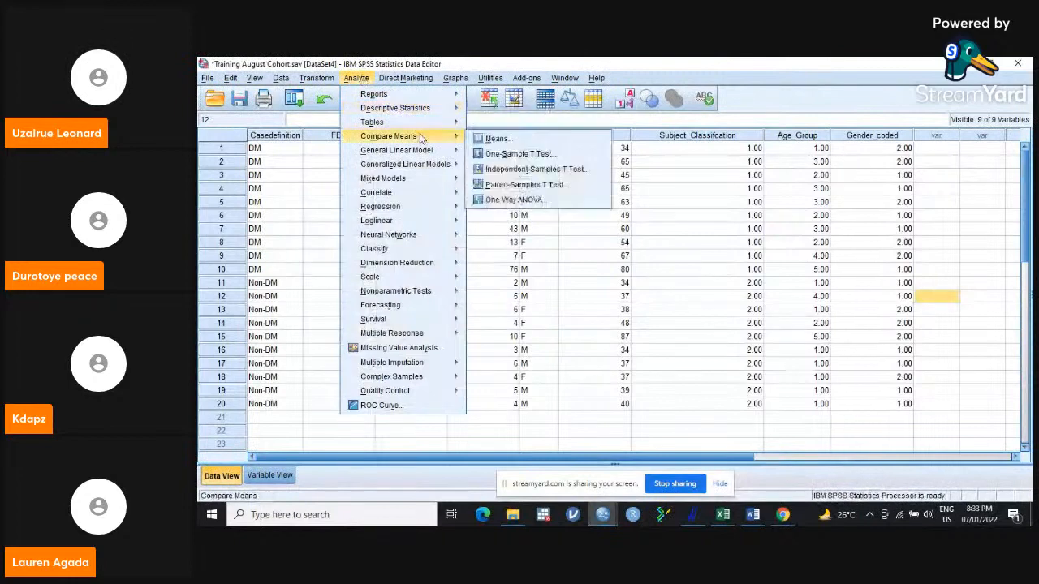
pyautogui.click(526, 200)
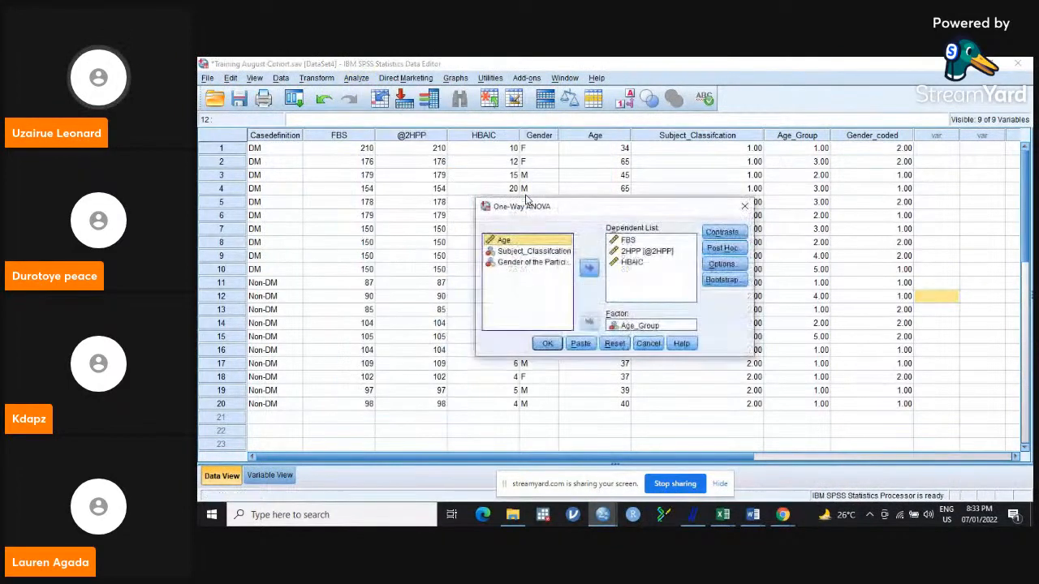
pyautogui.click(548, 343)
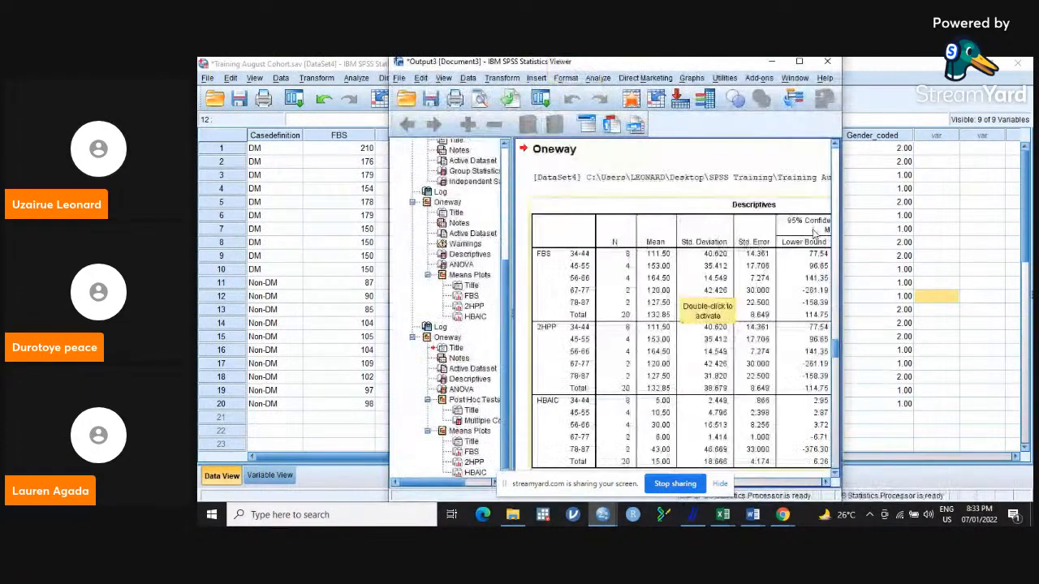
# Enlarge the output window and compare the earlier One-Way ANOVA's warnings with the new run's Descriptives table for each age group.
pyautogui.click(802, 63)
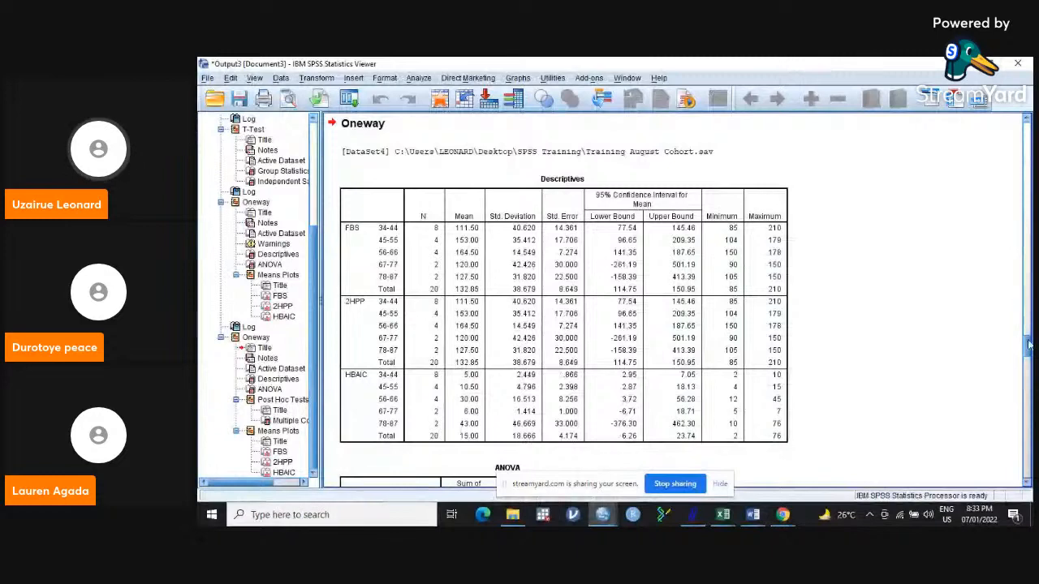
pyautogui.moveTo(1028, 345); pyautogui.dragTo(1029, 248)
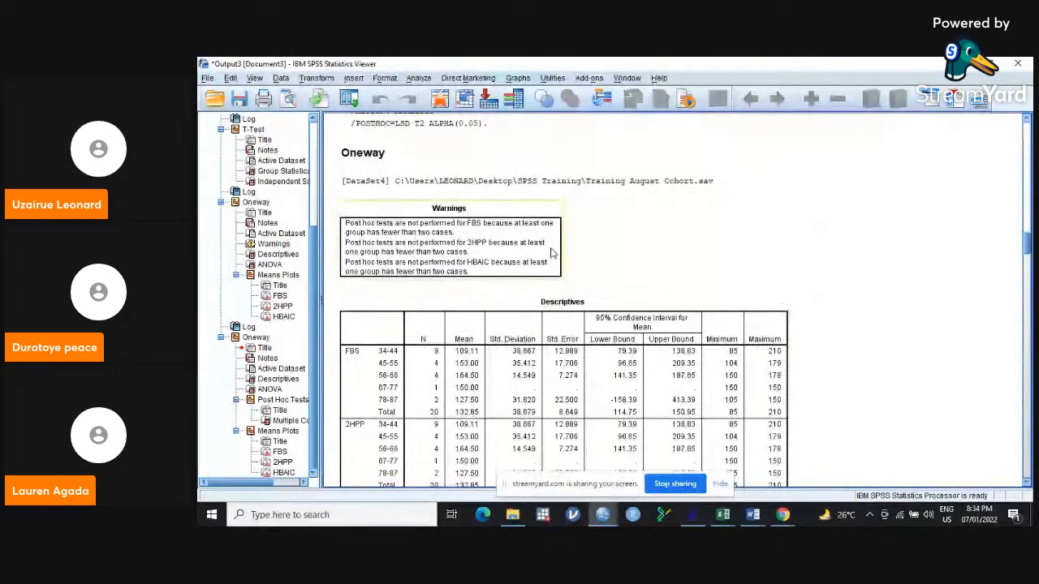
pyautogui.moveTo(1027, 245); pyautogui.dragTo(1026, 349)
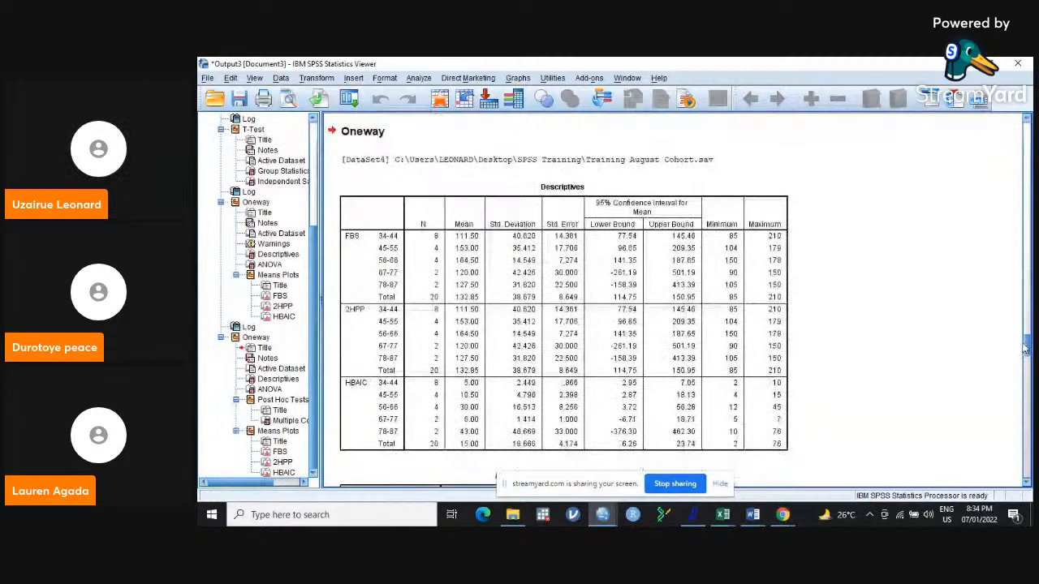
pyautogui.scroll(-1, 427, 261)
pyautogui.click(428, 261)
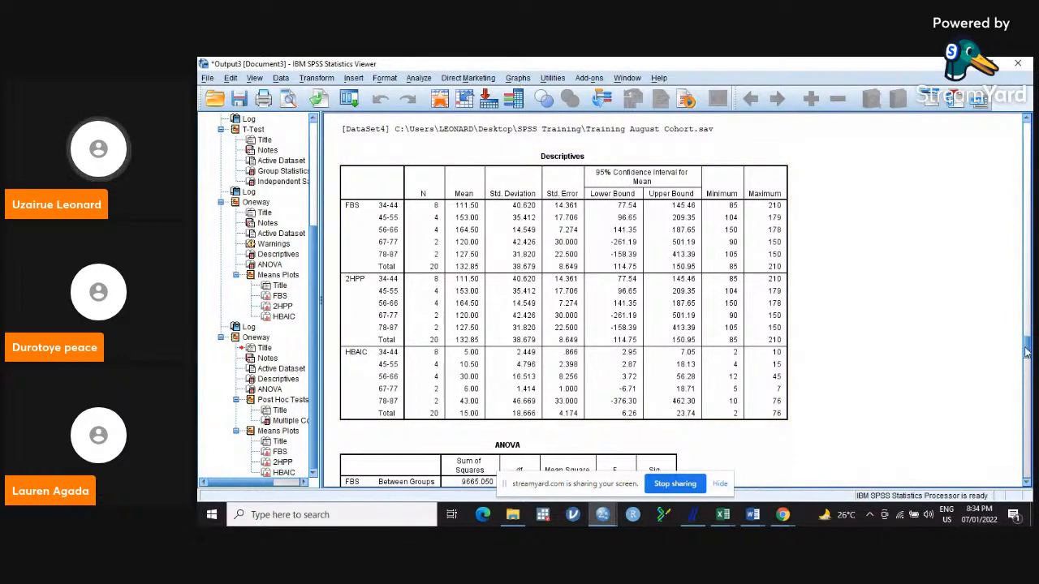
# Examine the significance values in the ANOVA table and the LSD and Tamhane multiple comparisons for FBS, 2HPP and HBAIC.
pyautogui.moveTo(1026, 352); pyautogui.dragTo(1026, 366)
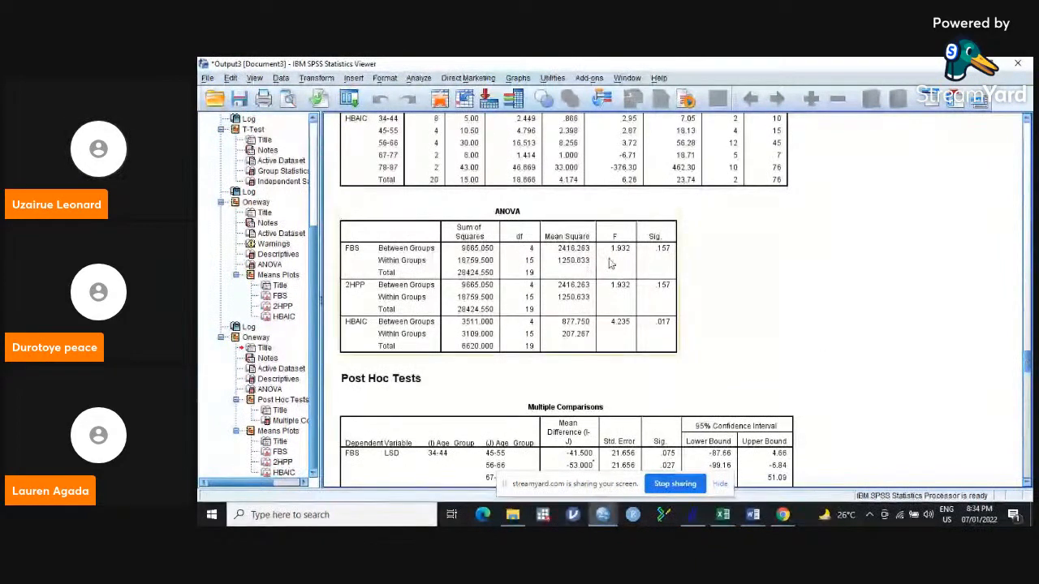
pyautogui.click(662, 252)
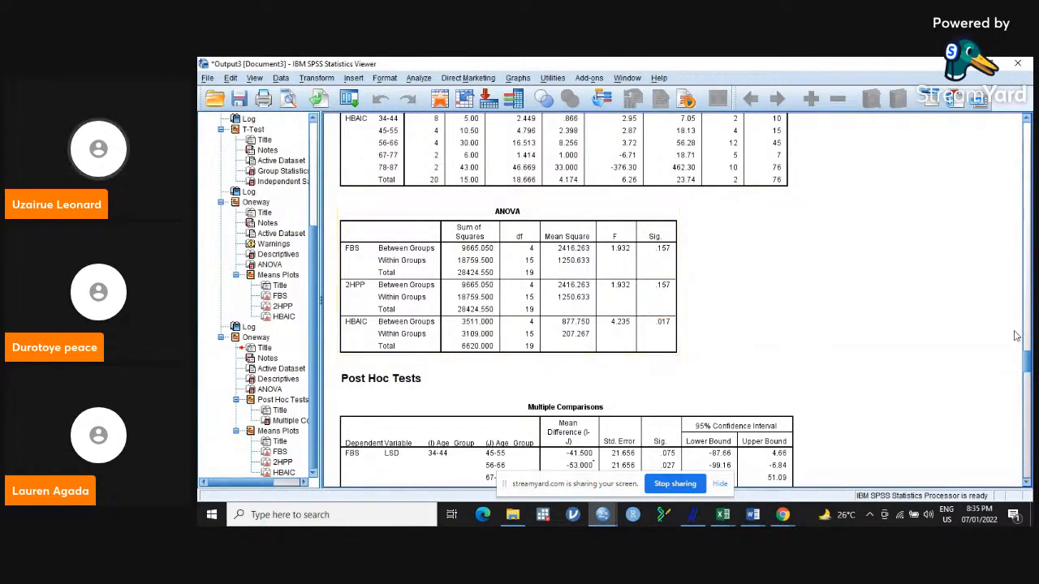
pyautogui.moveTo(1029, 363); pyautogui.dragTo(1029, 374)
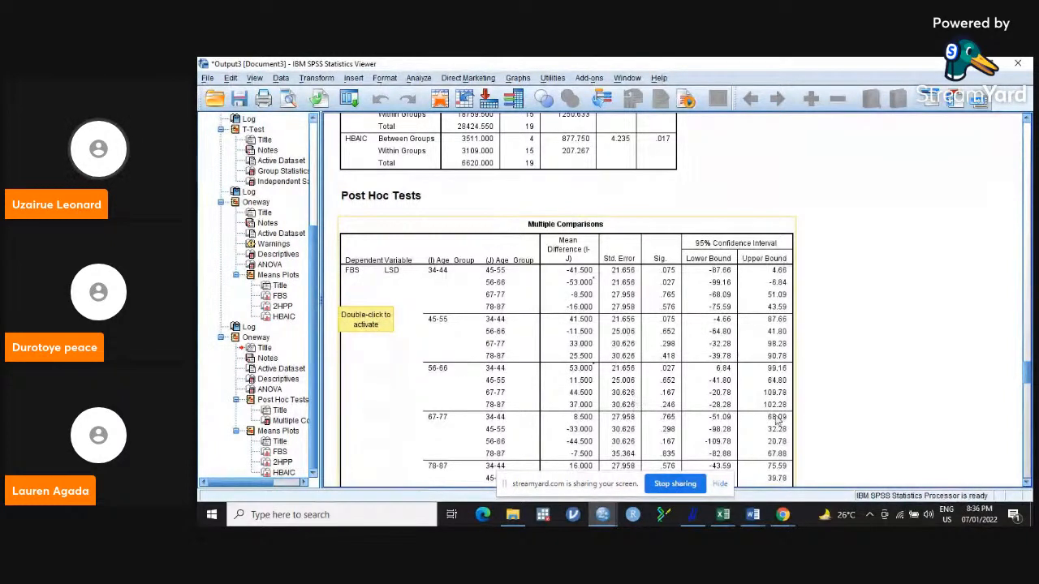
pyautogui.moveTo(1028, 369); pyautogui.dragTo(1029, 384)
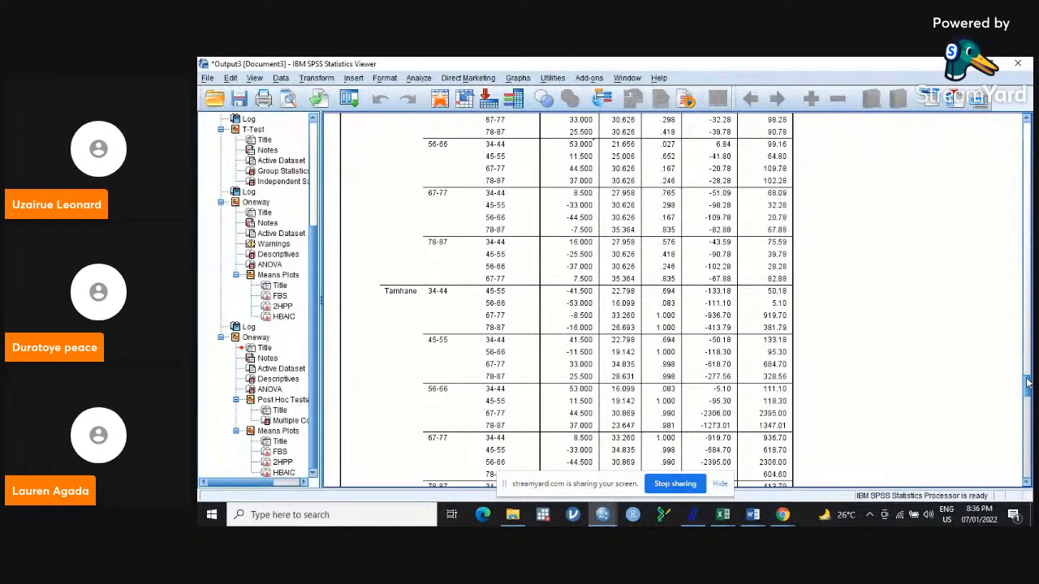
pyautogui.moveTo(1028, 384); pyautogui.dragTo(1027, 402)
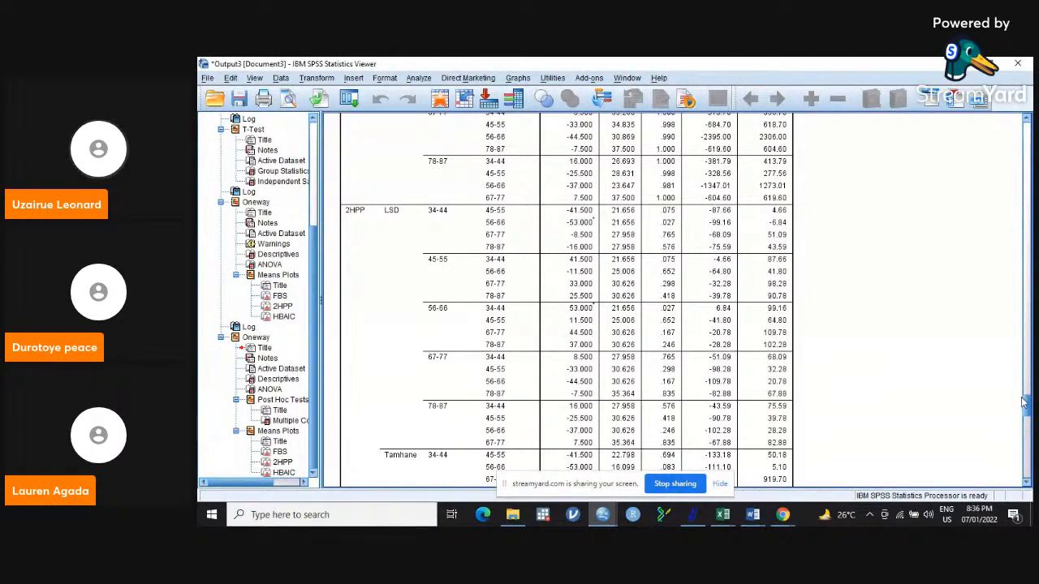
pyautogui.moveTo(1026, 408); pyautogui.dragTo(1026, 442)
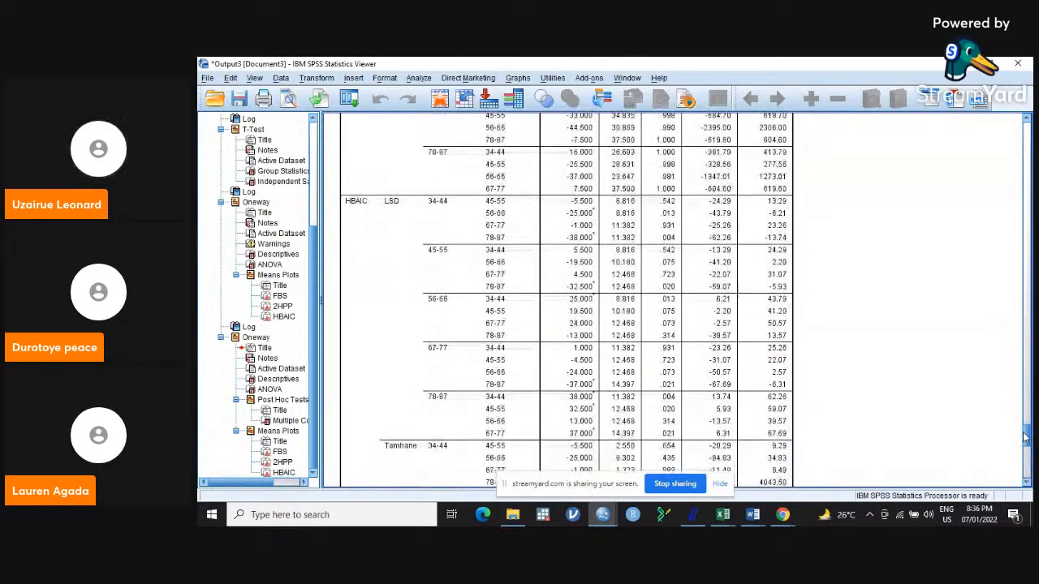
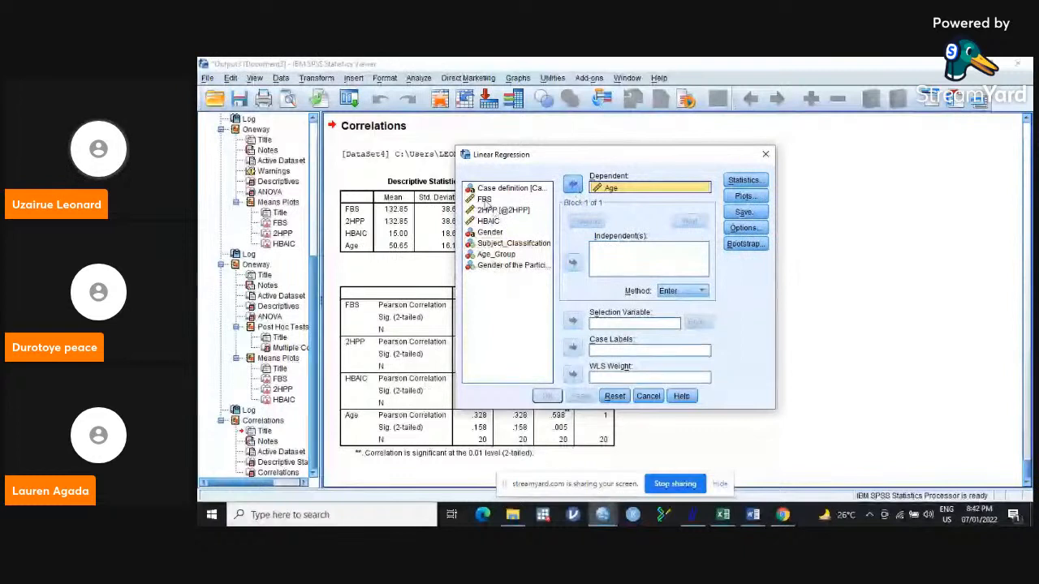
# Add FBS, 2HPP and HBAIC as the independent variables of the linear regression on Age.
pyautogui.click(485, 199)
pyautogui.keyDown('ctrl'); pyautogui.click(487, 211); pyautogui.keyUp('ctrl')
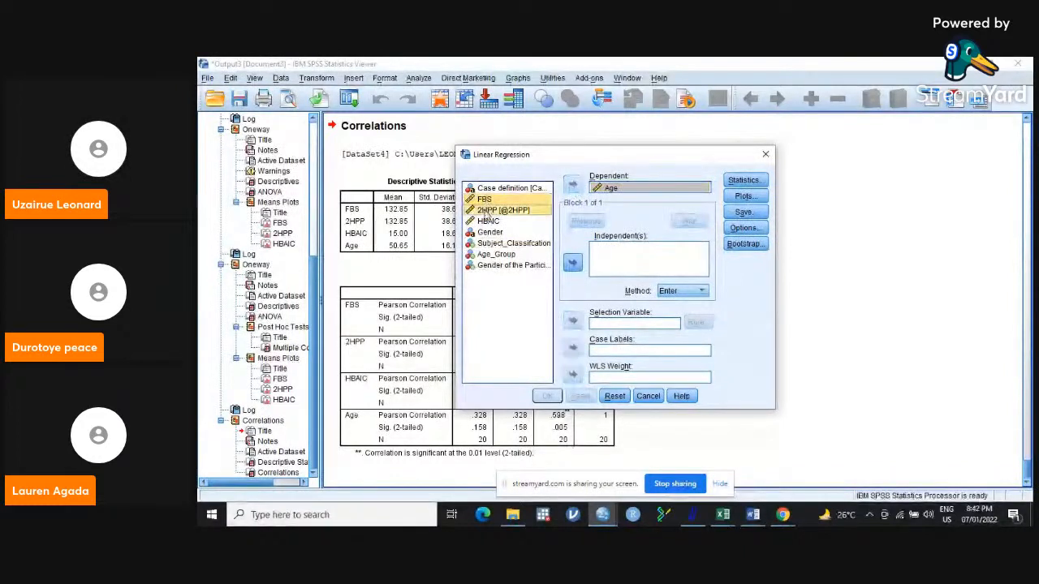
pyautogui.keyDown('ctrl'); pyautogui.click(488, 221); pyautogui.keyUp('ctrl')
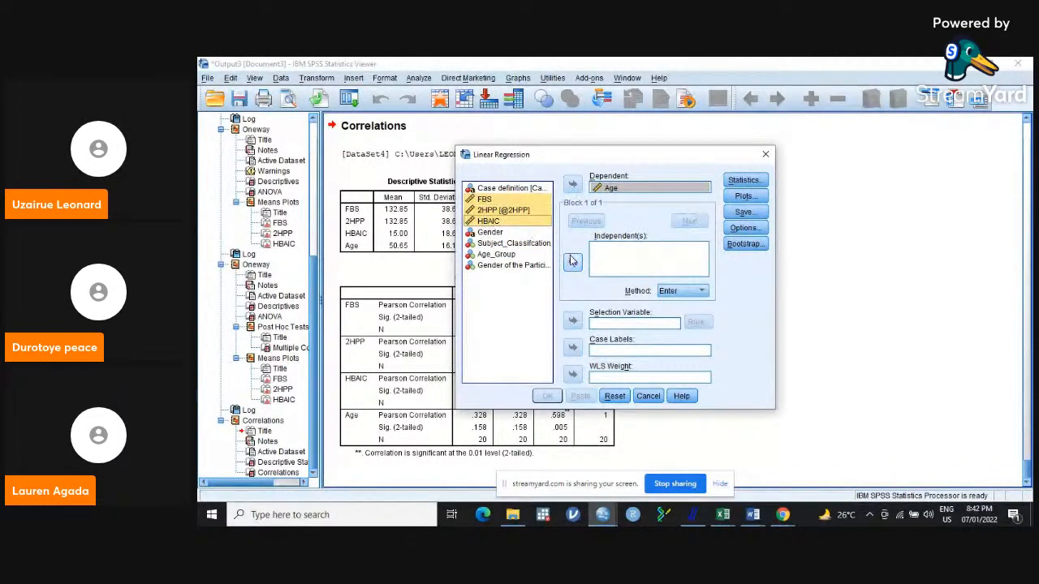
pyautogui.click(573, 263)
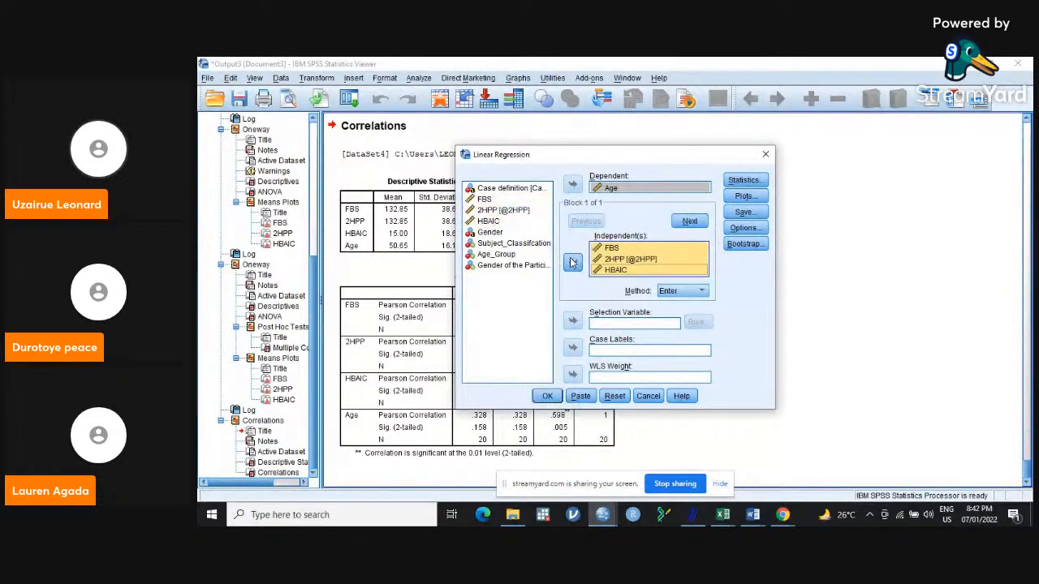
# Include 95% confidence intervals for the coefficients and descriptives in the regression statistics.
pyautogui.click(753, 185)
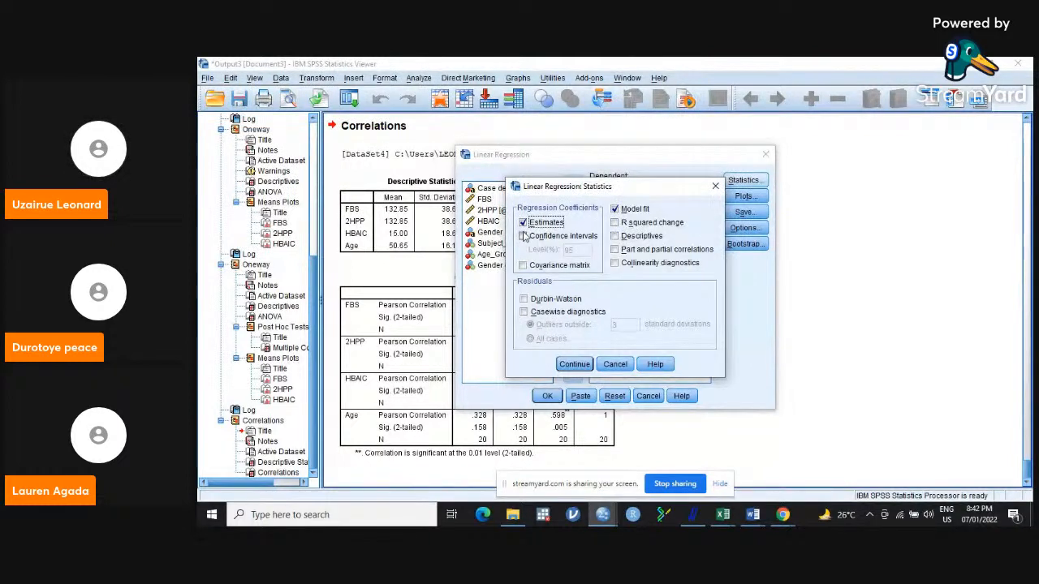
pyautogui.click(523, 235)
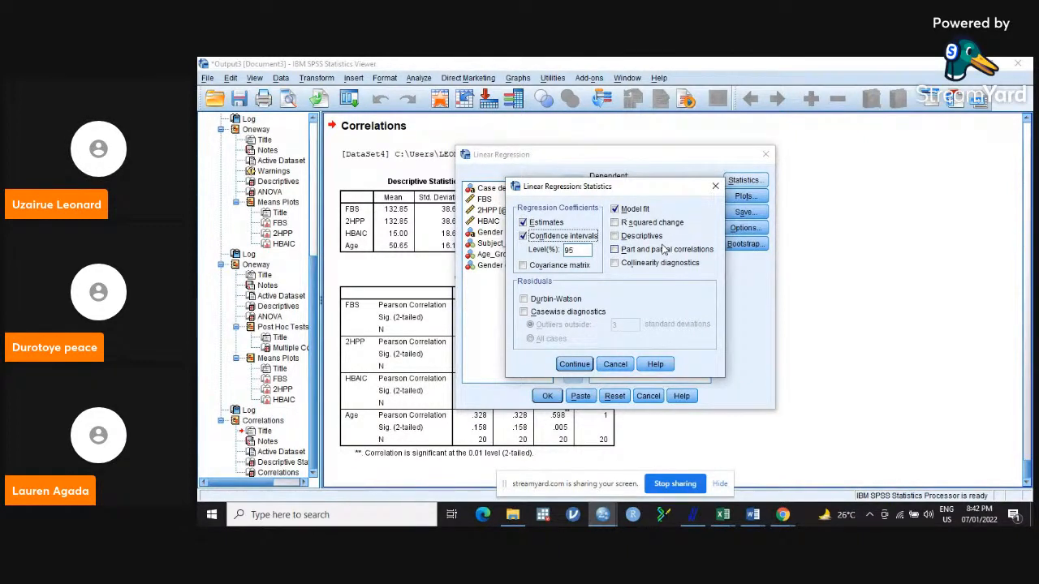
pyautogui.click(615, 236)
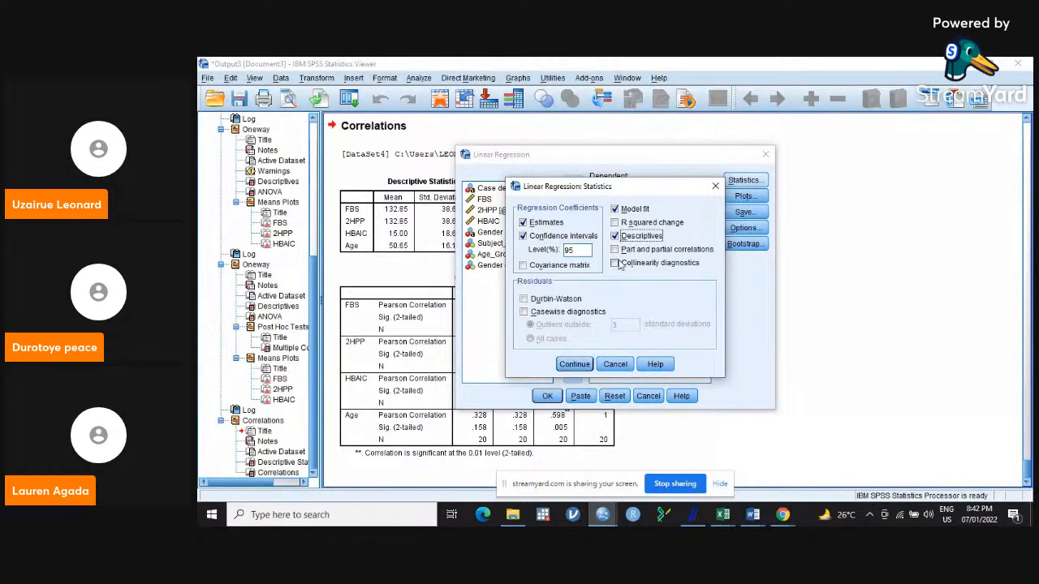
pyautogui.click(572, 364)
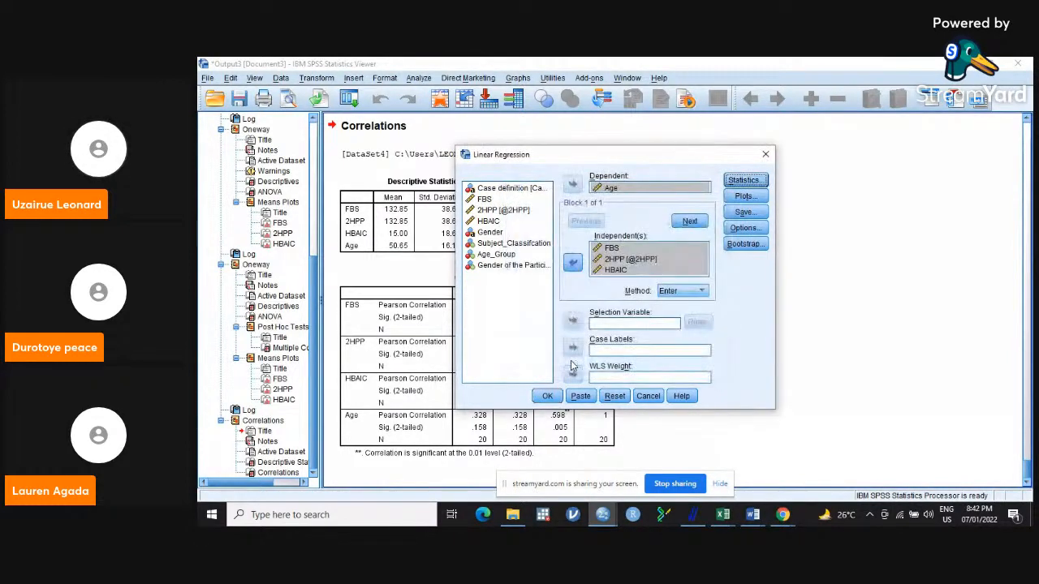
# Request a normal probability plot of the standardized residuals for the regression.
pyautogui.click(745, 196)
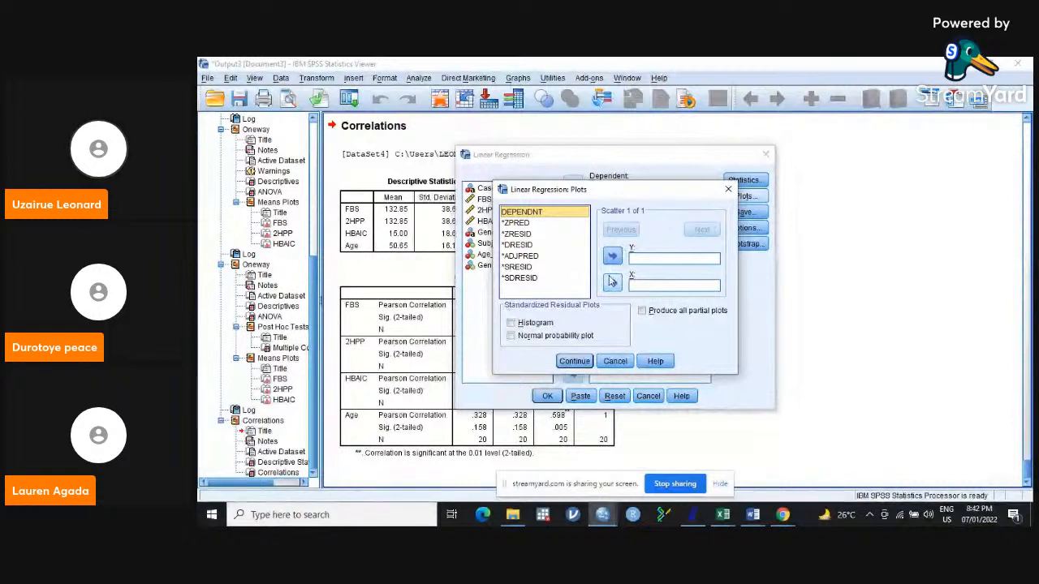
pyautogui.click(575, 362)
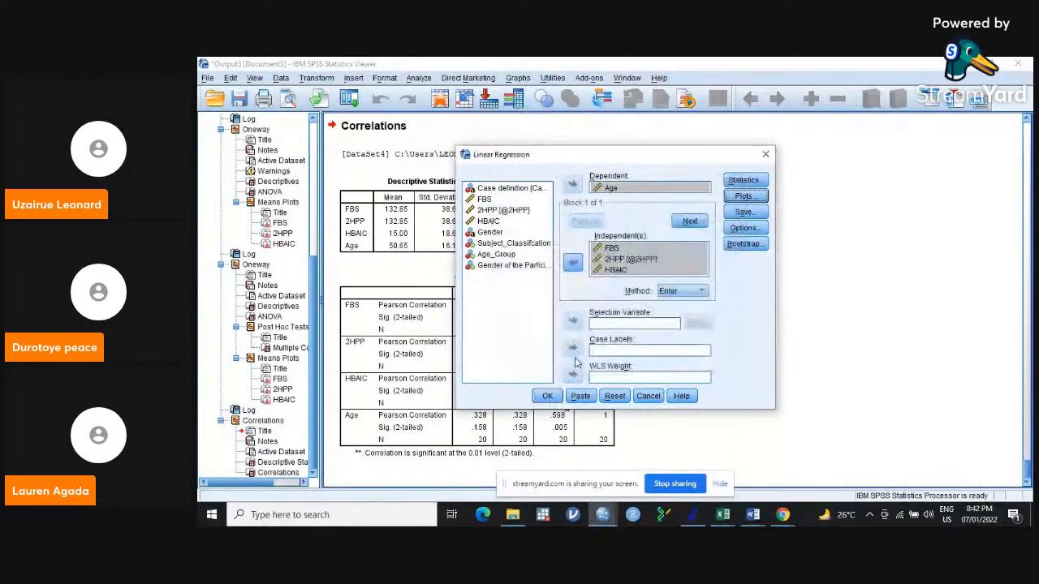
pyautogui.click(745, 195)
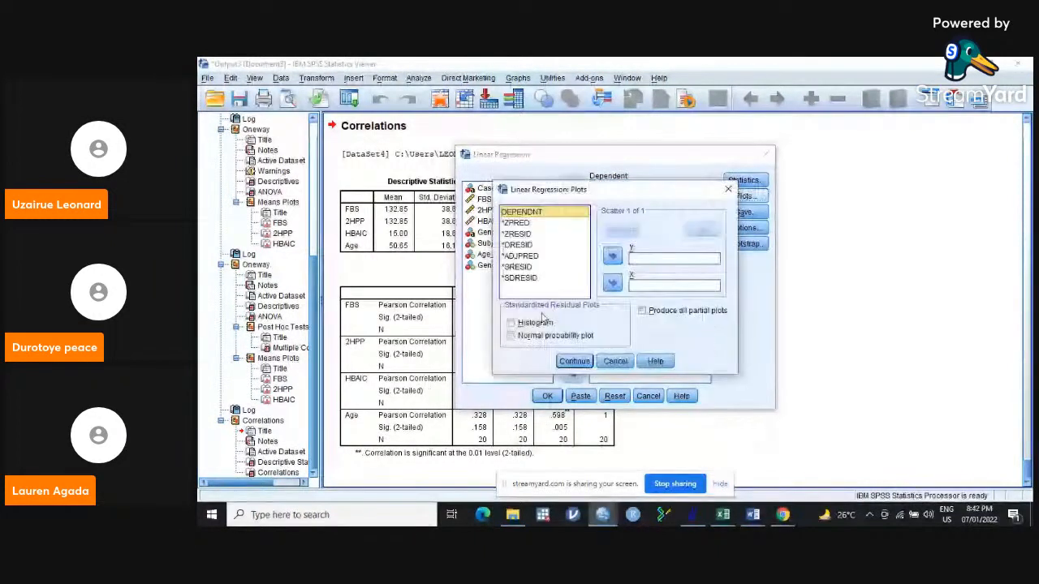
pyautogui.click(512, 335)
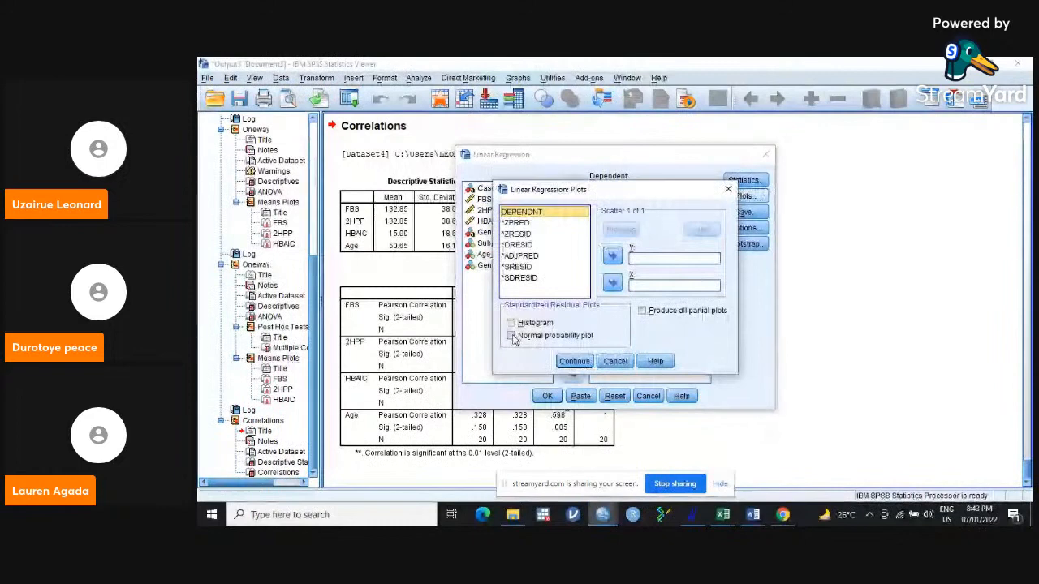
pyautogui.click(572, 362)
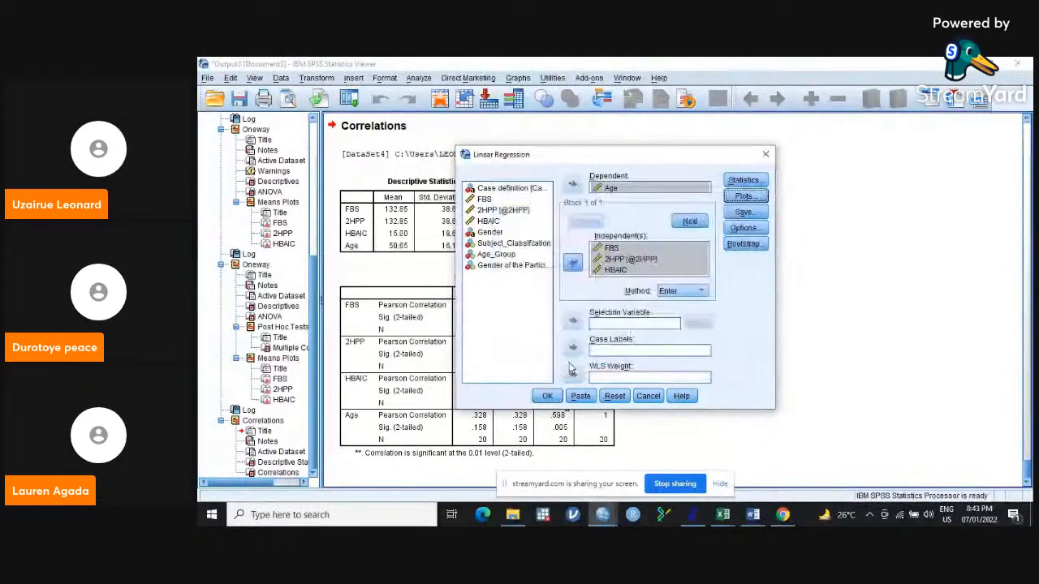
# Set up a regression scatterplot with *ZPRED on the Y axis and *ZRESID on the X axis.
pyautogui.click(745, 195)
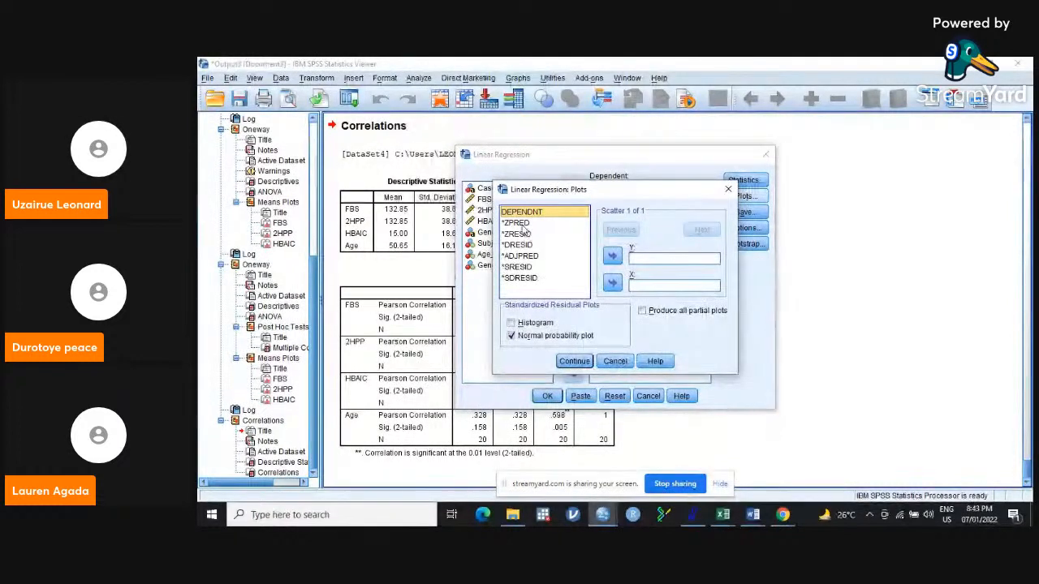
pyautogui.click(520, 224)
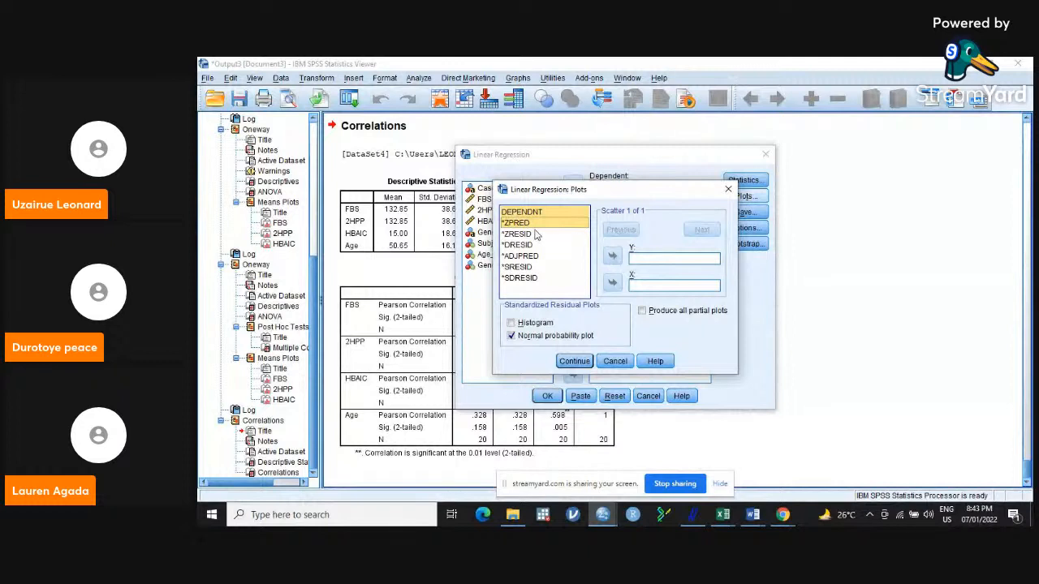
pyautogui.click(613, 256)
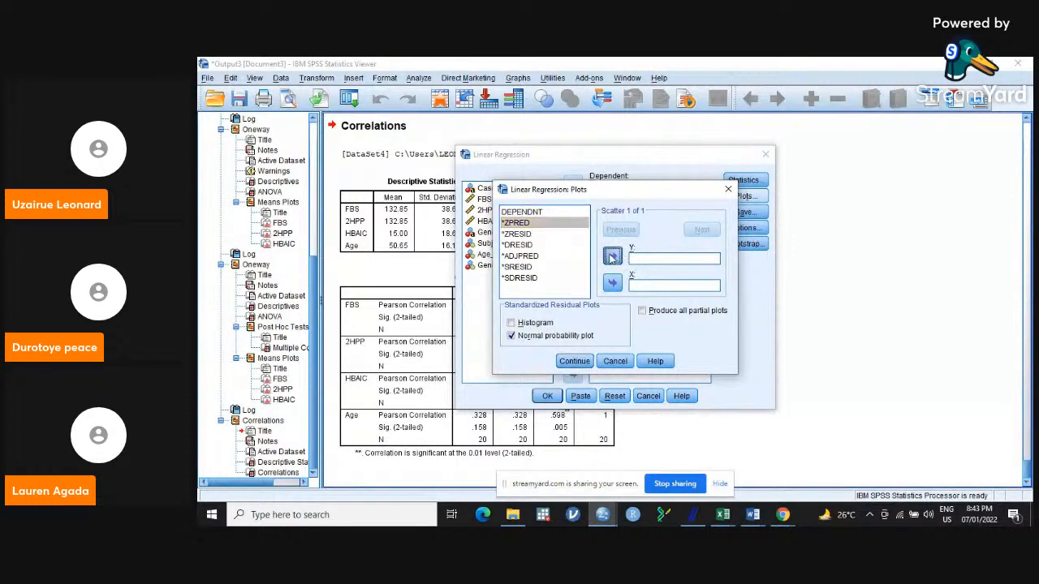
pyautogui.click(528, 234)
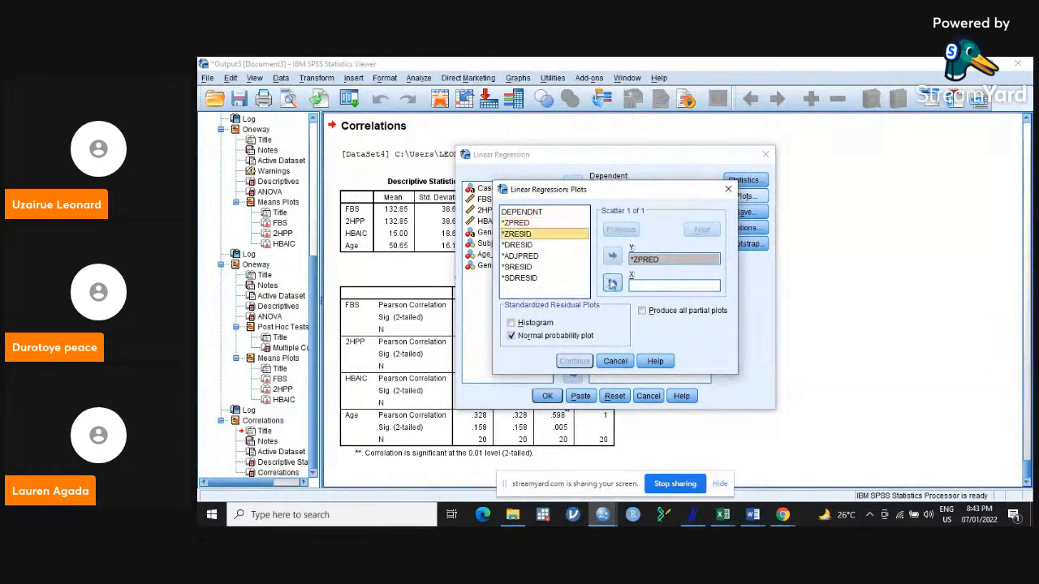
pyautogui.click(613, 283)
pyautogui.click(574, 361)
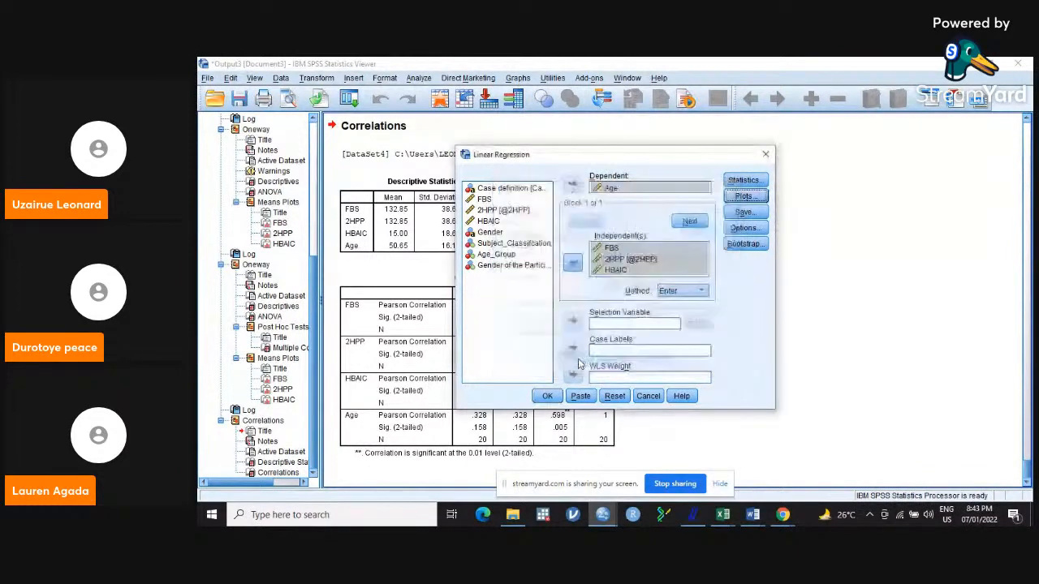
# Have the regression save adjusted predicted values and DfBeta(s) influence statistics.
pyautogui.click(745, 214)
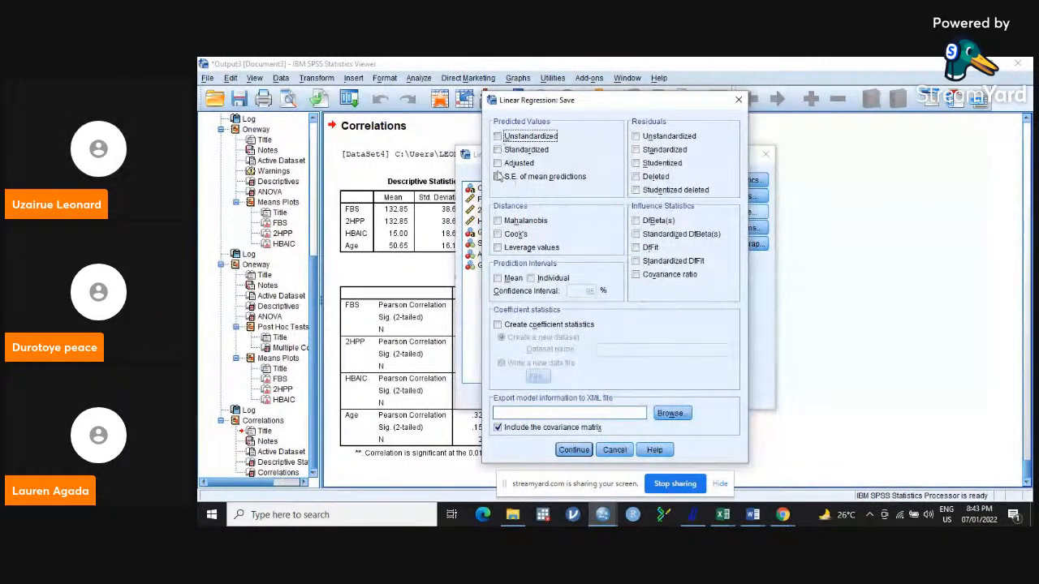
pyautogui.click(498, 164)
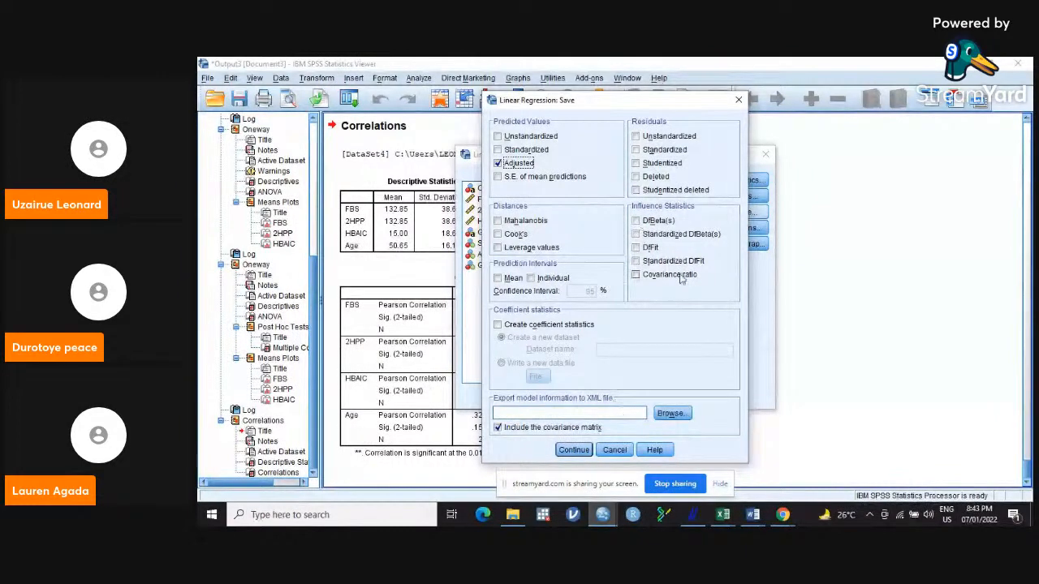
pyautogui.click(637, 221)
pyautogui.click(586, 451)
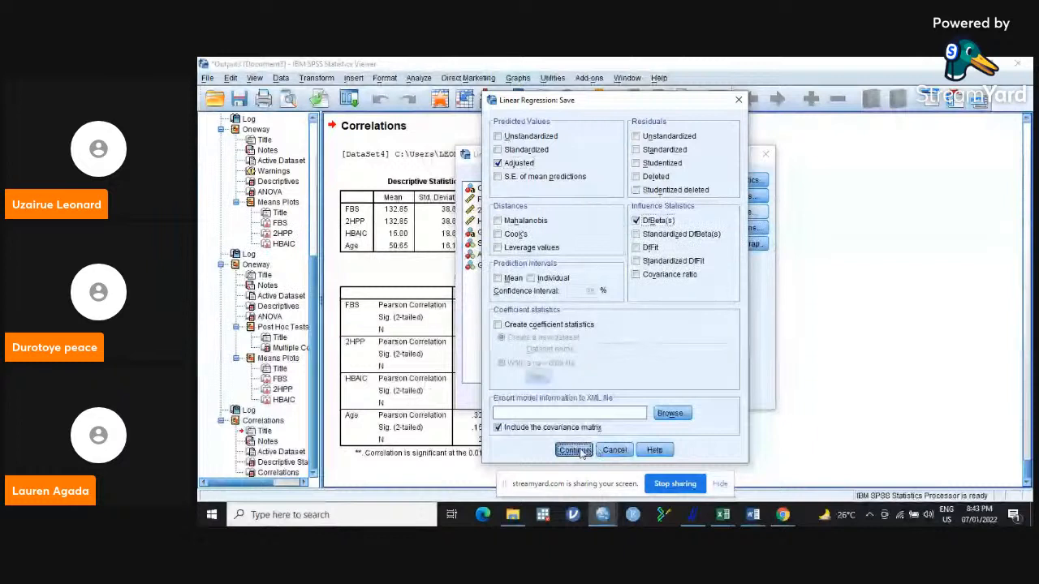
# Keep the default regression options and run the linear regression.
pyautogui.click(744, 228)
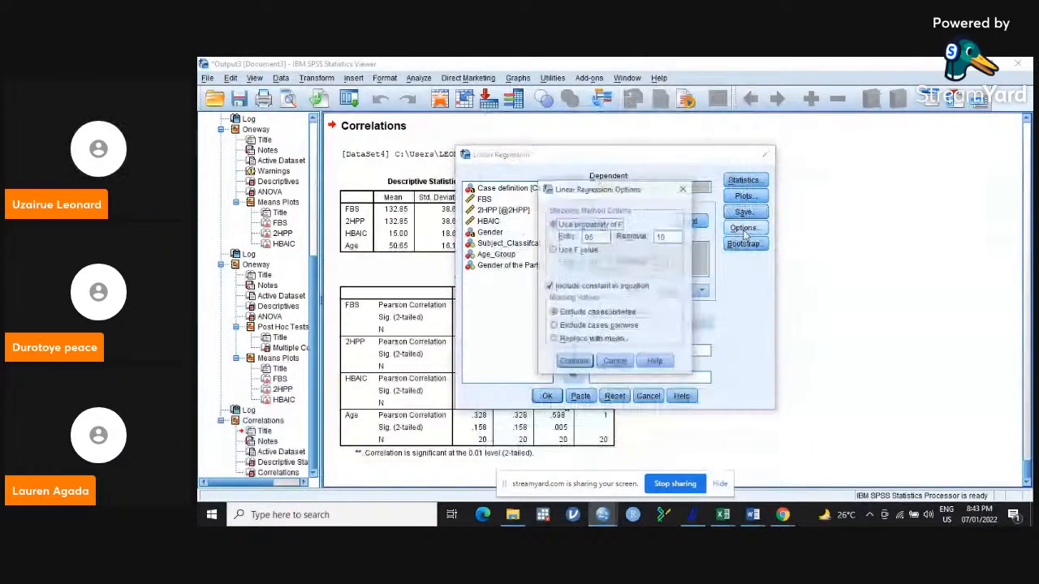
pyautogui.click(578, 363)
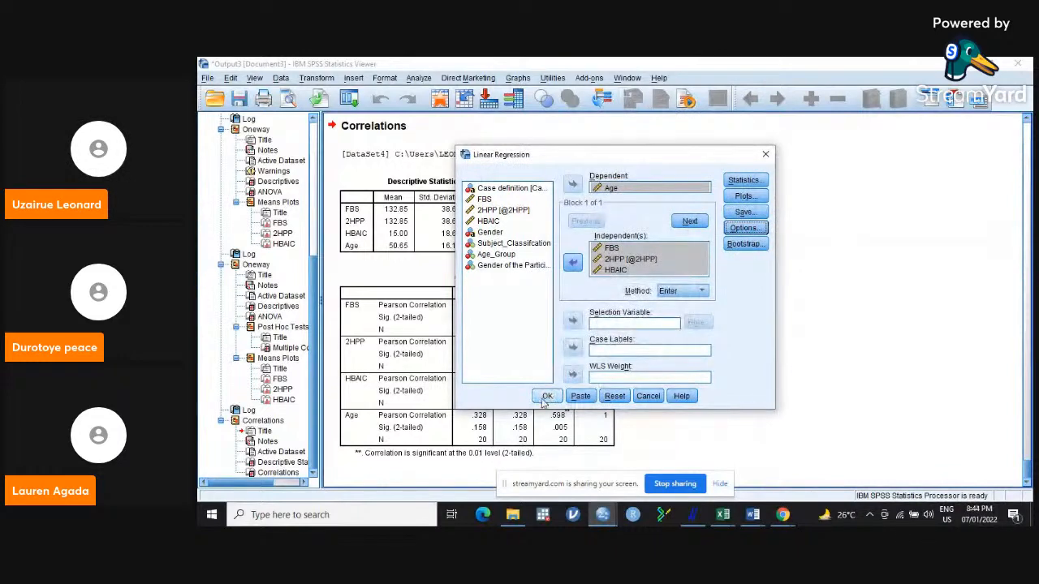
pyautogui.click(545, 398)
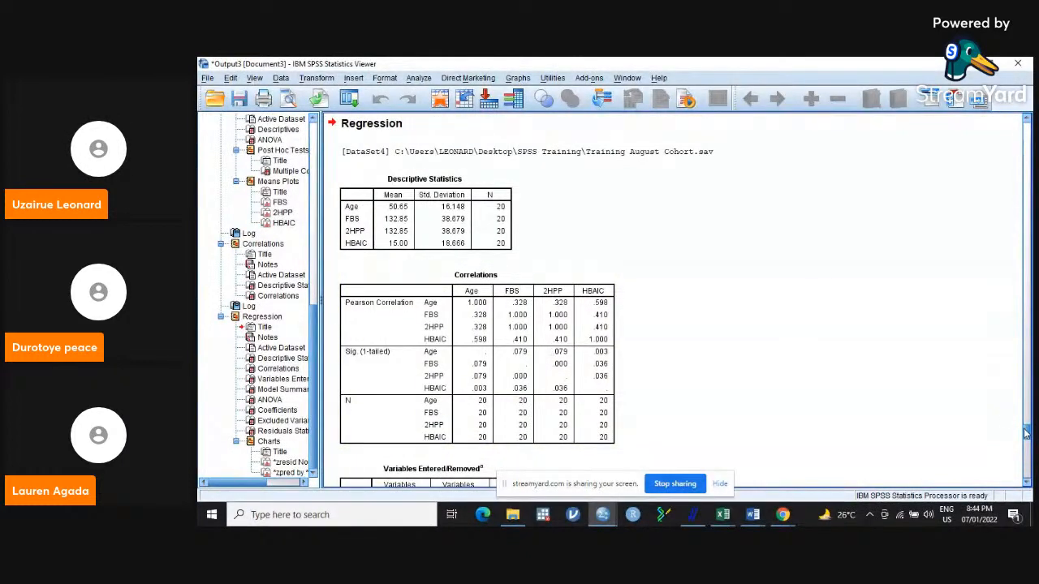
# Examine the regression's ANOVA and Coefficients tables, checking the B, Beta and significance values of the predictors of Age.
pyautogui.moveTo(1025, 434)
pyautogui.mouseDown()
pyautogui.moveTo(1027, 464)
pyautogui.moveTo(1027, 444)
pyautogui.mouseUp()
pyautogui.click(395, 259)
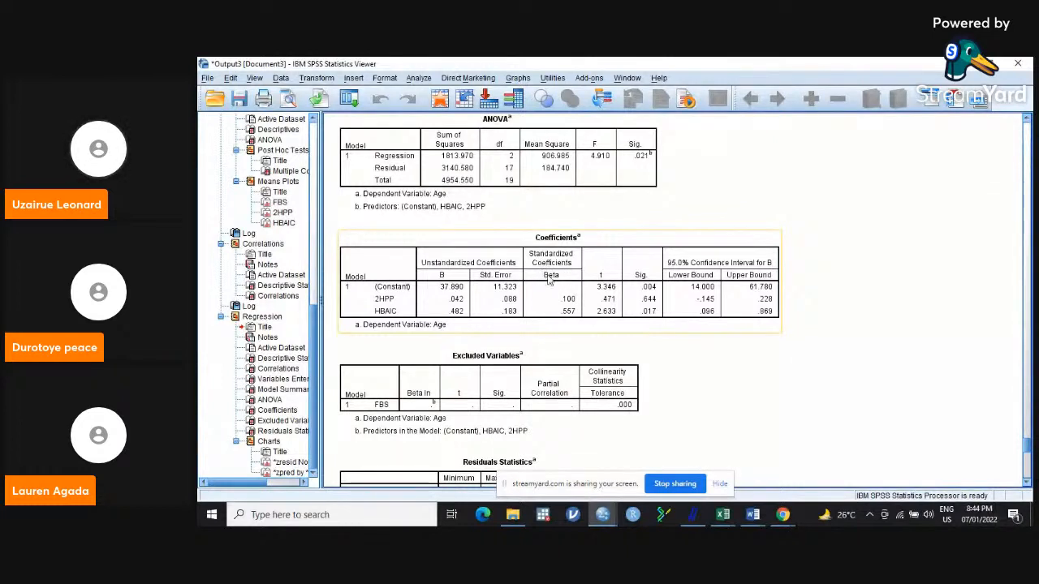
pyautogui.click(851, 345)
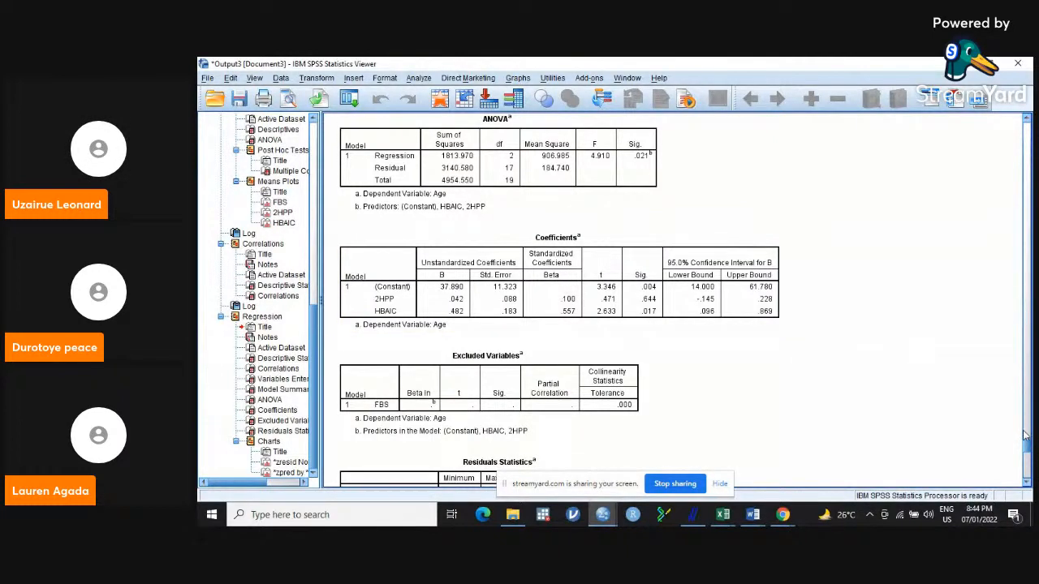
pyautogui.moveTo(1027, 449)
pyautogui.mouseDown()
pyautogui.moveTo(1027, 461)
pyautogui.moveTo(1027, 436)
pyautogui.mouseUp()
pyautogui.scroll(-2, 525, 340)
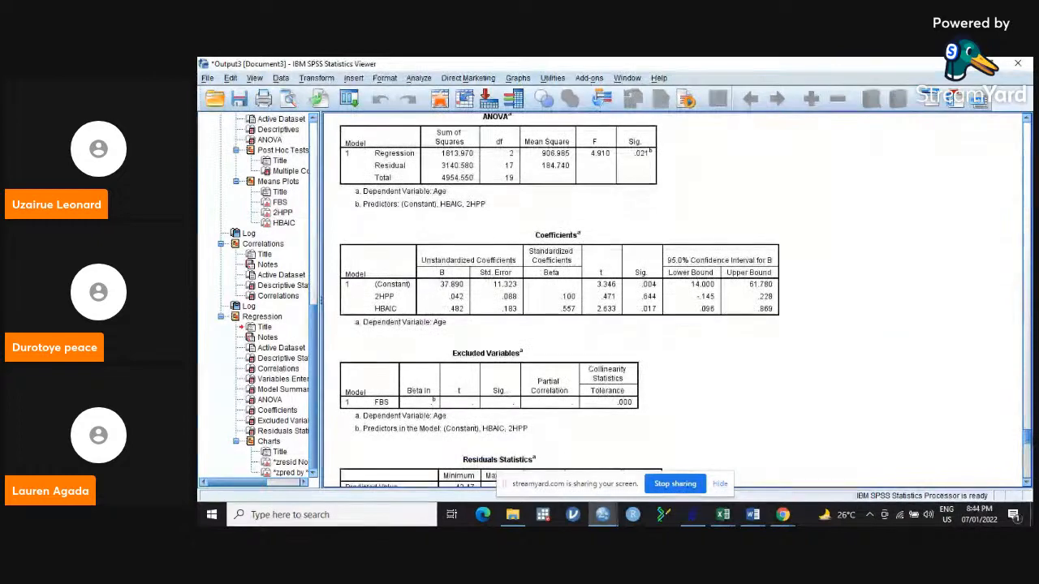
pyautogui.click(552, 319)
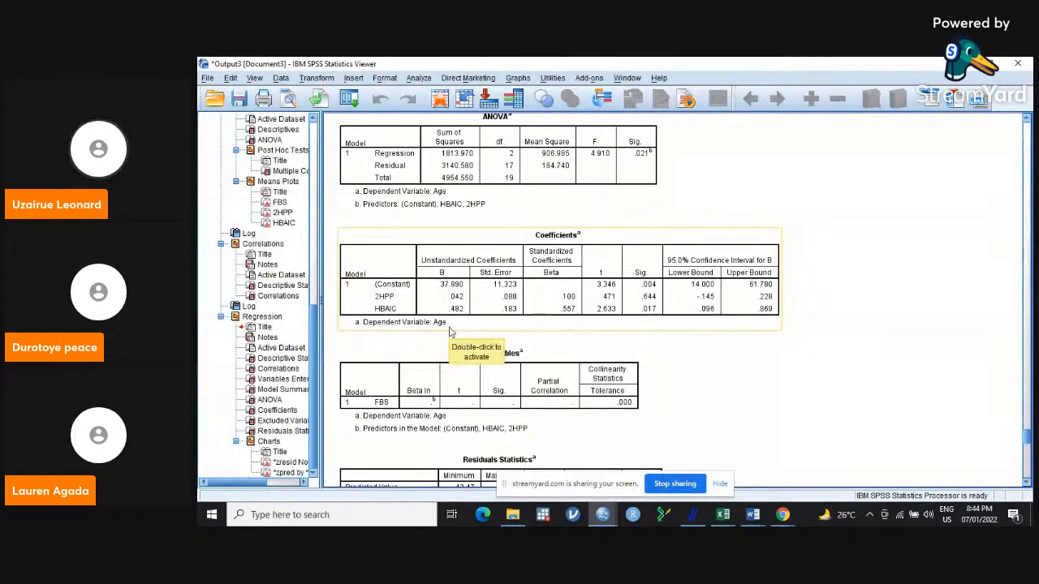
pyautogui.click(379, 227)
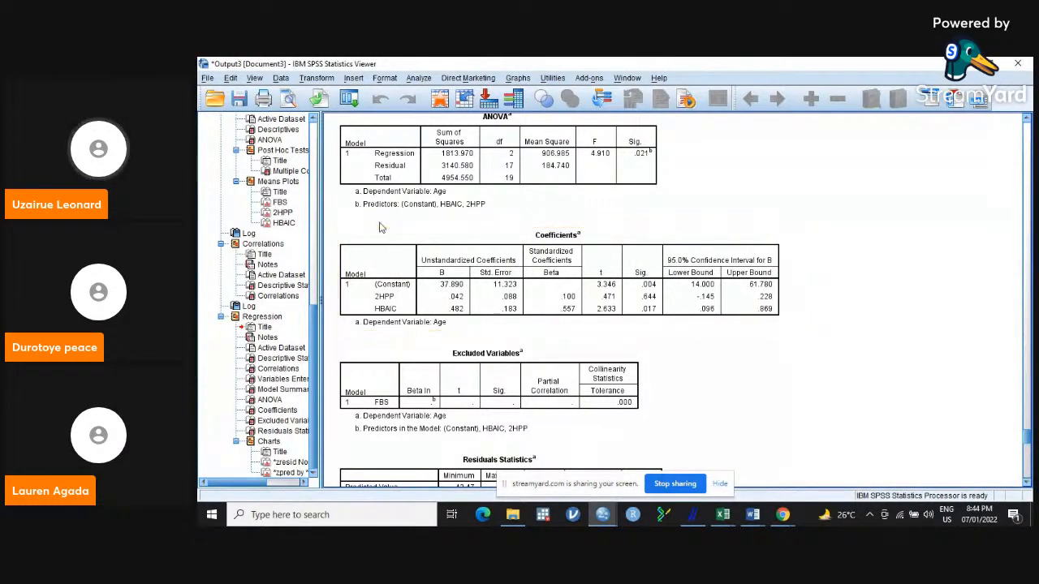
pyautogui.click(410, 248)
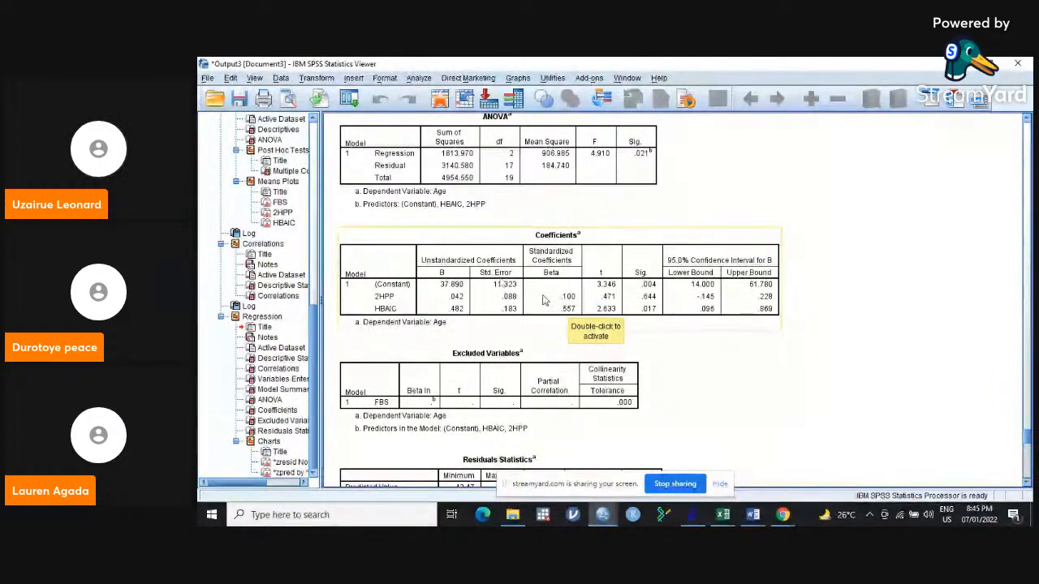
pyautogui.click(819, 329)
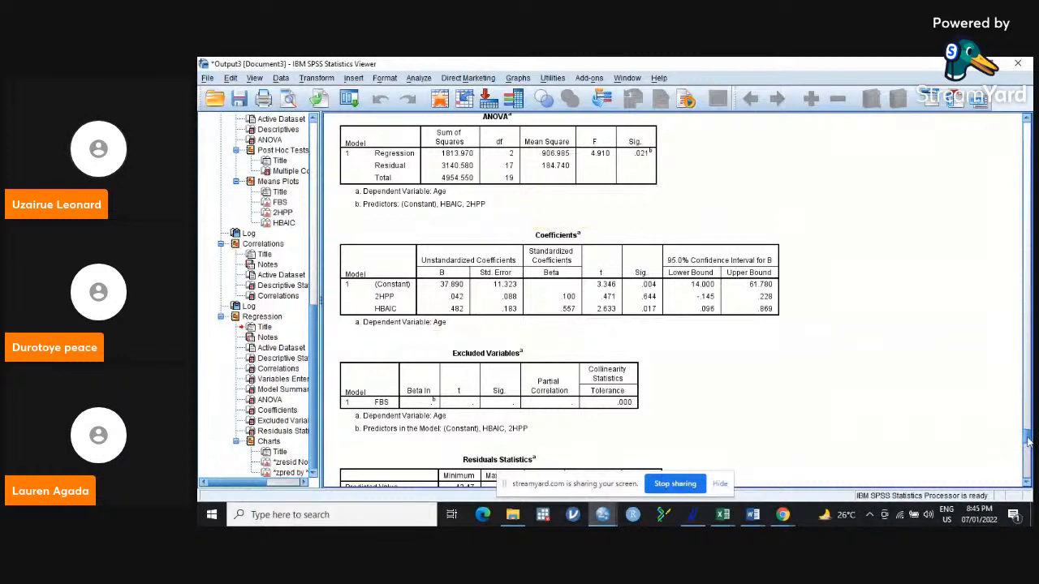
# Review the Excluded Variables and Residuals Statistics tables, the normal probability plot and the scatterplot, and return toward the earlier Correlations output.
pyautogui.scroll(-3, 1028, 442)
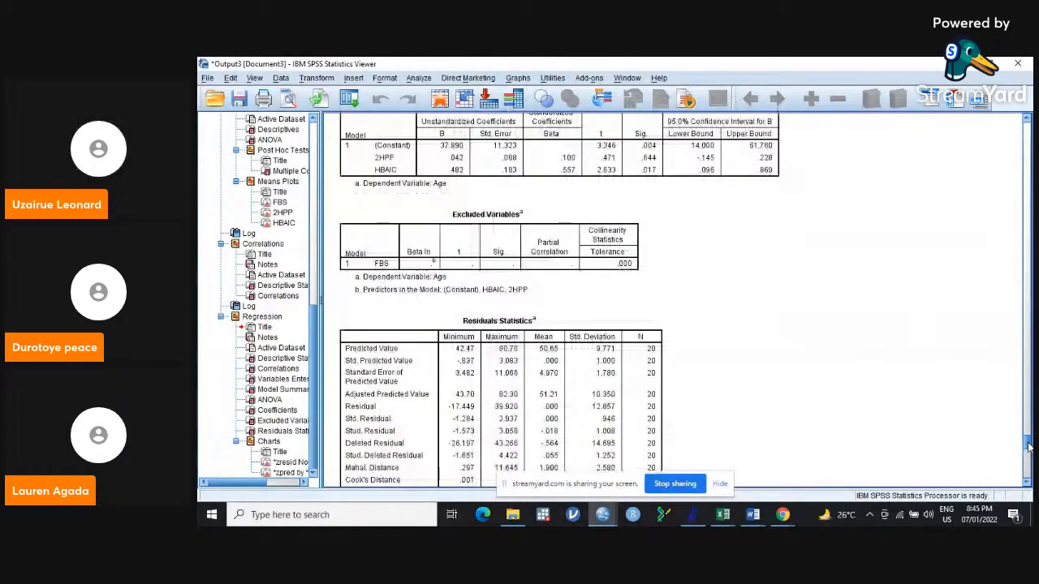
pyautogui.scroll(2, 1027, 447)
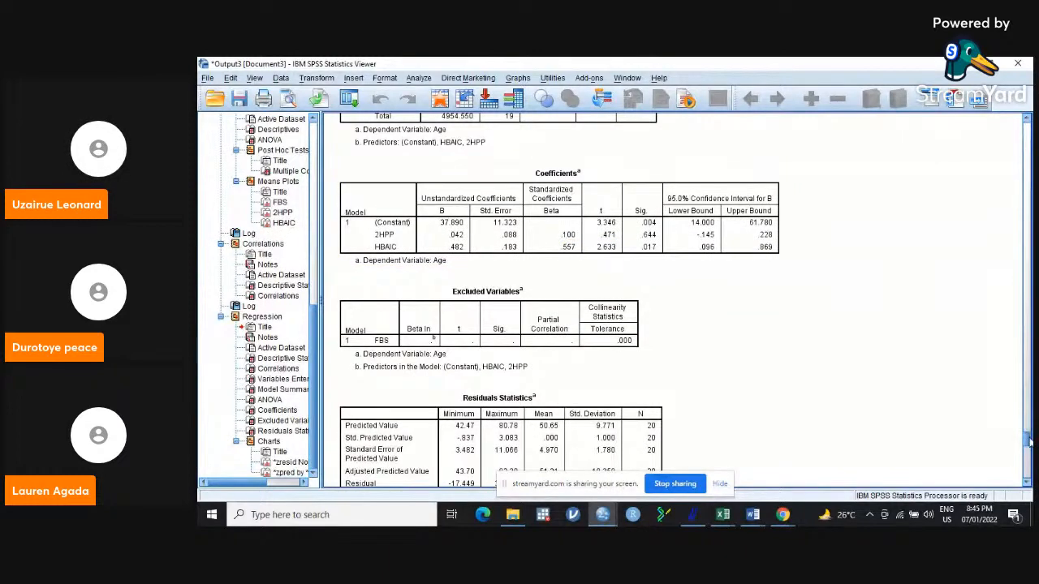
pyautogui.moveTo(1028, 441); pyautogui.dragTo(1028, 472)
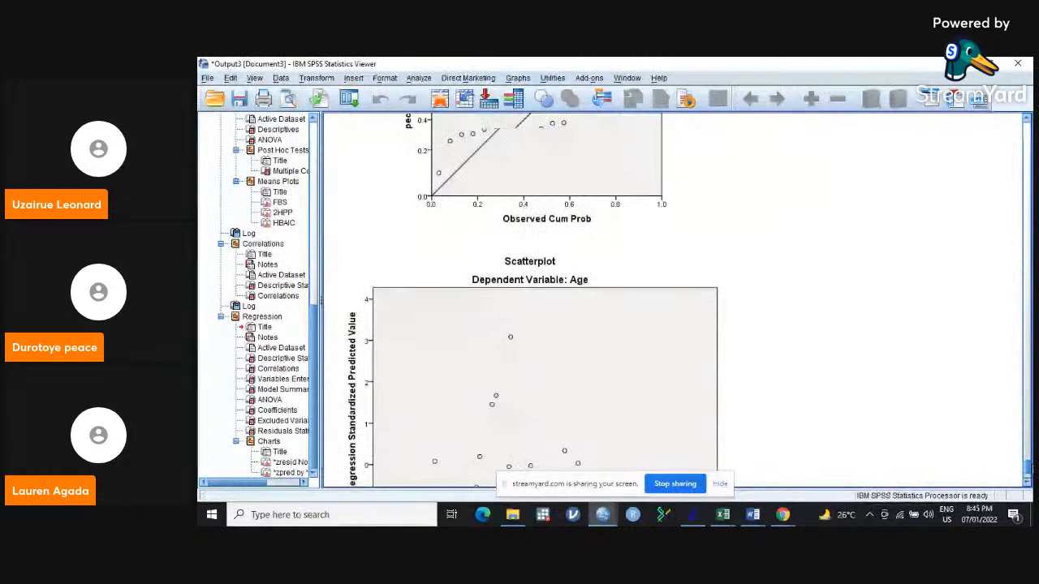
pyautogui.scroll(15, 673, 301)
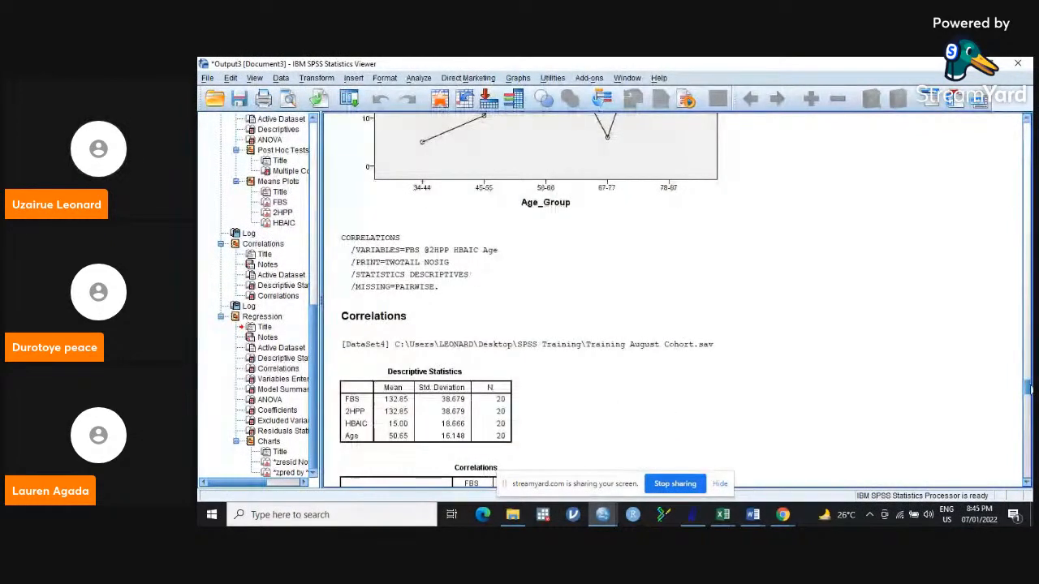
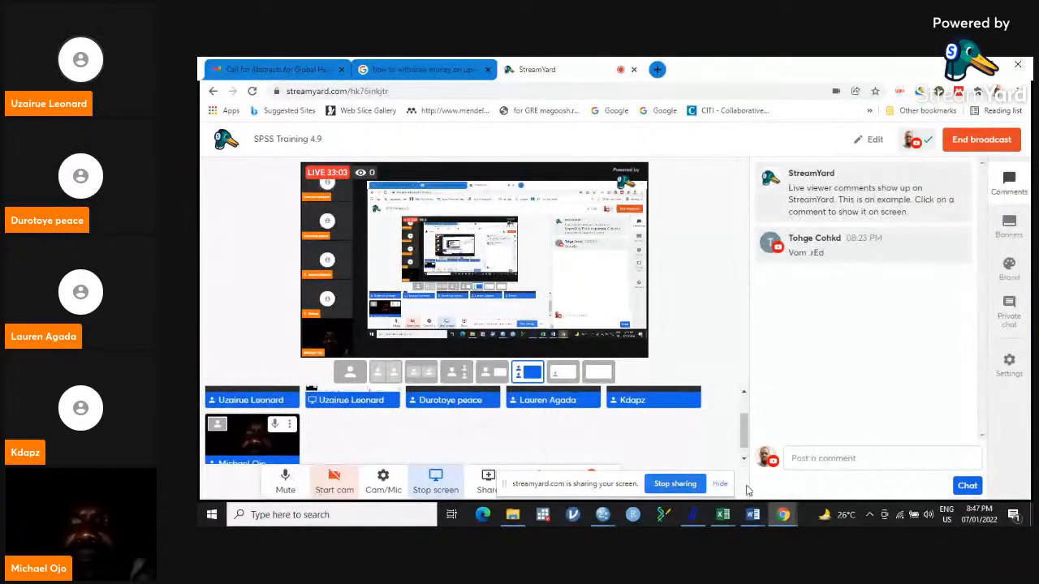
# Open the SPSS output document and review the T-Test tables down to the first Oneway output with its post hoc warnings.
pyautogui.moveTo(602, 516)
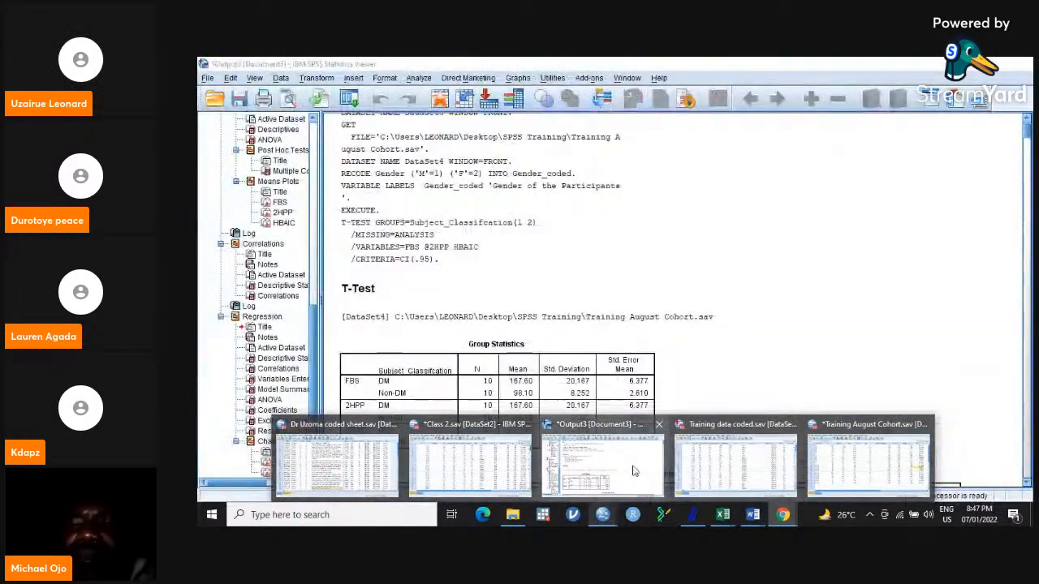
pyautogui.click(632, 468)
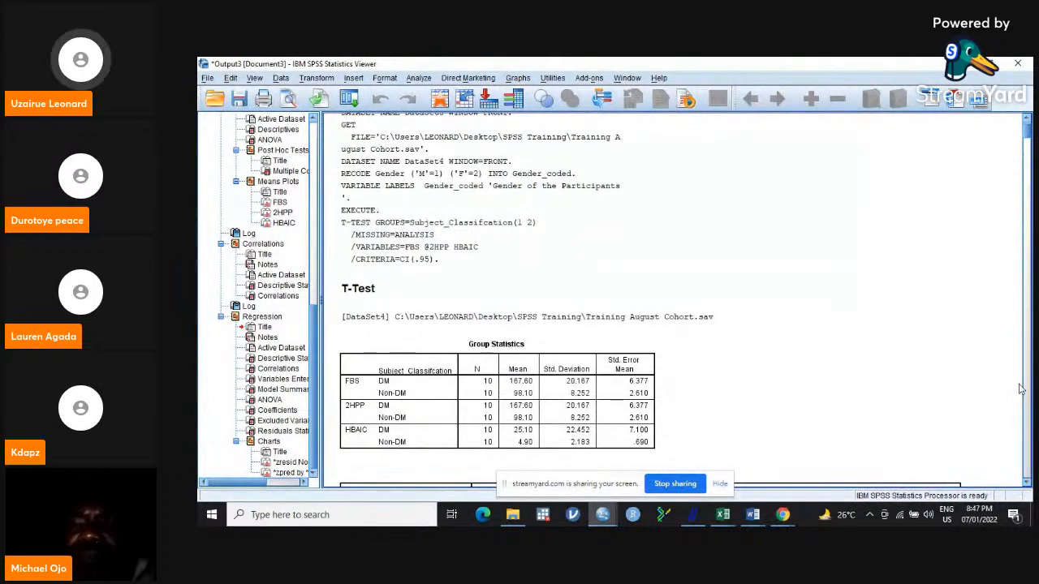
pyautogui.scroll(-10, 1028, 398)
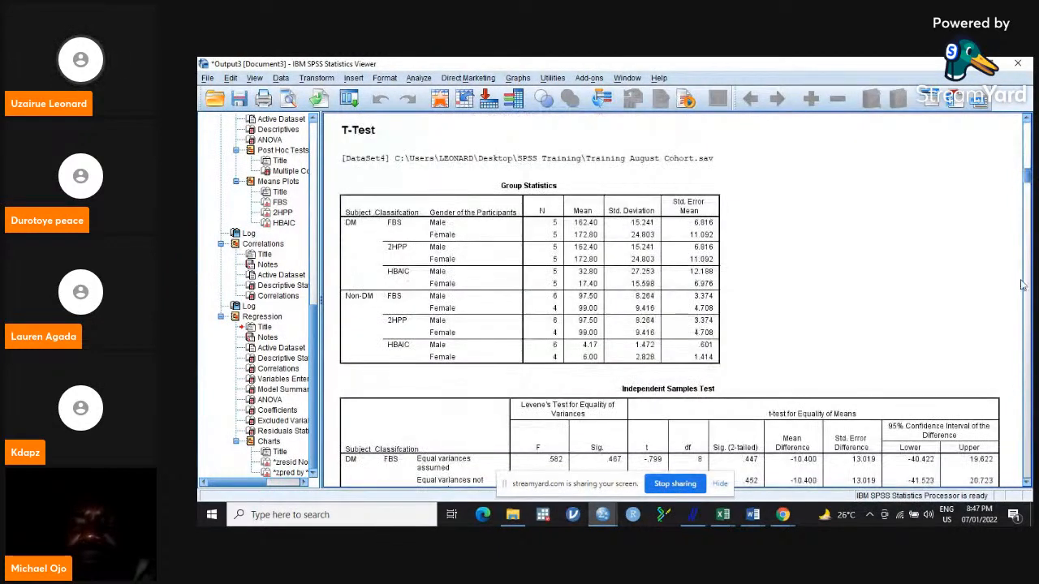
pyautogui.scroll(-6, 1025, 198)
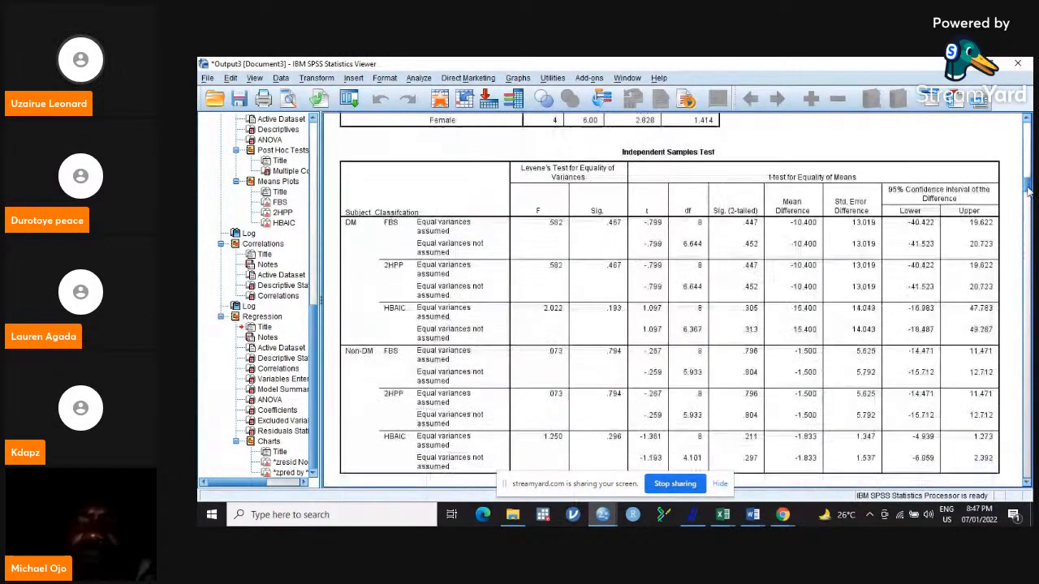
pyautogui.scroll(-5, 1028, 197)
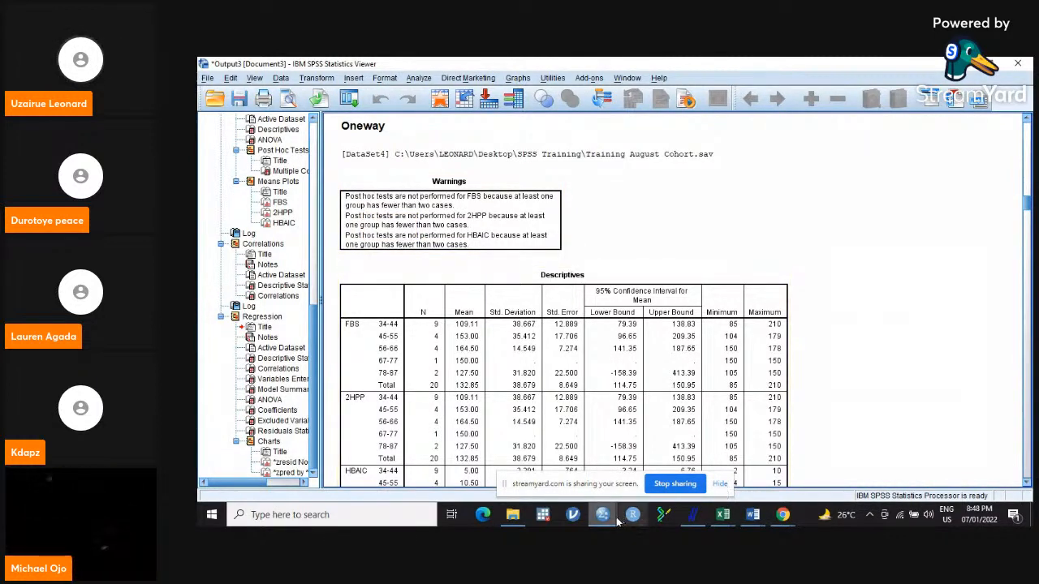
# Switch to the Training August Cohort.sav data and set the Age_Group value of case 12 to 1.
pyautogui.moveTo(615, 521)
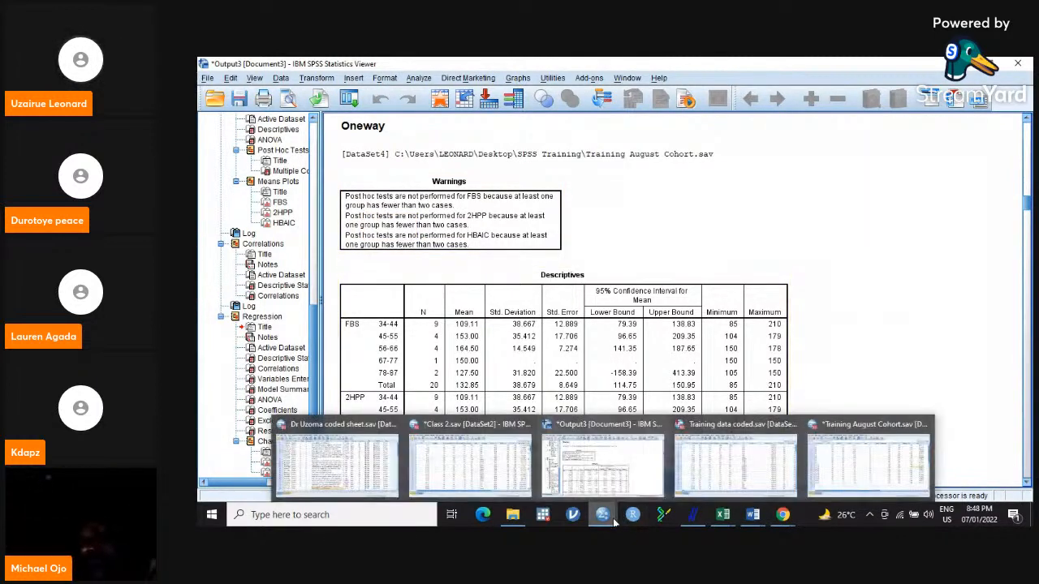
pyautogui.click(737, 468)
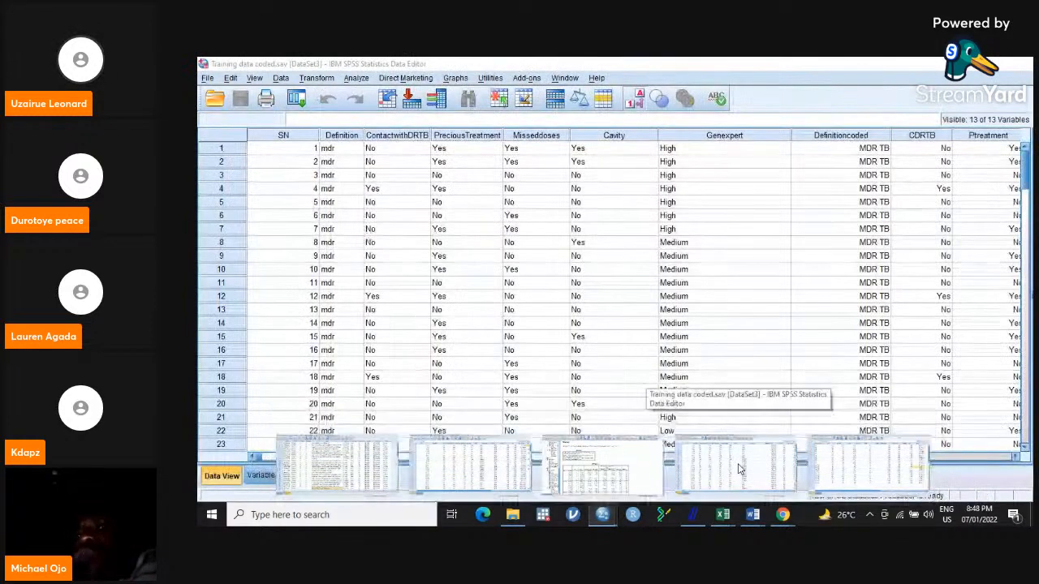
pyautogui.moveTo(605, 518)
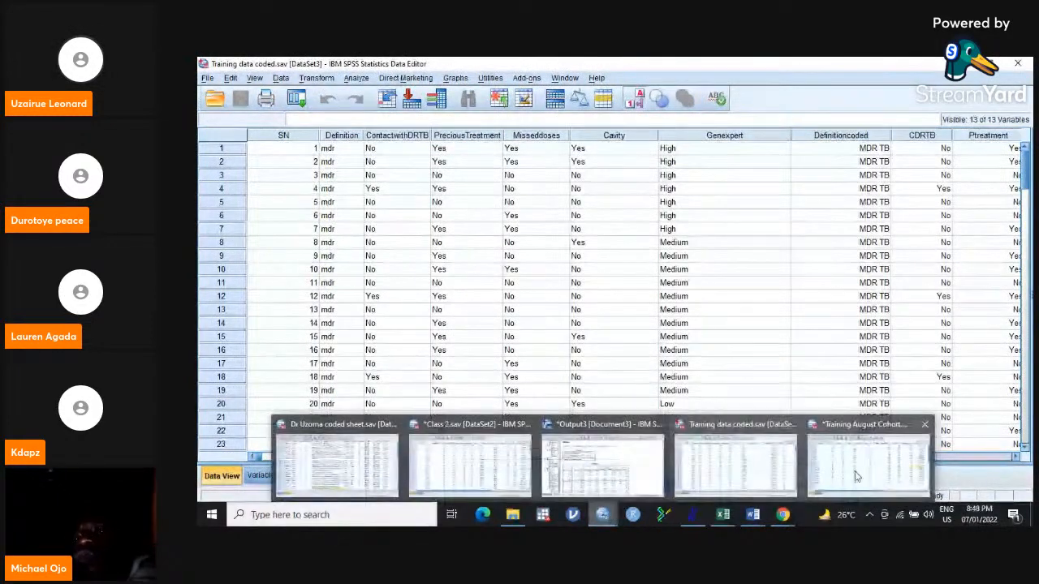
pyautogui.click(856, 477)
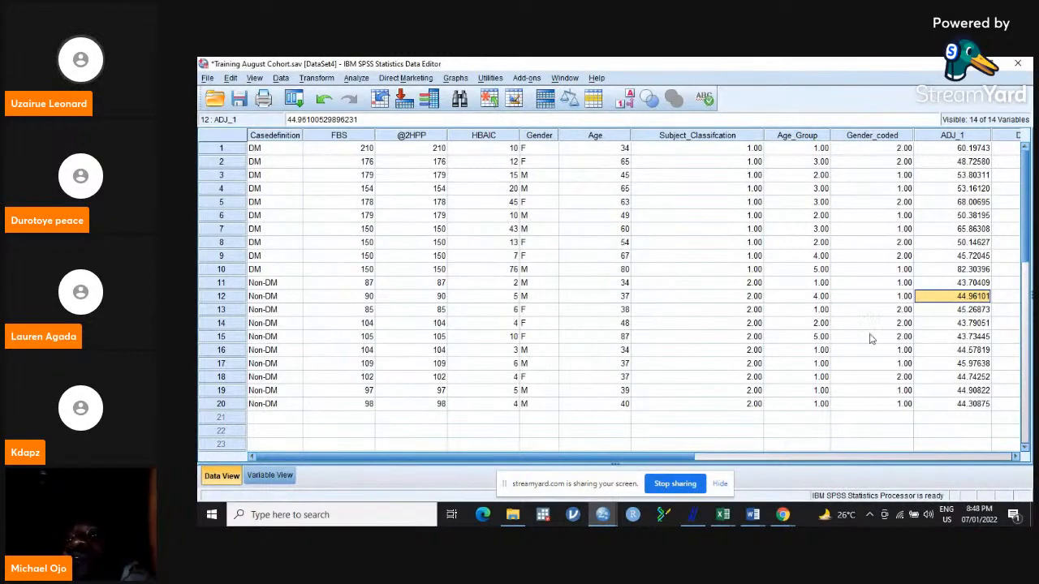
pyautogui.click(818, 297)
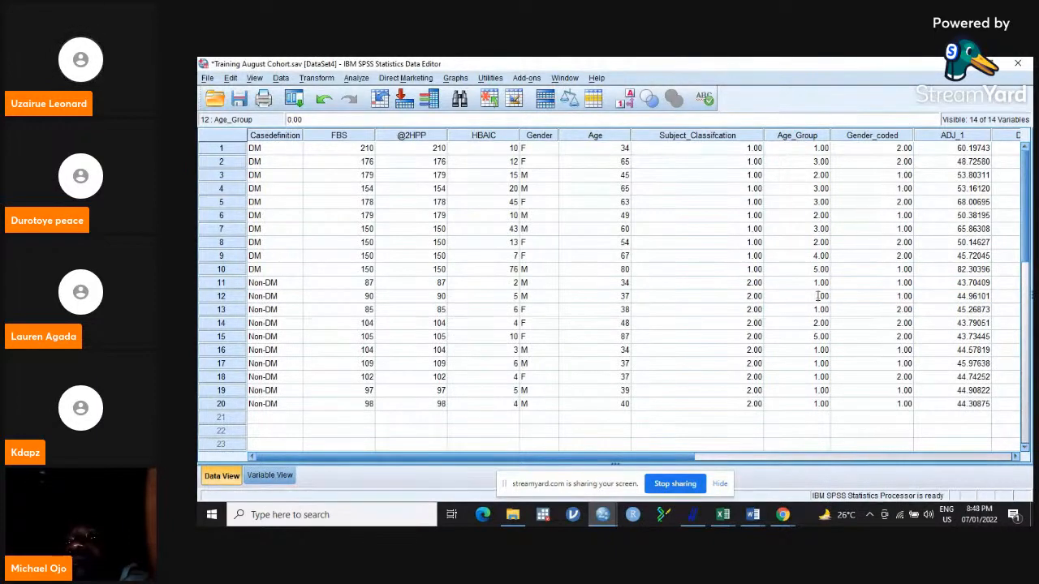
pyautogui.click(857, 289)
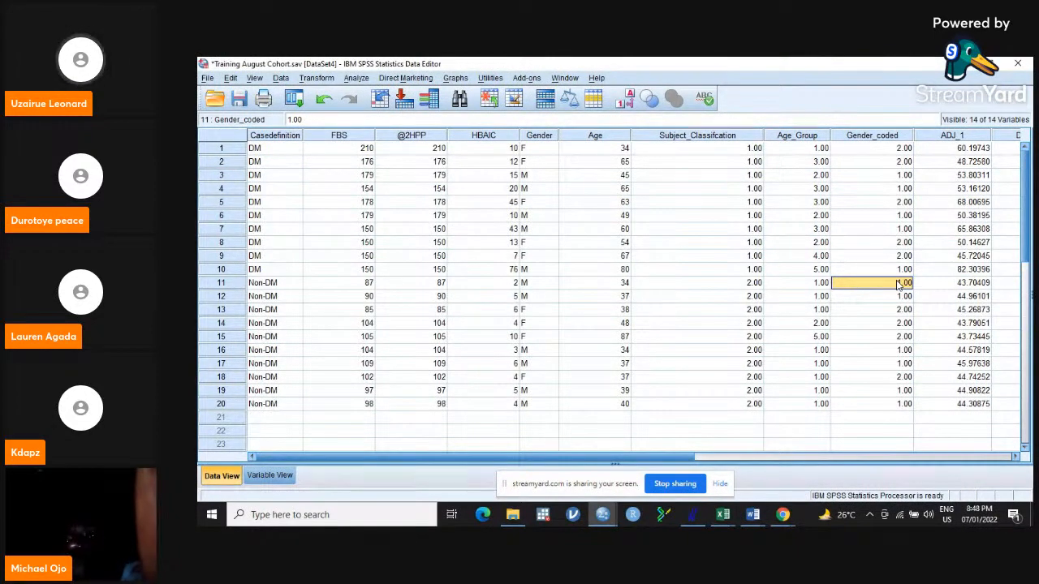
pyautogui.write('4')
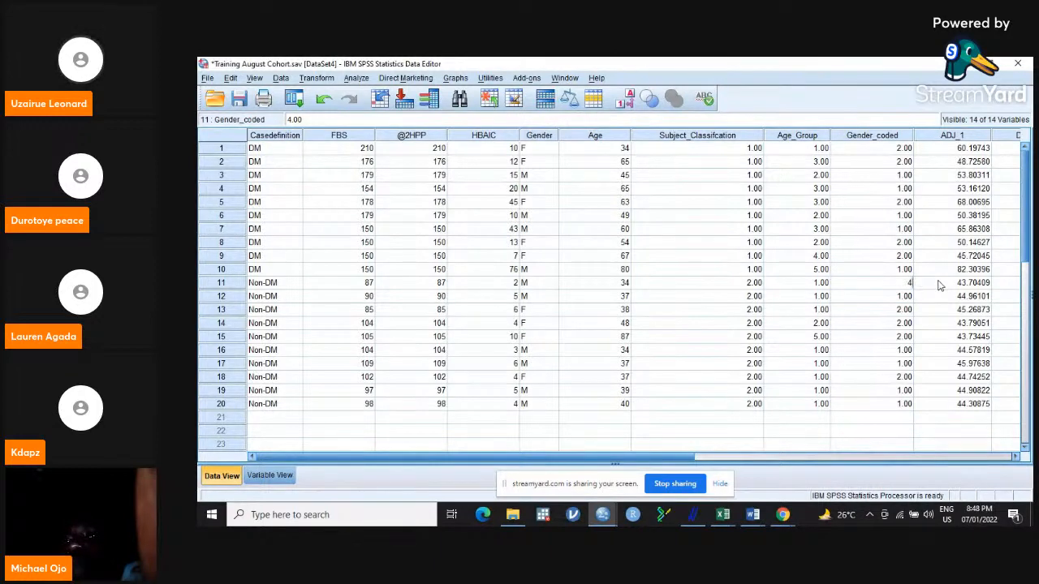
pyautogui.click(939, 285)
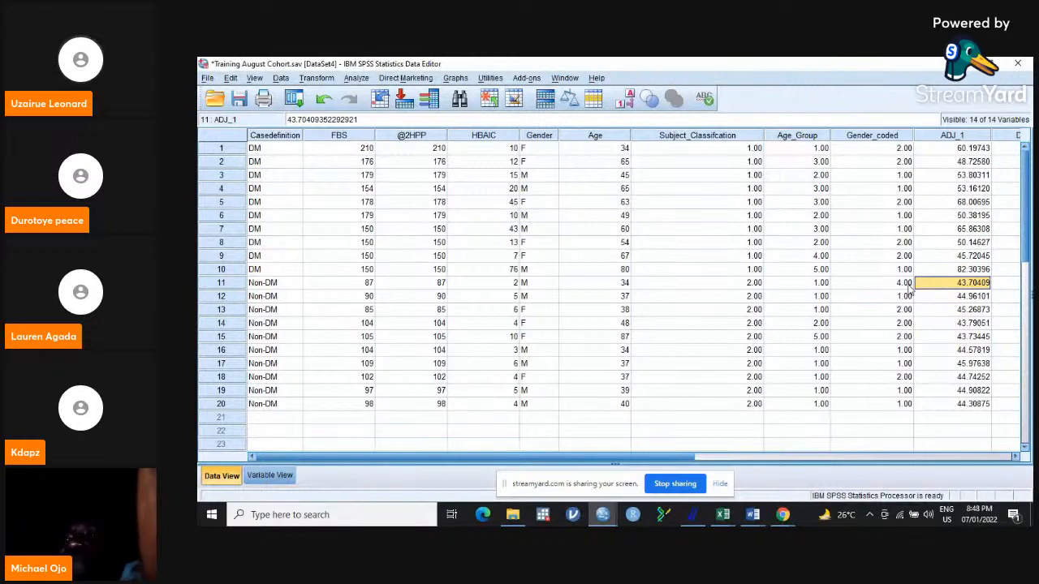
pyautogui.click(910, 285)
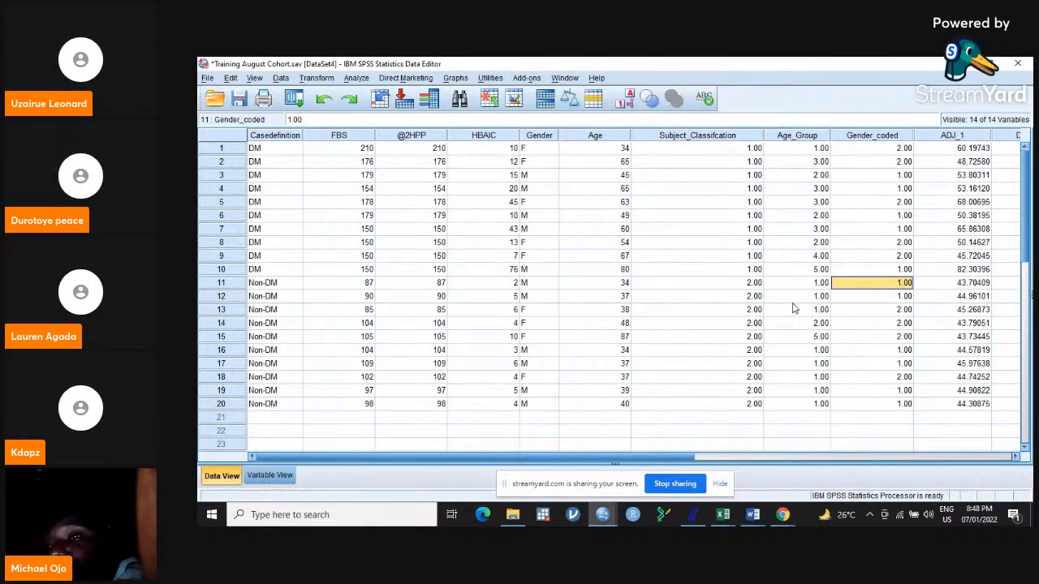
# Set the Age_Group value of case 12 to 4 in the Training August Cohort.sav data.
pyautogui.click(818, 297)
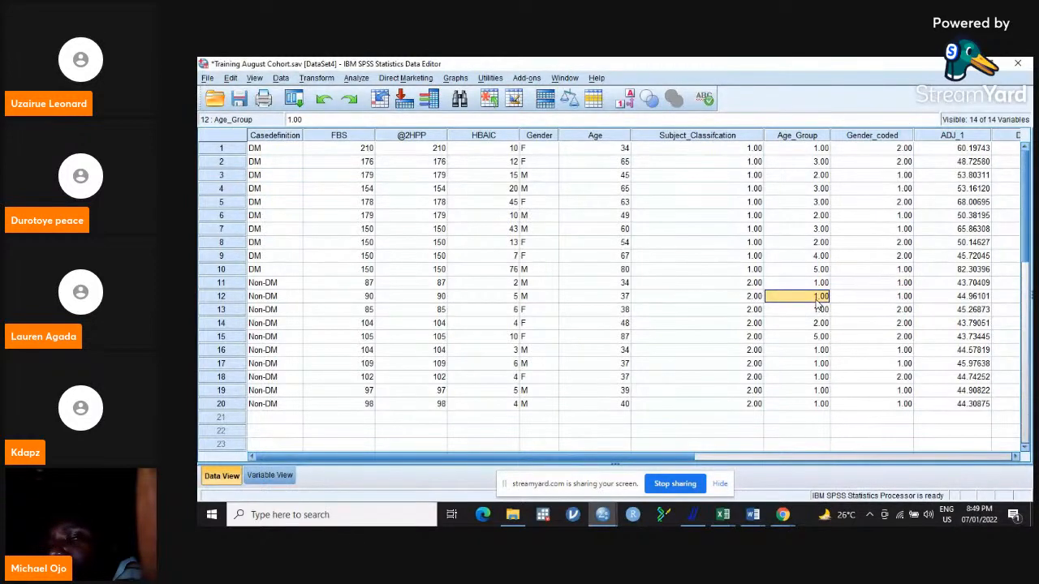
pyautogui.write('4')
pyautogui.click(857, 291)
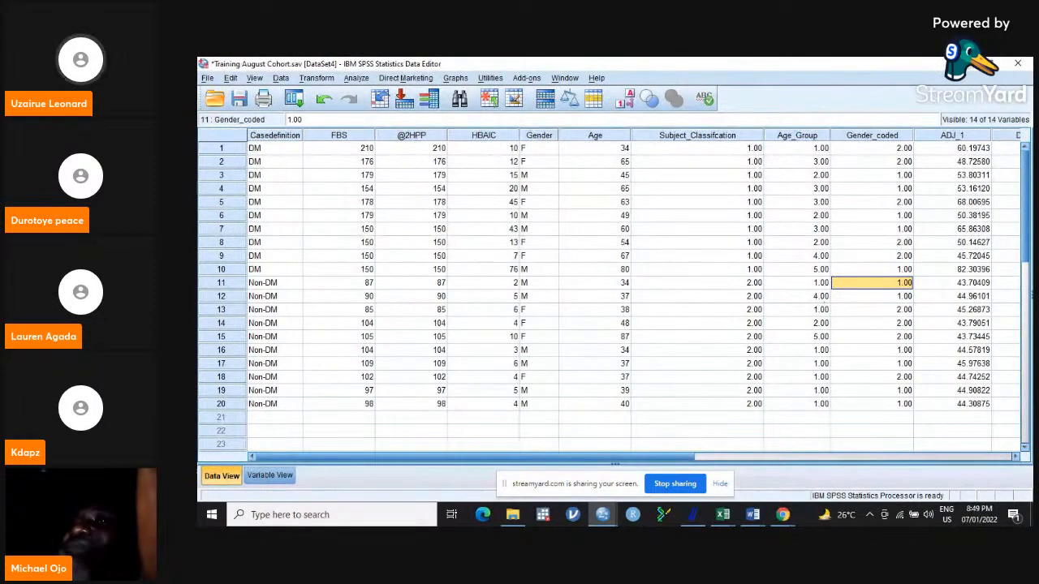
# Return to the output document and examine the first Oneway run's Warnings and Descriptives table by age group.
pyautogui.click(962, 64)
pyautogui.click(962, 64)
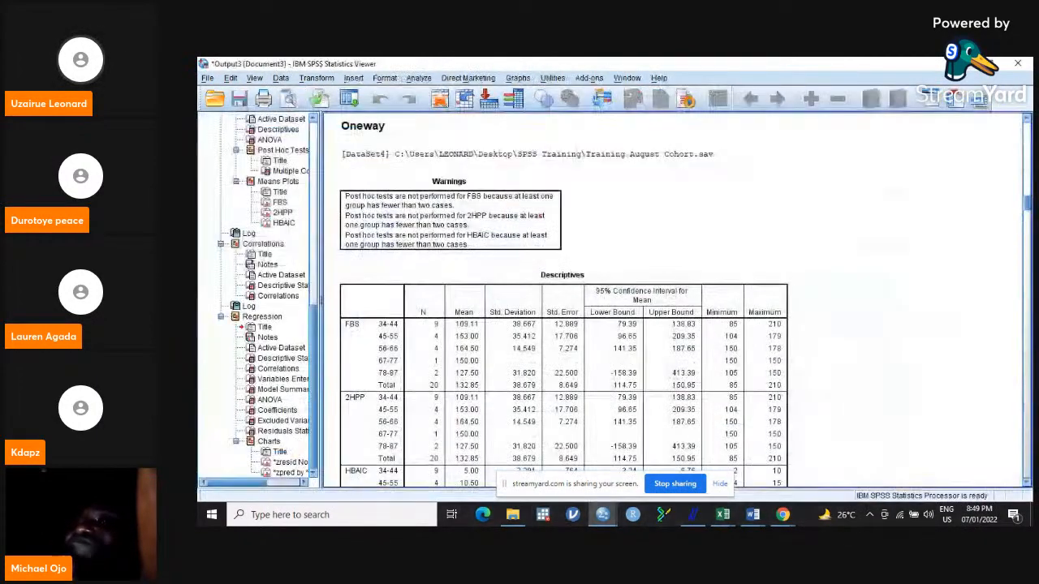
pyautogui.click(444, 215)
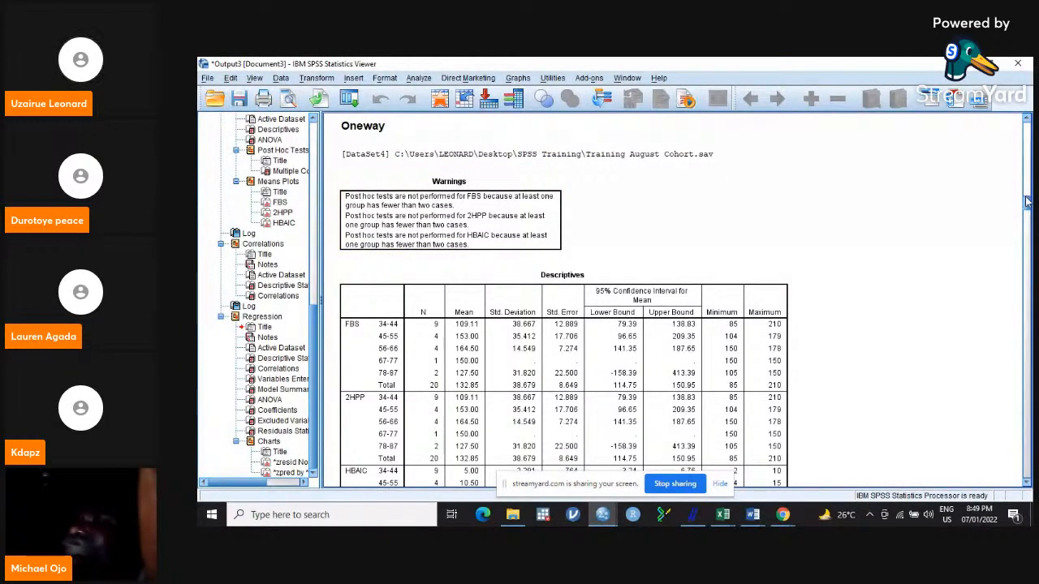
pyautogui.scroll(-2, 1027, 201)
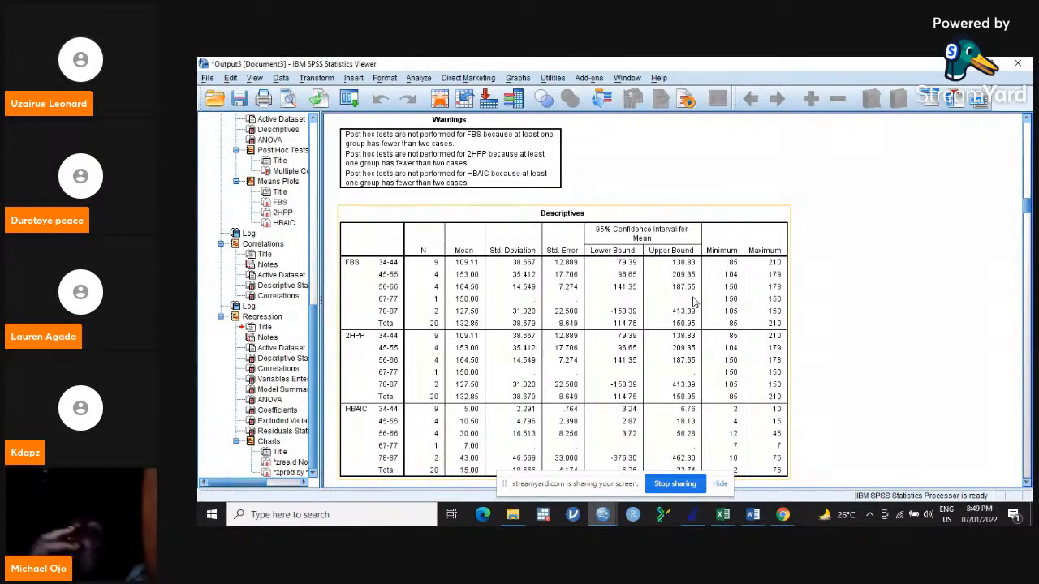
pyautogui.click(971, 66)
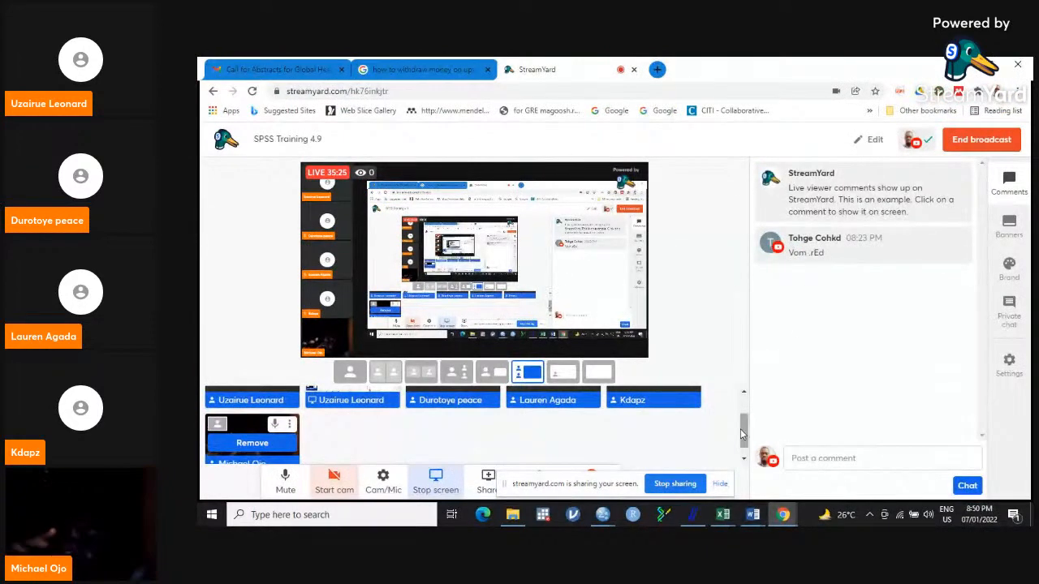
pyautogui.moveTo(743, 430)
pyautogui.mouseDown()
pyautogui.moveTo(747, 402)
pyautogui.moveTo(747, 436)
pyautogui.mouseUp()
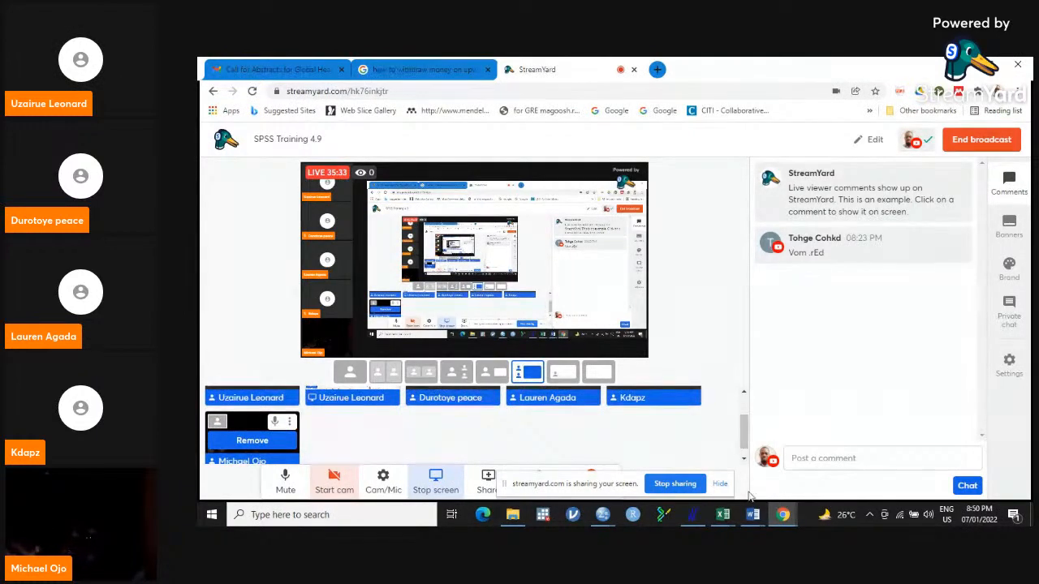
# Reopen the output document and examine the Descriptives table of the Oneway run with LSD and T2 post hoc tests.
pyautogui.moveTo(613, 518)
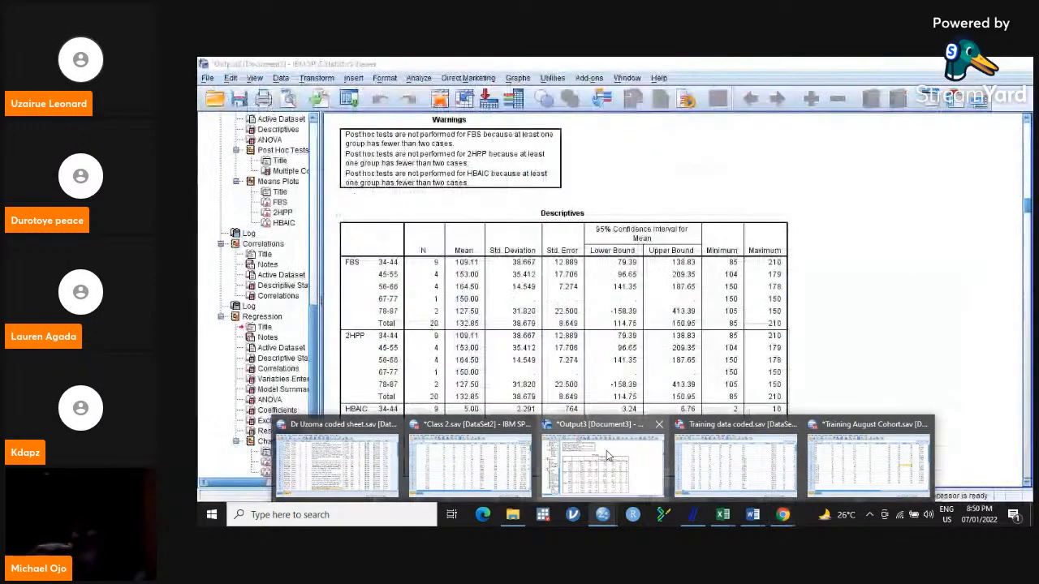
pyautogui.click(607, 457)
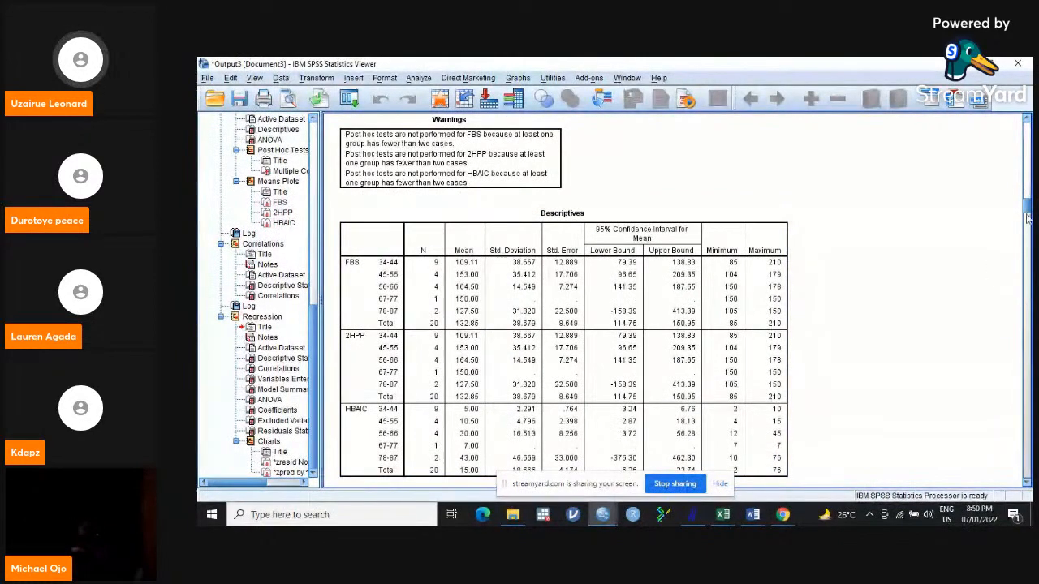
pyautogui.scroll(-3, 1027, 215)
pyautogui.moveTo(1026, 215); pyautogui.dragTo(1028, 273)
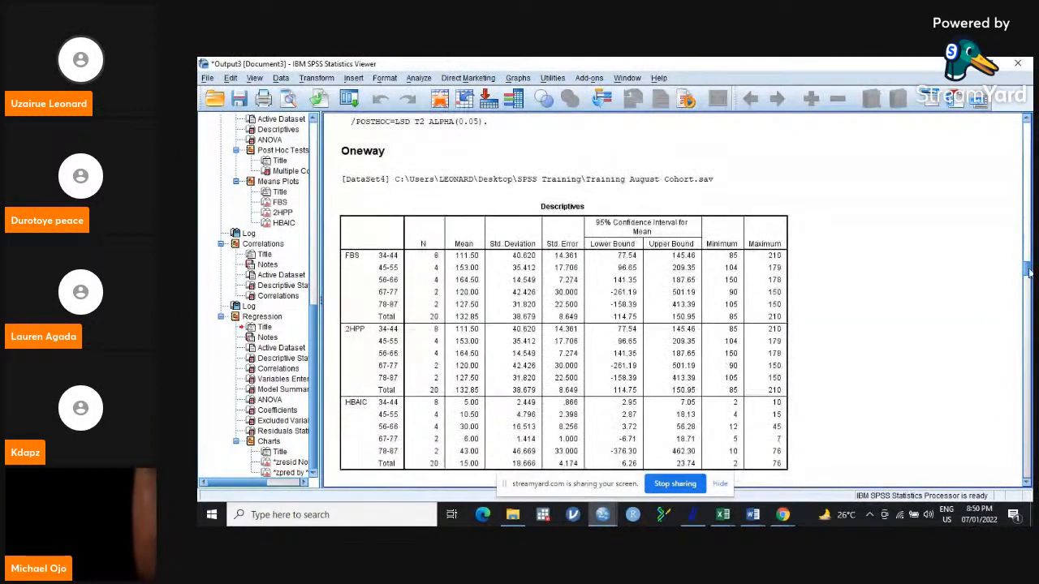
pyautogui.scroll(-2, 498, 259)
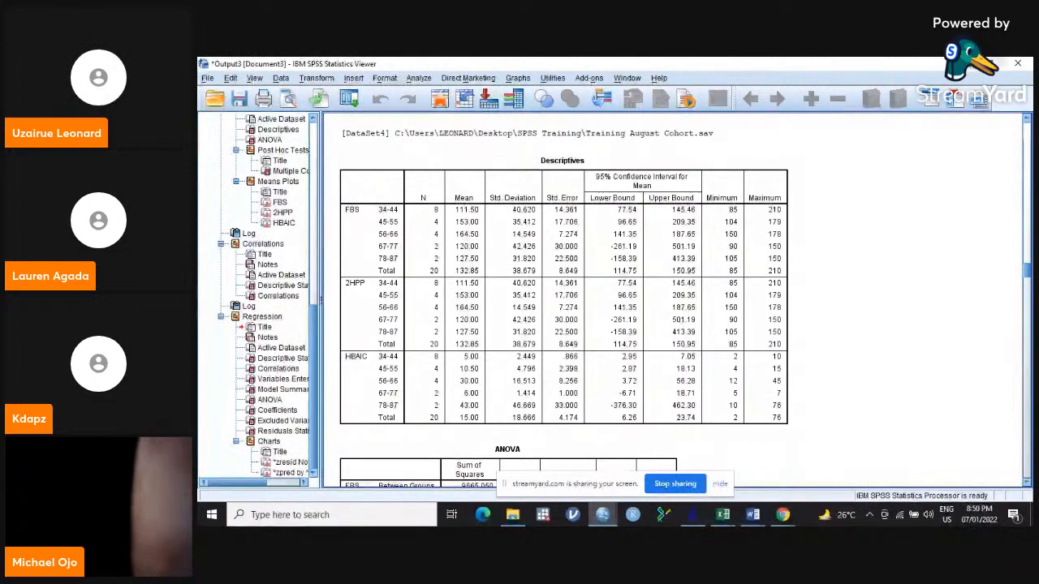
# Switch to the StreamYard studio and mute the microphone of the last participant in the row.
pyautogui.hotkey('alt', 'Tab')
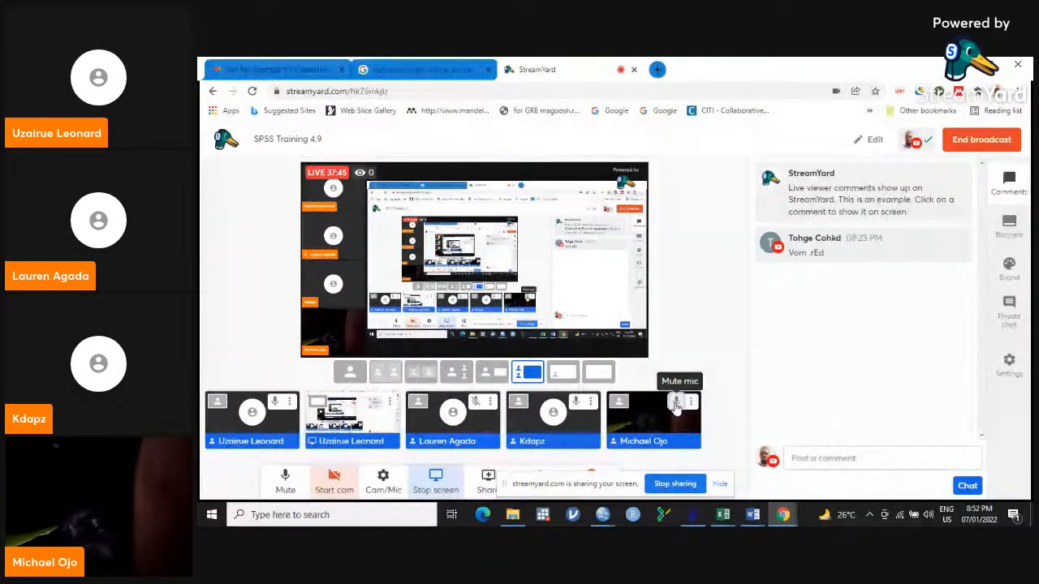
pyautogui.moveTo(685, 398)
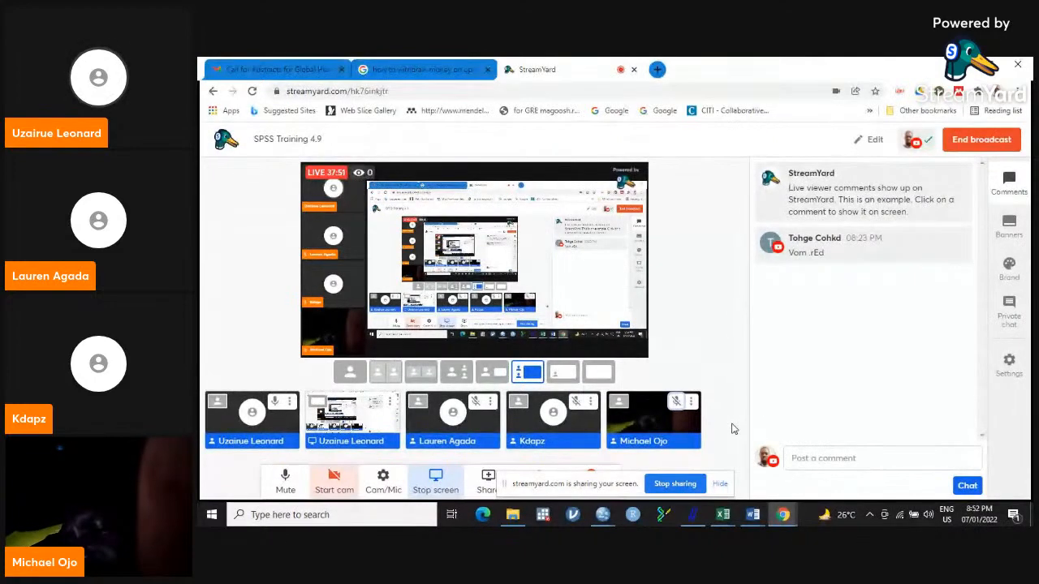
# Switch to the Training data coded.sav dataset in SPSS and select the whole Genexpert variable to show its categories.
pyautogui.moveTo(611, 518)
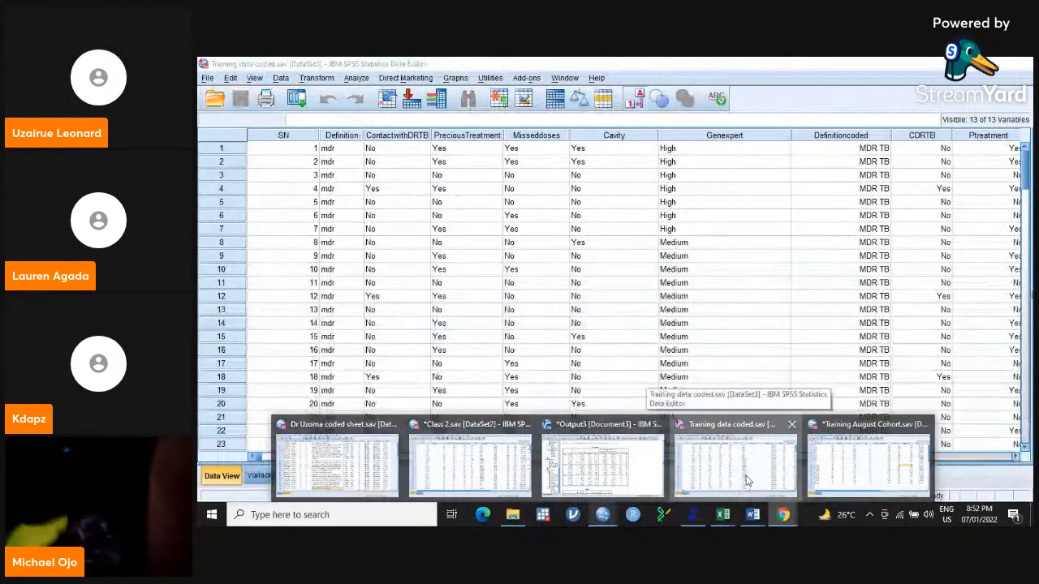
pyautogui.click(746, 480)
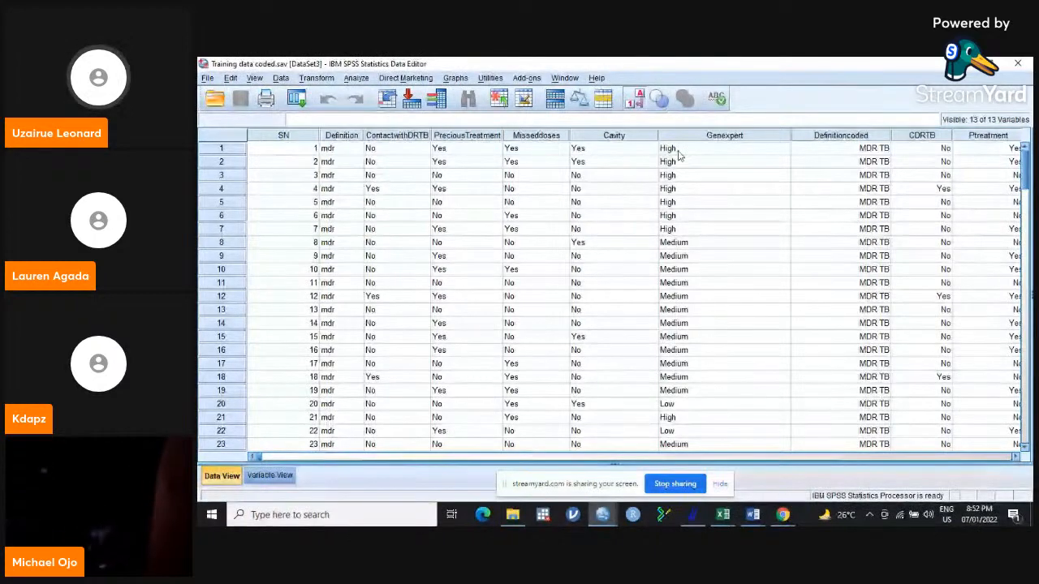
pyautogui.click(729, 140)
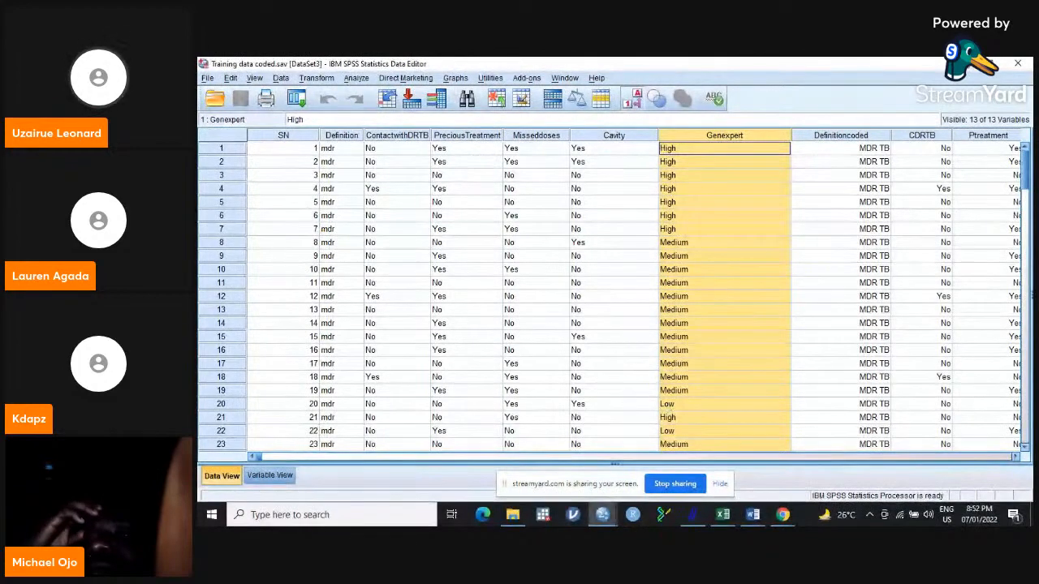
# Switch to the StreamYard studio, add the waiting participant to the stream and stop sharing the screen.
pyautogui.click(782, 515)
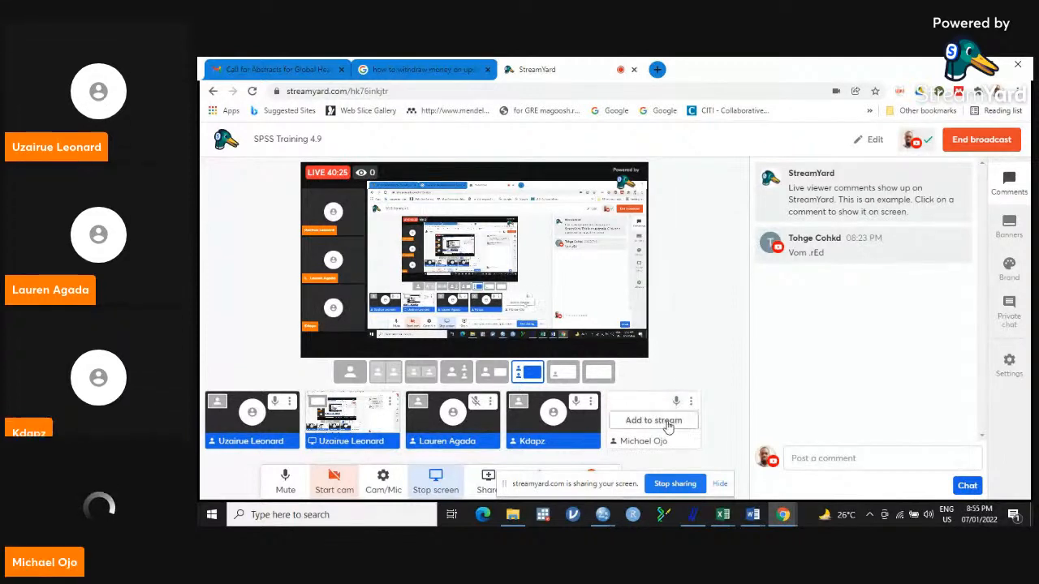
pyautogui.click(667, 428)
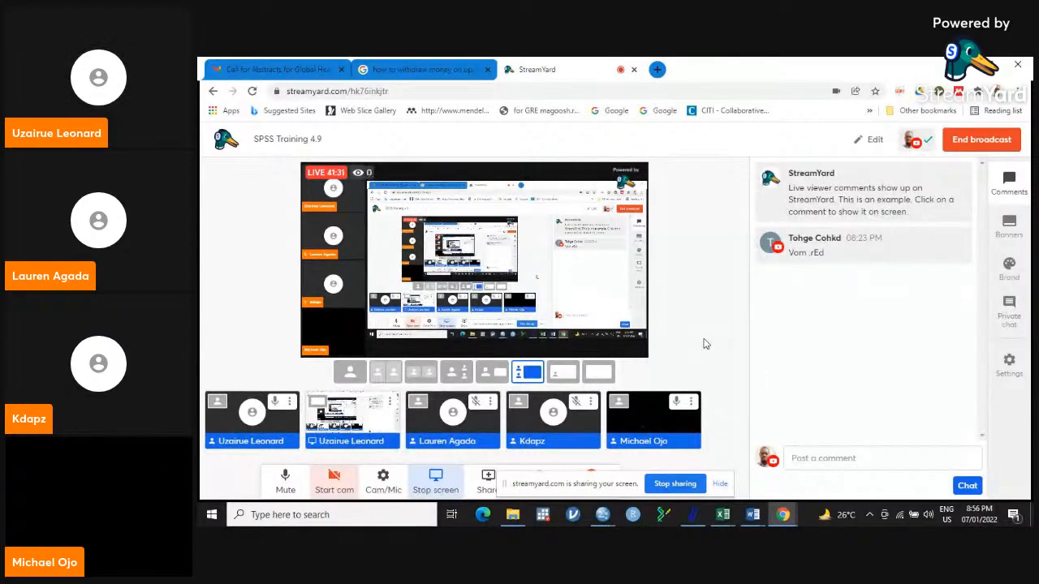
pyautogui.click(446, 479)
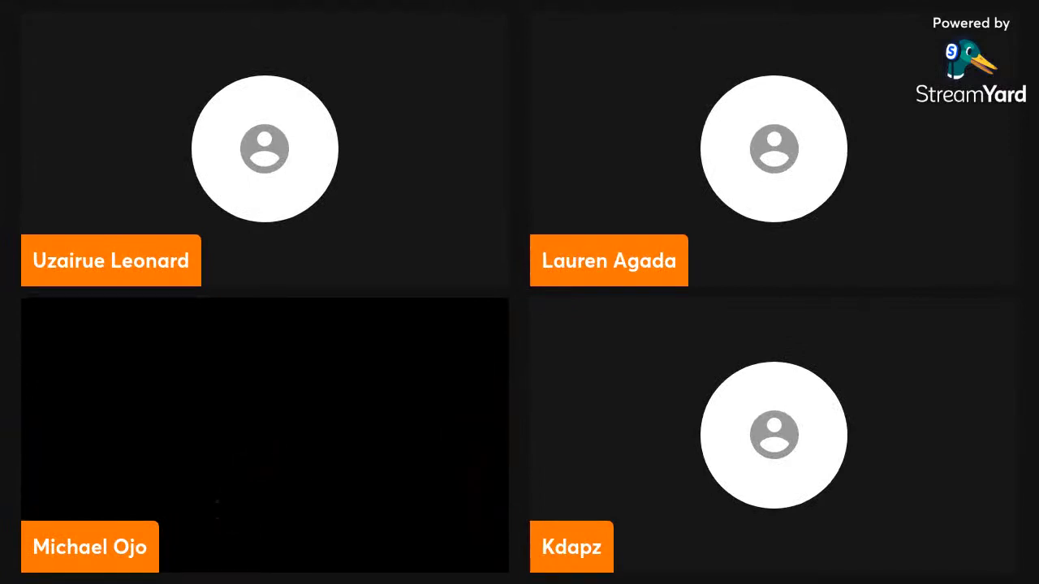